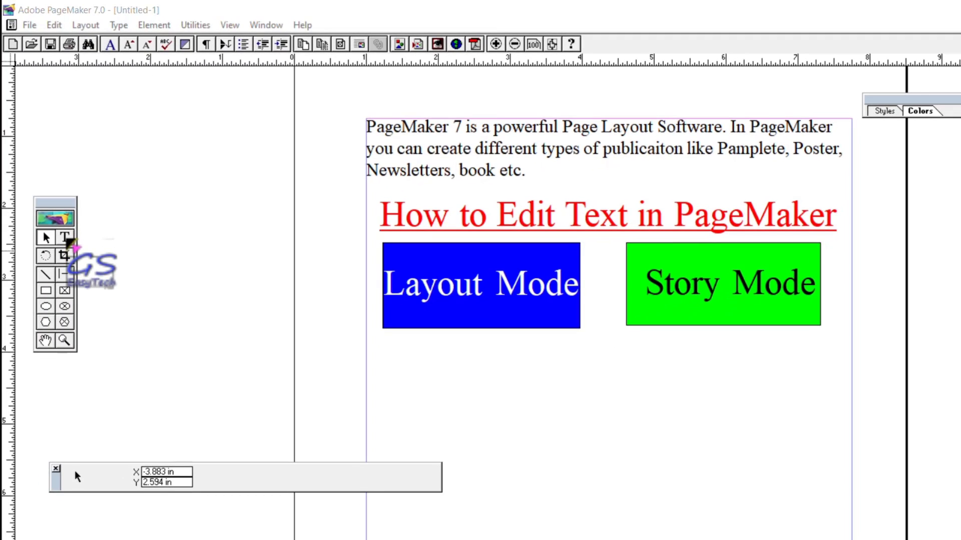
Step: Activate the Text tool and open a new blank story in the story editor
{"action": "left_click", "coordinate": [65, 238]}
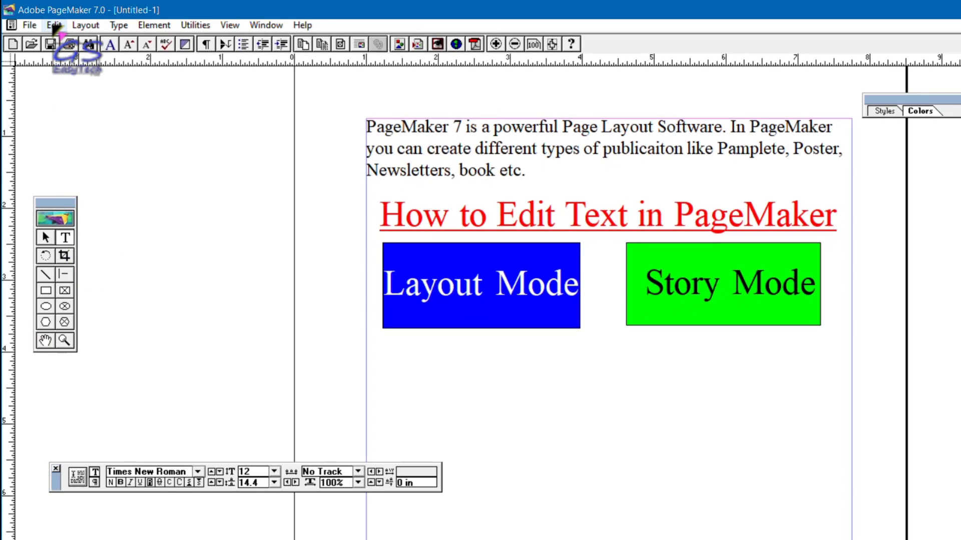
{"action": "left_click", "coordinate": [54, 26]}
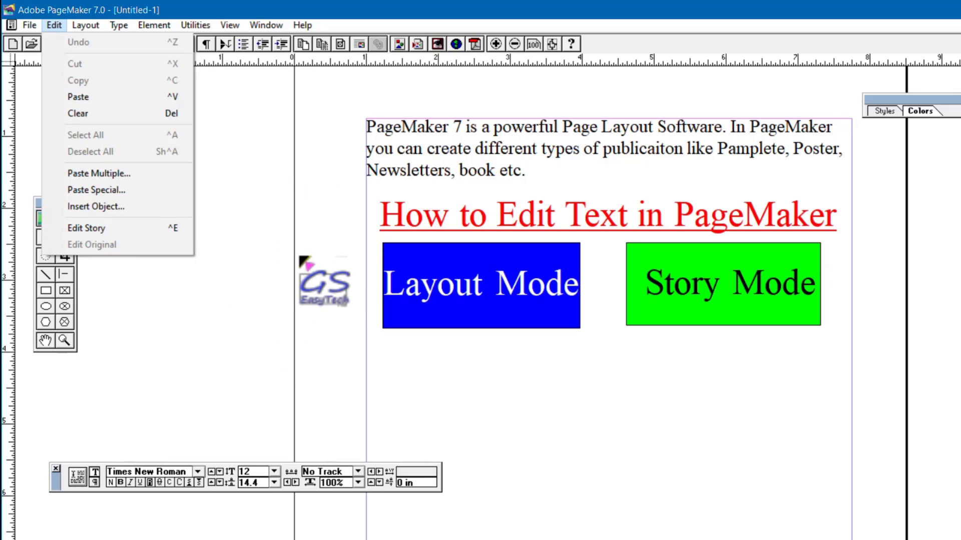
{"action": "left_click", "coordinate": [103, 231]}
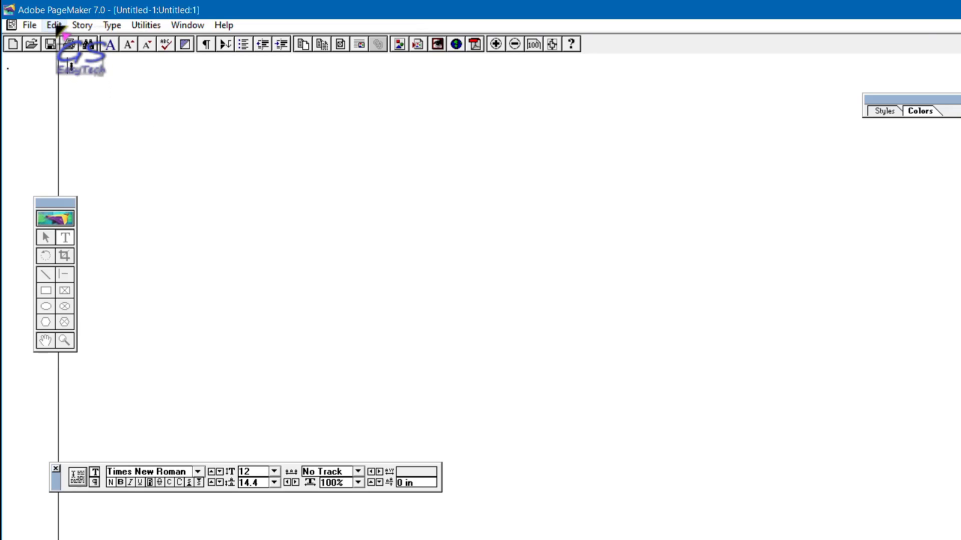
Step: Switch back and forth between the story editor and layout view, finishing in layout view
{"action": "left_click", "coordinate": [55, 26]}
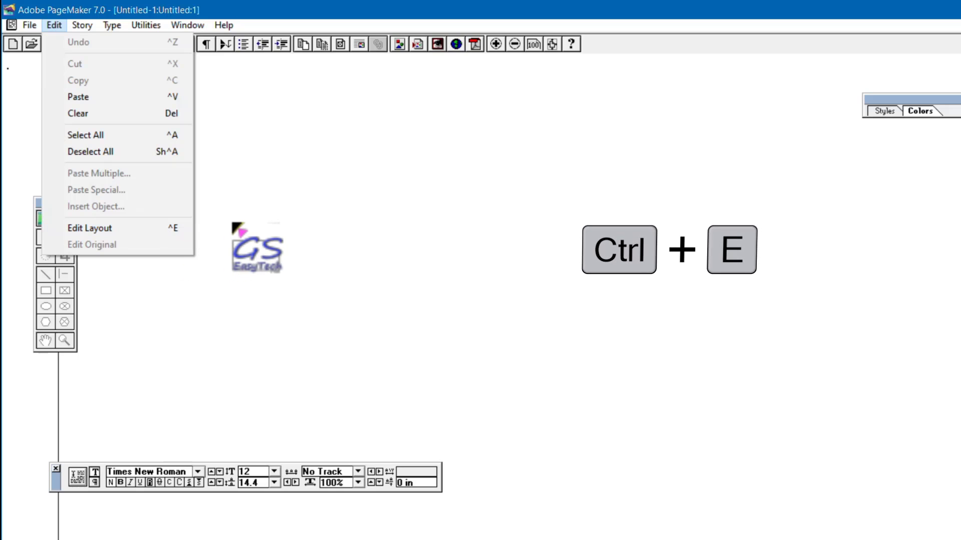
{"action": "key", "text": "ctrl+e"}
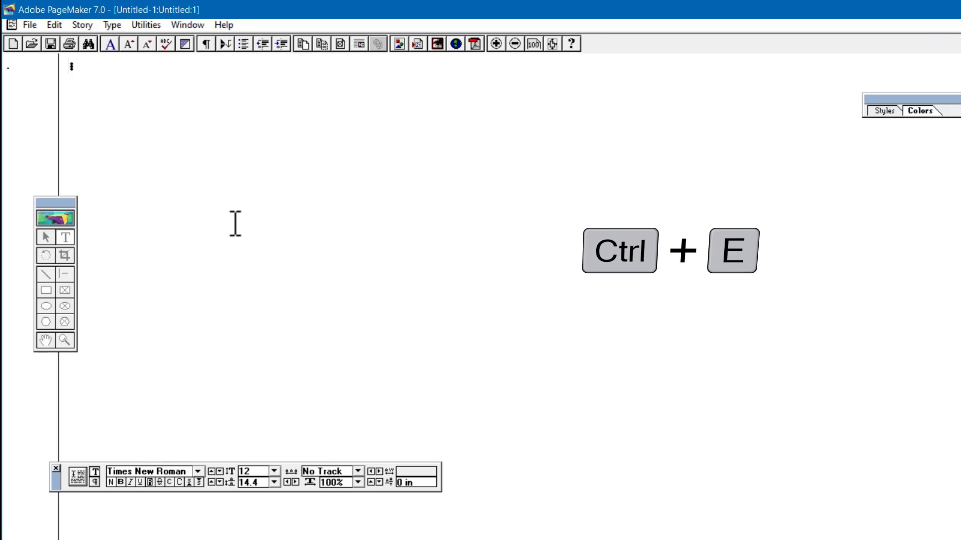
{"action": "key", "text": "ctrl+e"}
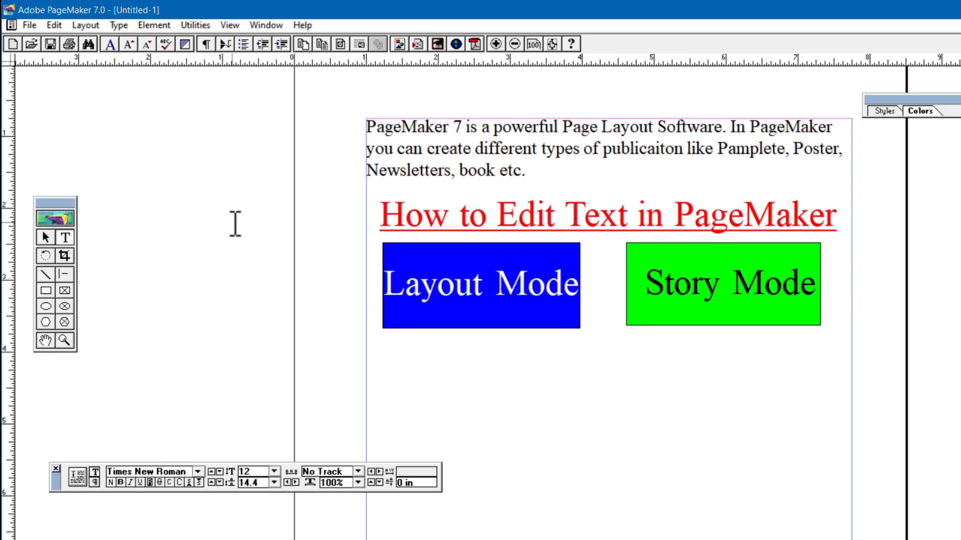
{"action": "key", "text": "ctrl+e"}
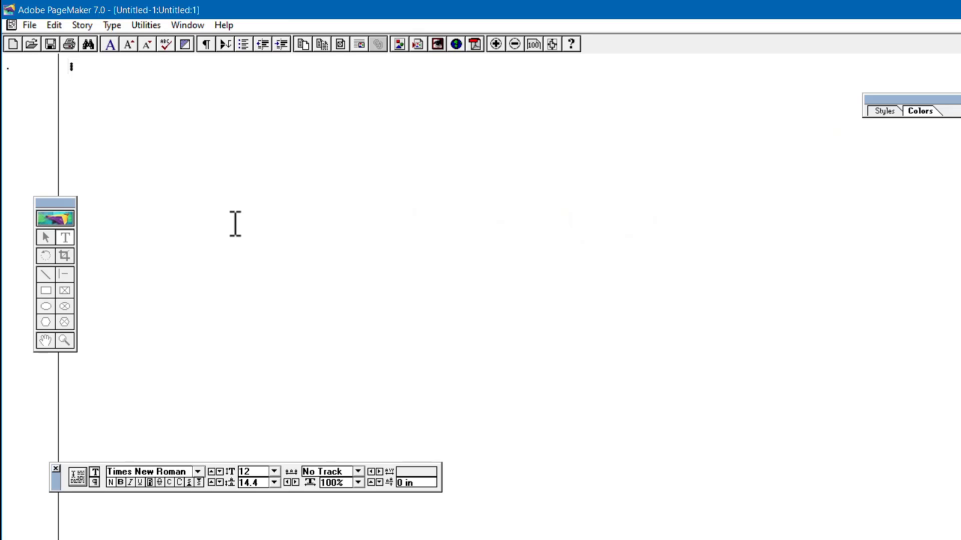
{"action": "key", "text": "ctrl+v"}
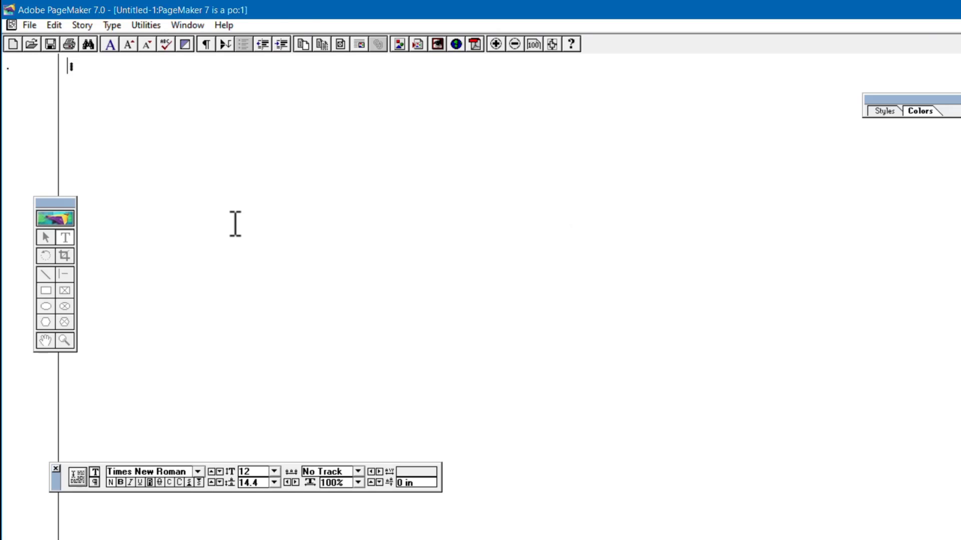
{"action": "key", "text": "ctrl+e"}
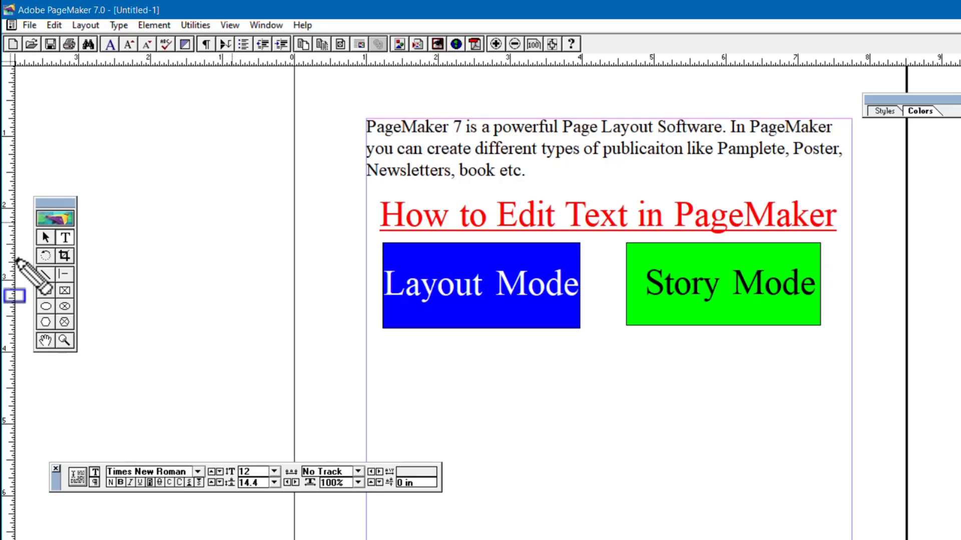
Step: Open the story editor once more with the Edit Story command and return to the page with Edit Layout
{"action": "left_click_drag", "start_coordinate": [30, 196], "coordinate": [86, 355]}
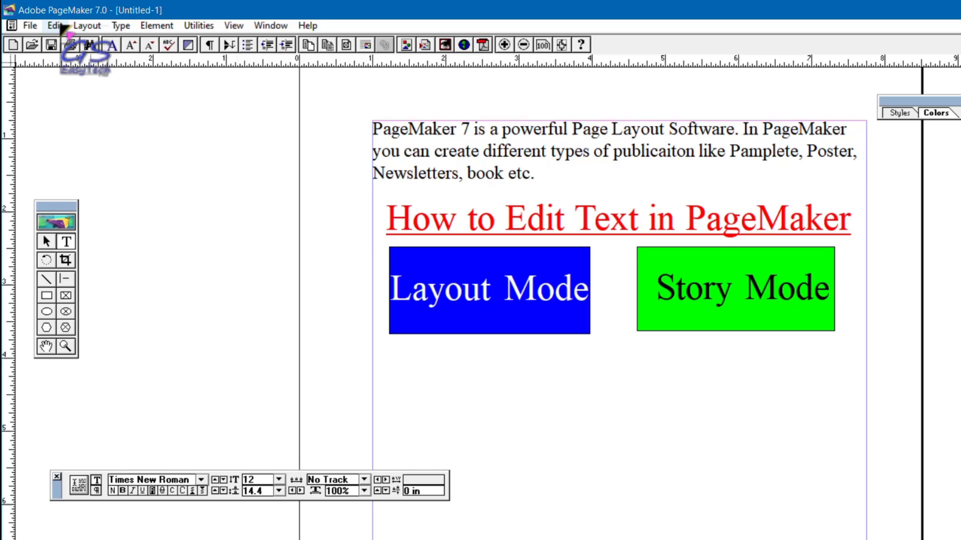
{"action": "left_click", "coordinate": [59, 25]}
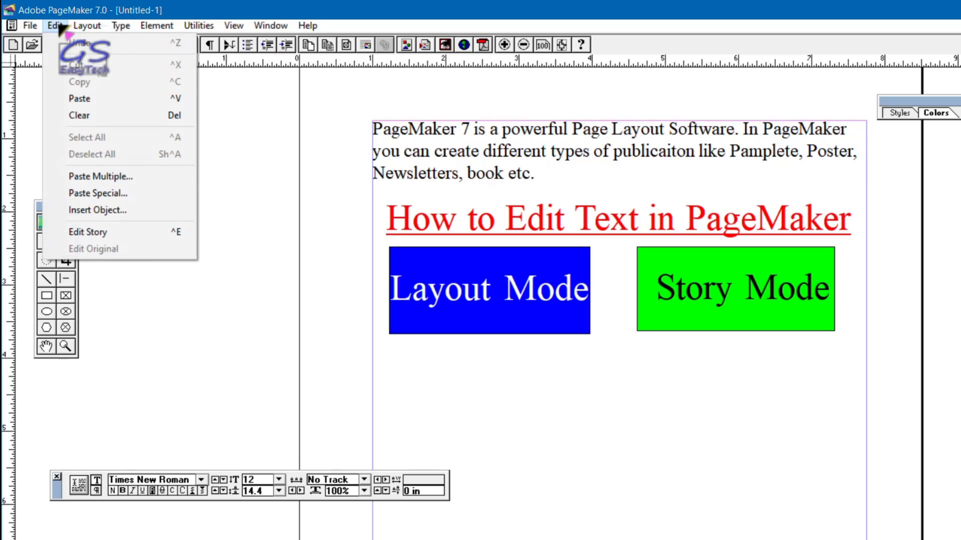
{"action": "left_click", "coordinate": [119, 233]}
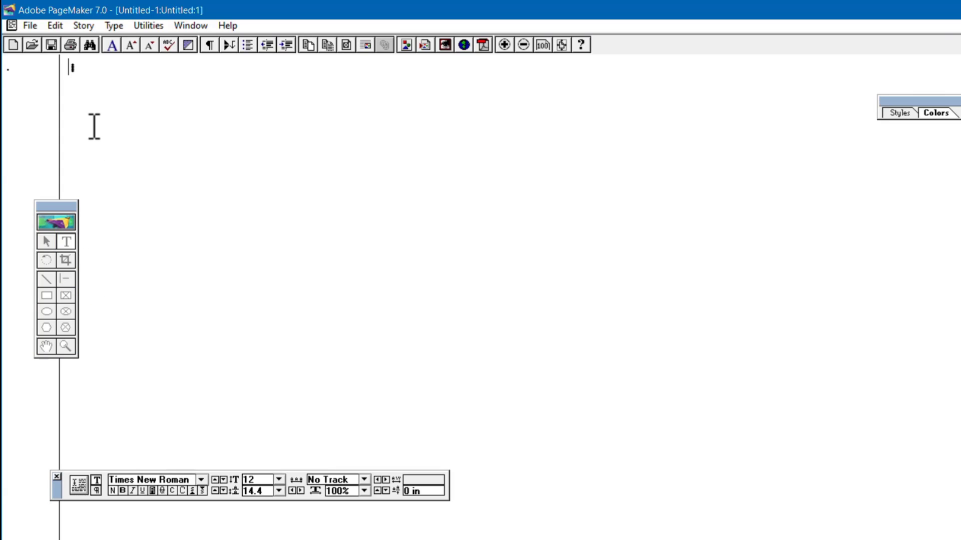
{"action": "left_click", "coordinate": [56, 26]}
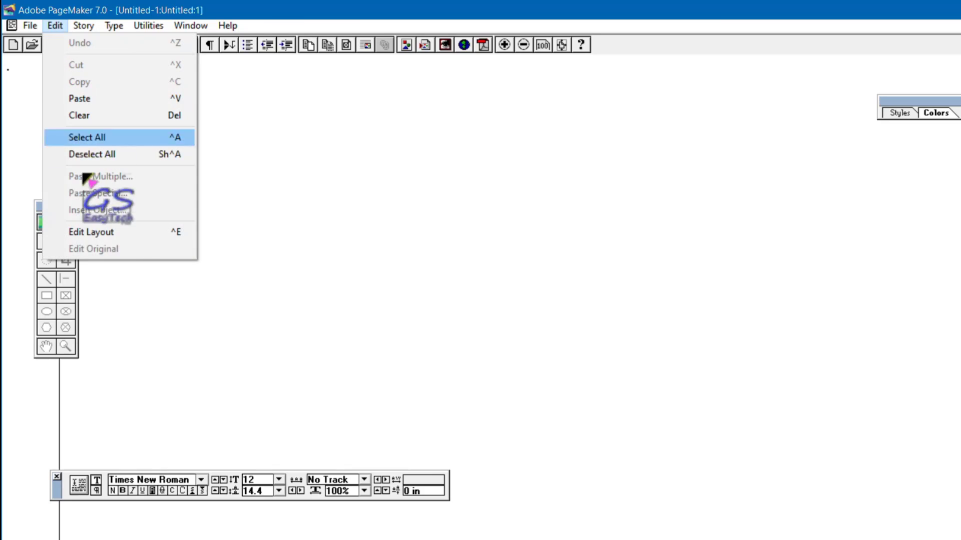
{"action": "left_click", "coordinate": [91, 232]}
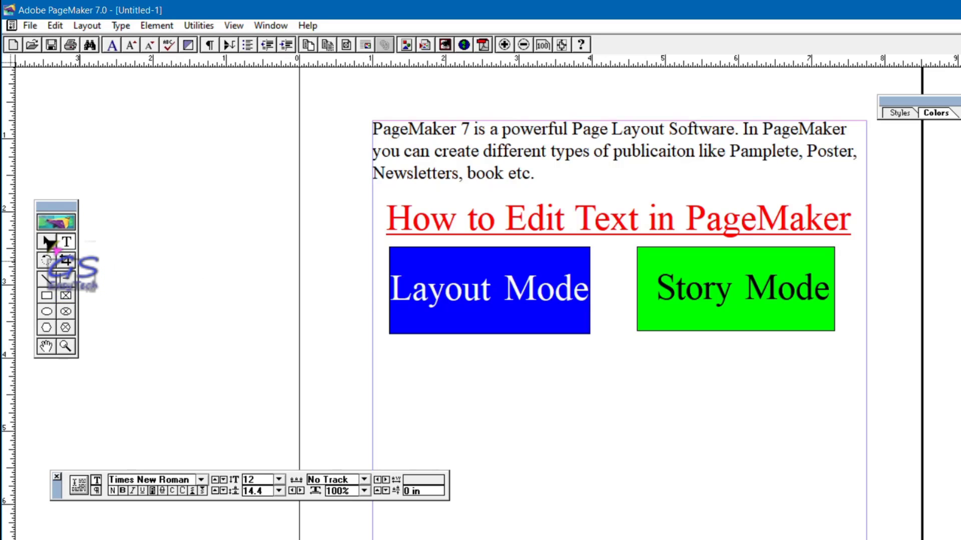
Step: Use the Pointer tool to shift the intro paragraph up-left, the red heading up, the Layout Mode label up-left and the Story Mode label right
{"action": "left_click", "coordinate": [47, 242]}
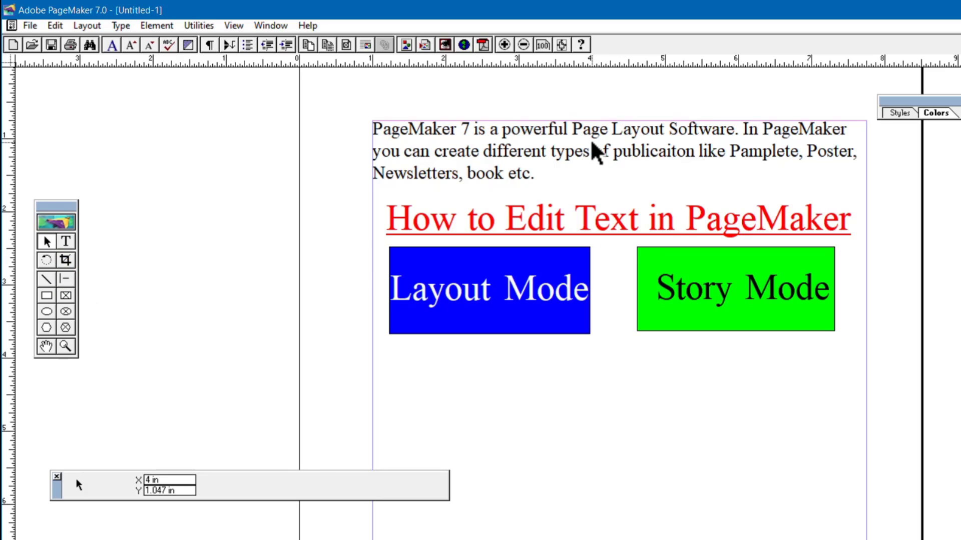
{"action": "left_click", "coordinate": [595, 153]}
{"action": "left_click_drag", "start_coordinate": [562, 150], "coordinate": [466, 128]}
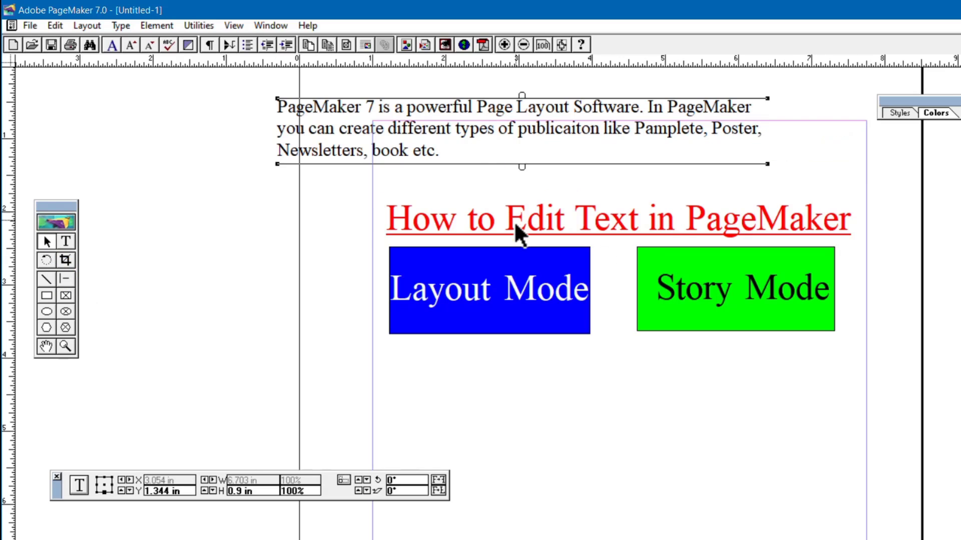
{"action": "left_click_drag", "start_coordinate": [514, 223], "coordinate": [516, 192]}
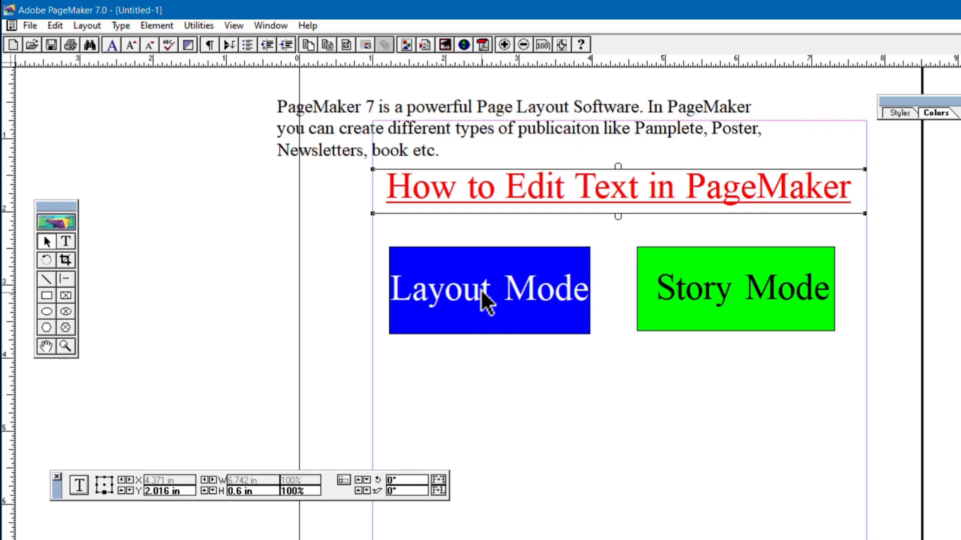
{"action": "left_click_drag", "start_coordinate": [483, 300], "coordinate": [461, 290]}
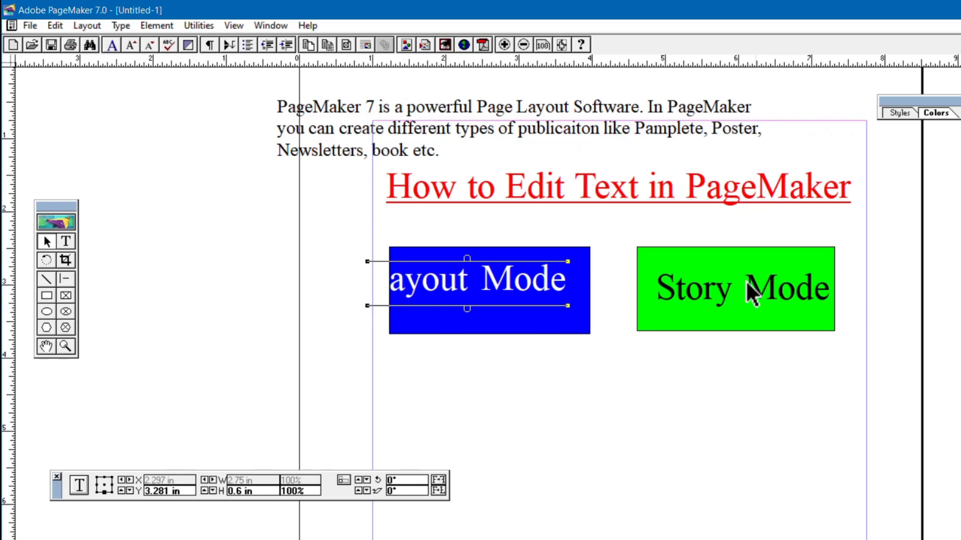
{"action": "left_click_drag", "start_coordinate": [750, 293], "coordinate": [777, 288]}
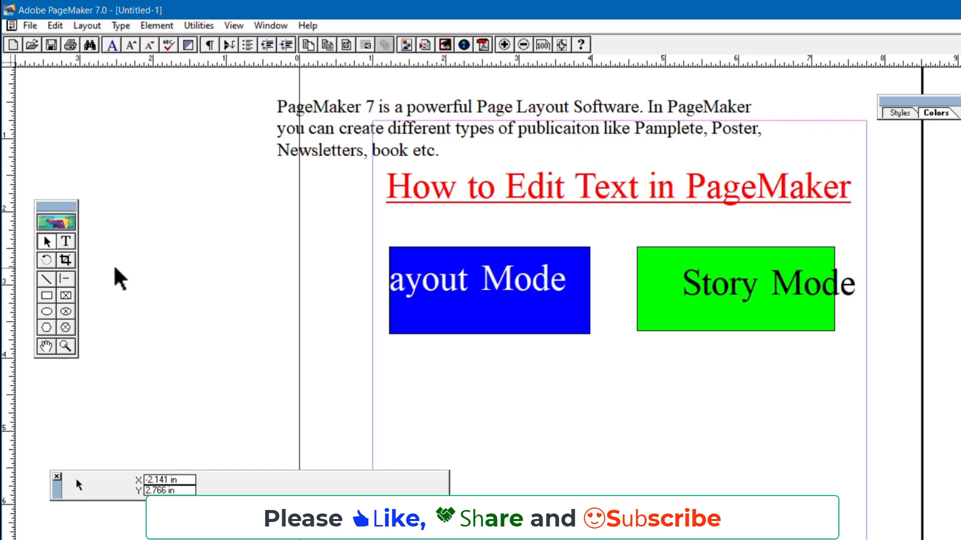
Step: Create a text block about 4.18 in wide below the blue box containing "PageMaker is a powerful layout software. In pagemaker you can"
{"action": "left_click", "coordinate": [71, 245]}
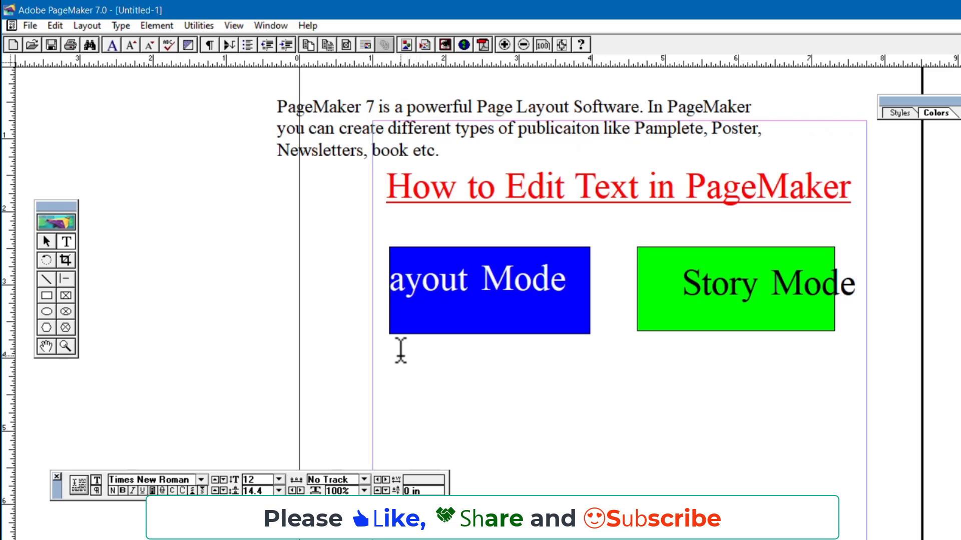
{"action": "left_click_drag", "start_coordinate": [400, 356], "coordinate": [706, 399]}
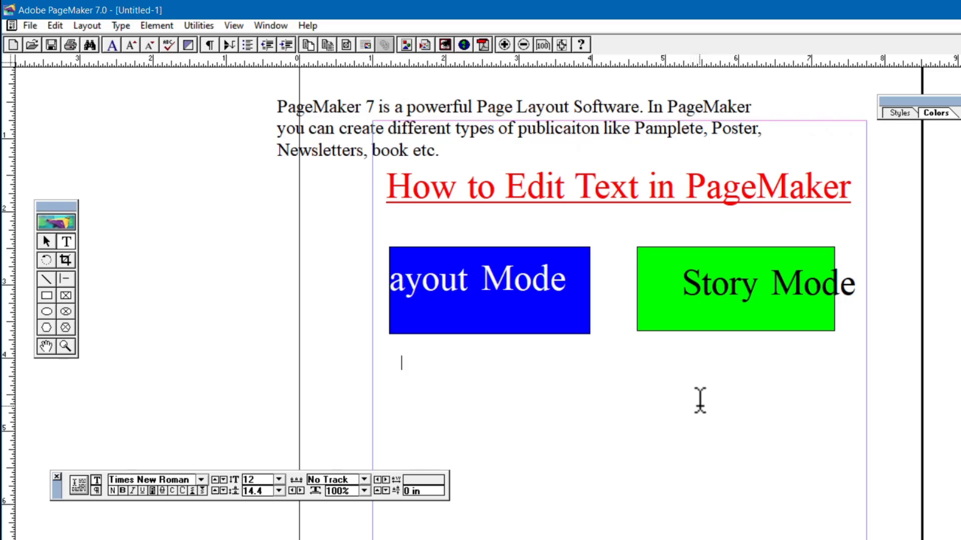
{"action": "type", "text": "P"}
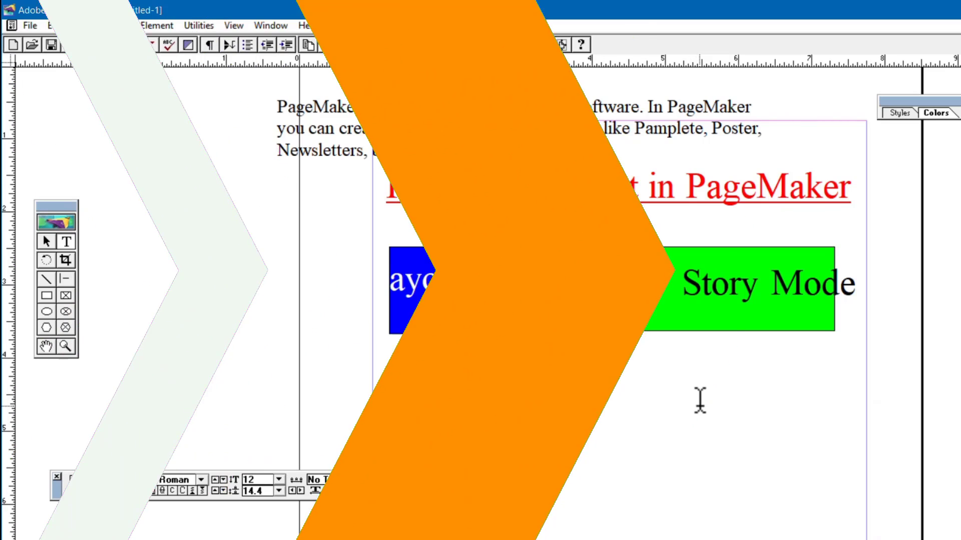
{"action": "type", "text": "ageMaker is a powerful layout software. In pagemaker you can"}
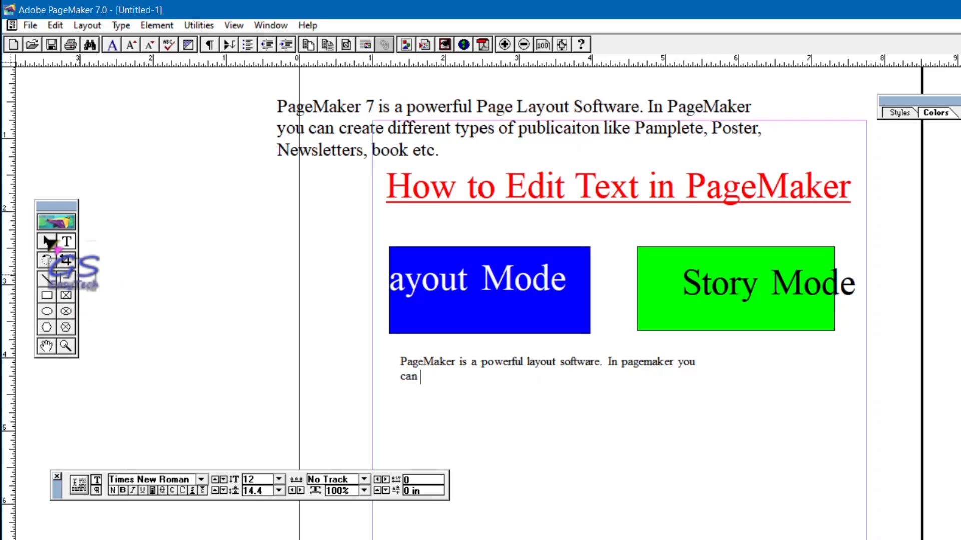
Step: Move the new text block over under the green box, and back so its left edge roughly aligns with the blue box
{"action": "left_click", "coordinate": [46, 242]}
{"action": "left_click", "coordinate": [410, 373]}
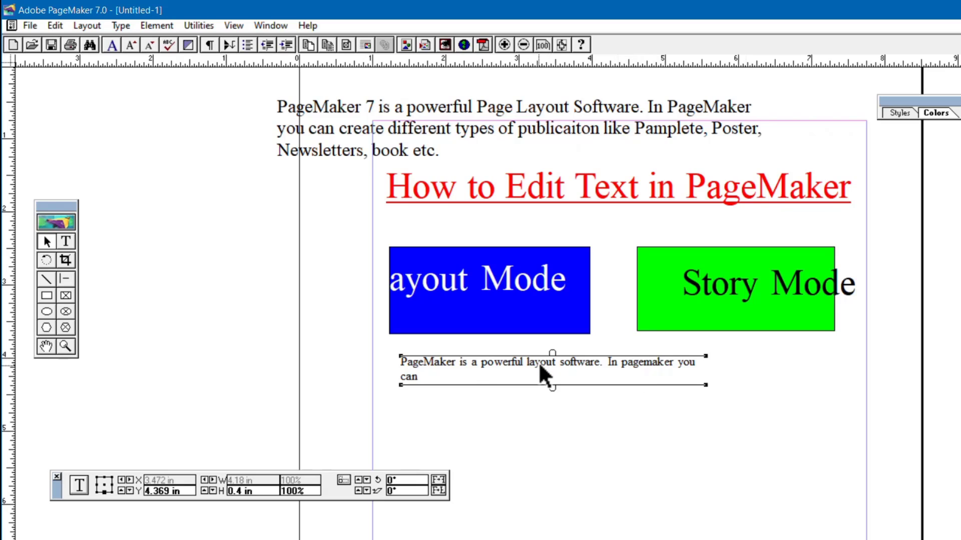
{"action": "left_click_drag", "start_coordinate": [538, 364], "coordinate": [714, 378]}
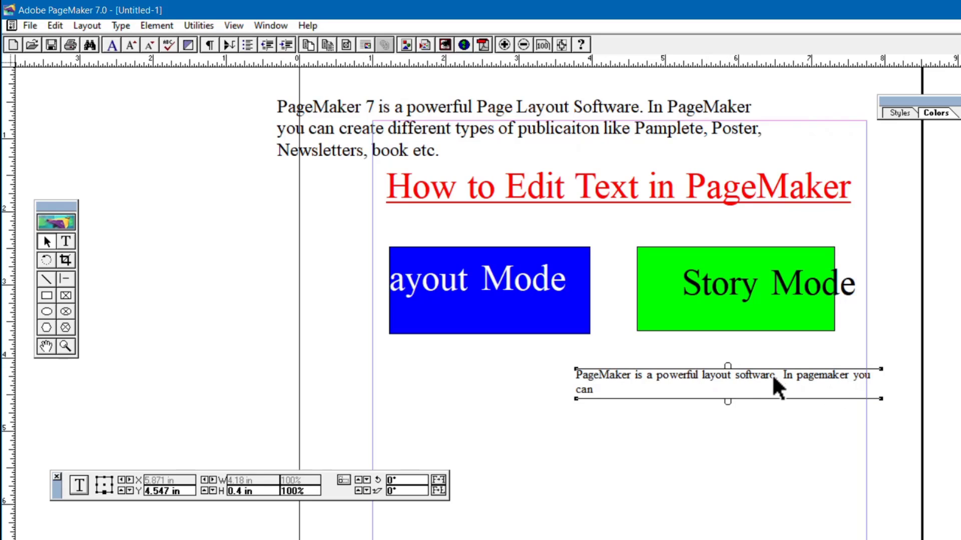
{"action": "left_click_drag", "start_coordinate": [759, 376], "coordinate": [571, 355]}
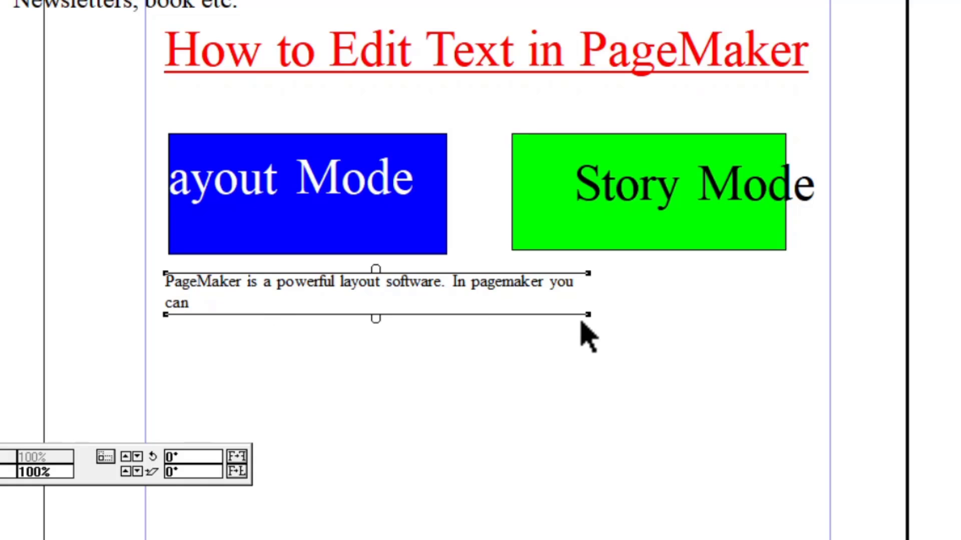
Step: Narrow the text block to under half the blue box's width and extend its lower edge until all of its text shows
{"action": "left_click_drag", "start_coordinate": [589, 316], "coordinate": [291, 315]}
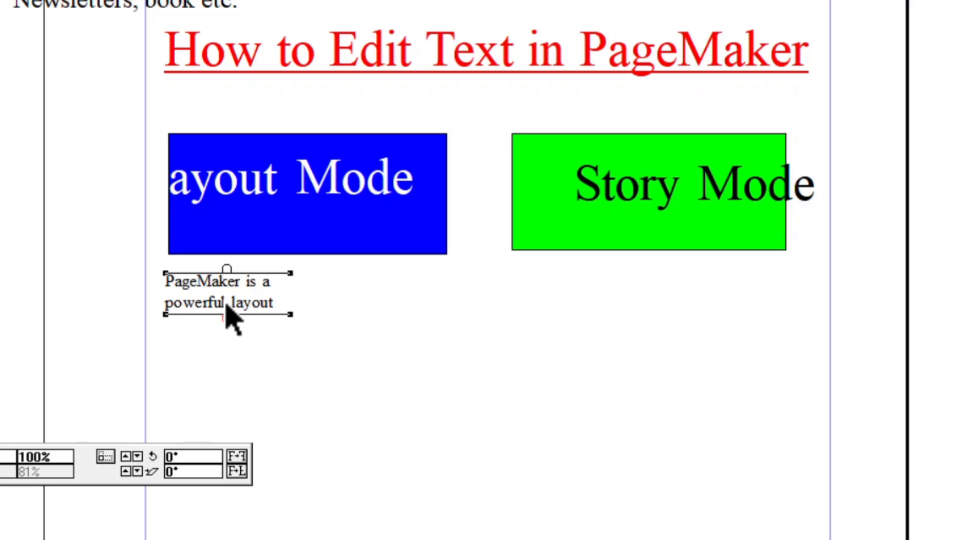
{"action": "key", "text": "ctrl+shift+d"}
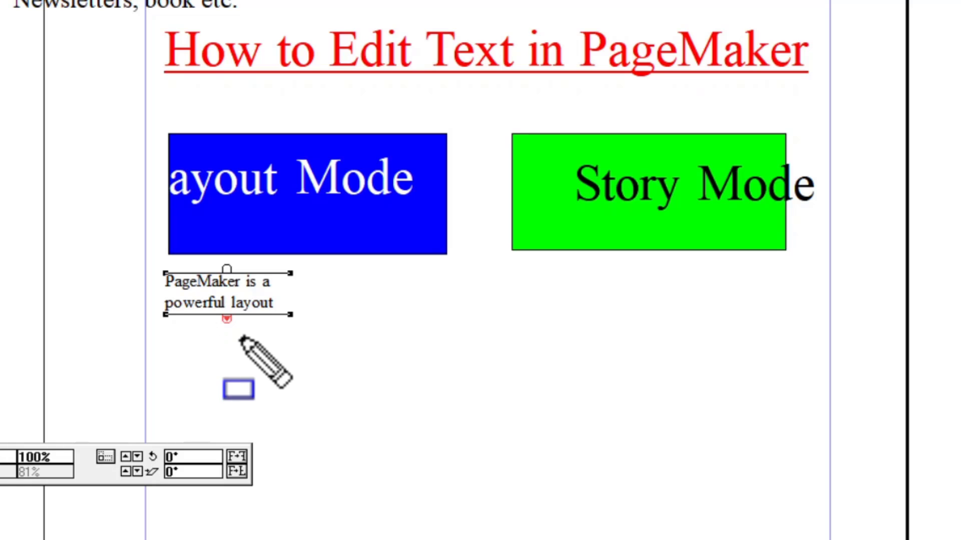
{"action": "left_click_drag", "start_coordinate": [212, 310], "coordinate": [237, 333]}
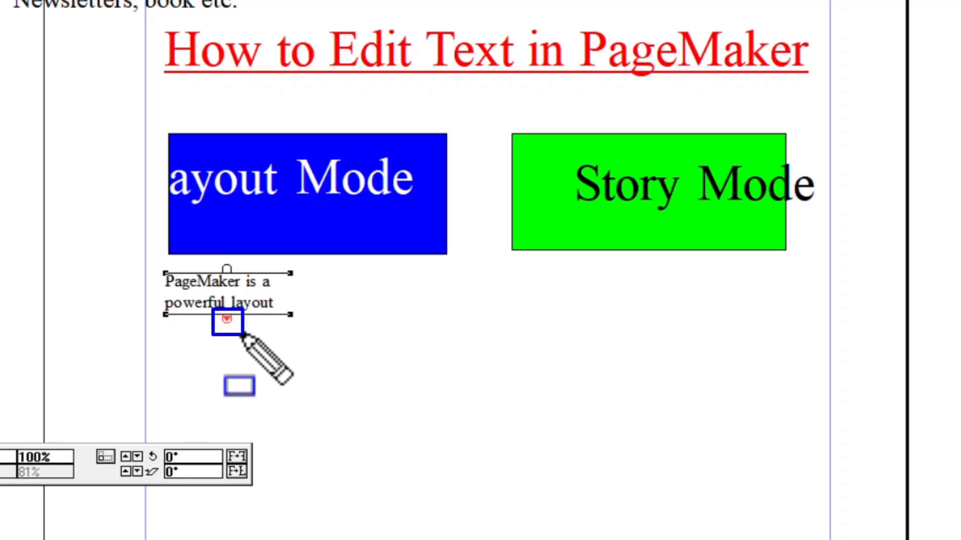
{"action": "key", "text": "ctrl+z"}
{"action": "key", "text": "Escape"}
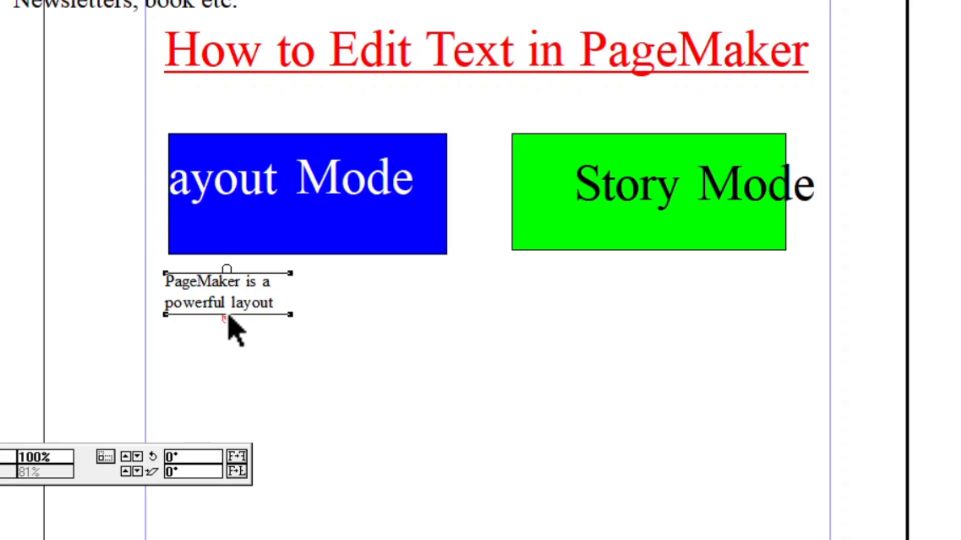
{"action": "left_click_drag", "start_coordinate": [226, 316], "coordinate": [240, 397]}
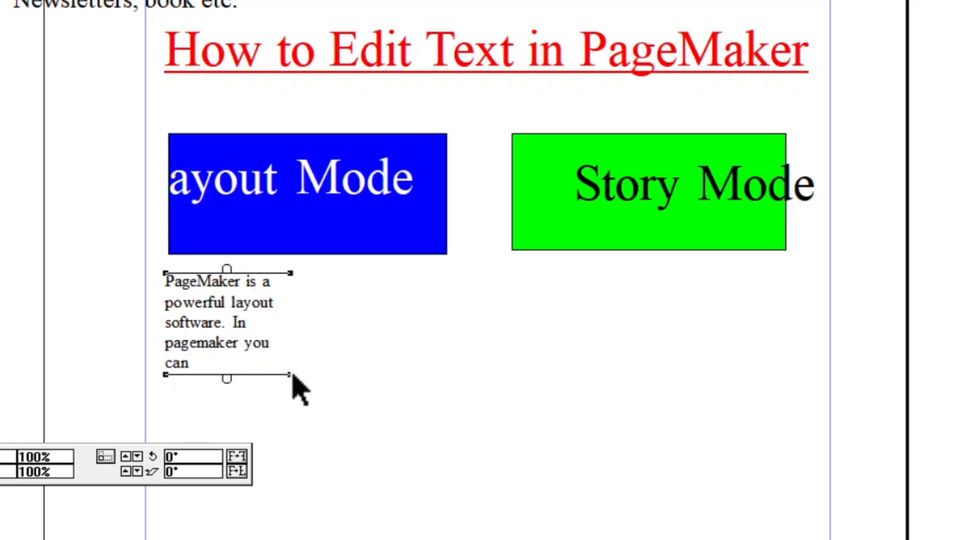
Step: Widen the text block to about 4.8 in so its text fits one line, and move it slightly lower on the page
{"action": "left_click_drag", "start_coordinate": [290, 375], "coordinate": [652, 350]}
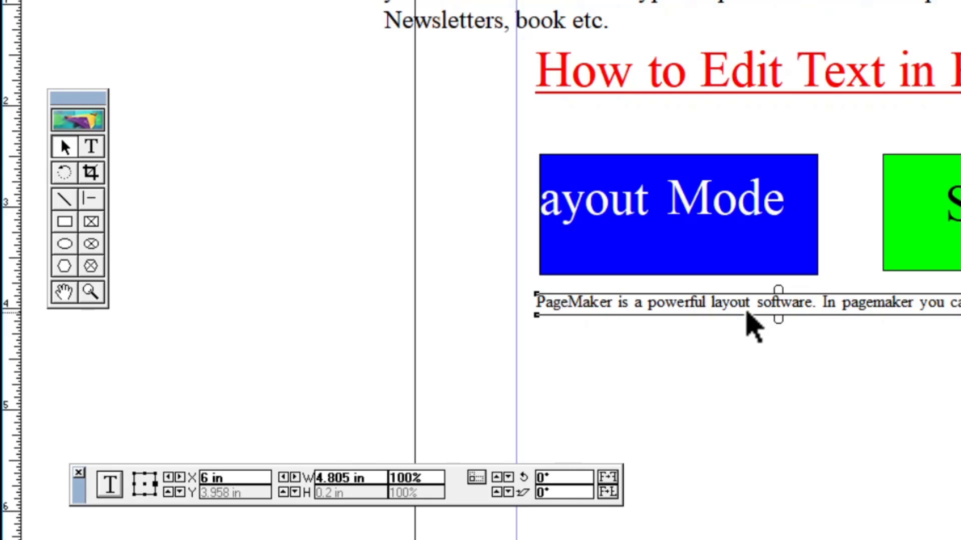
{"action": "left_click_drag", "start_coordinate": [753, 328], "coordinate": [890, 408]}
{"action": "left_click_drag", "start_coordinate": [831, 373], "coordinate": [687, 321]}
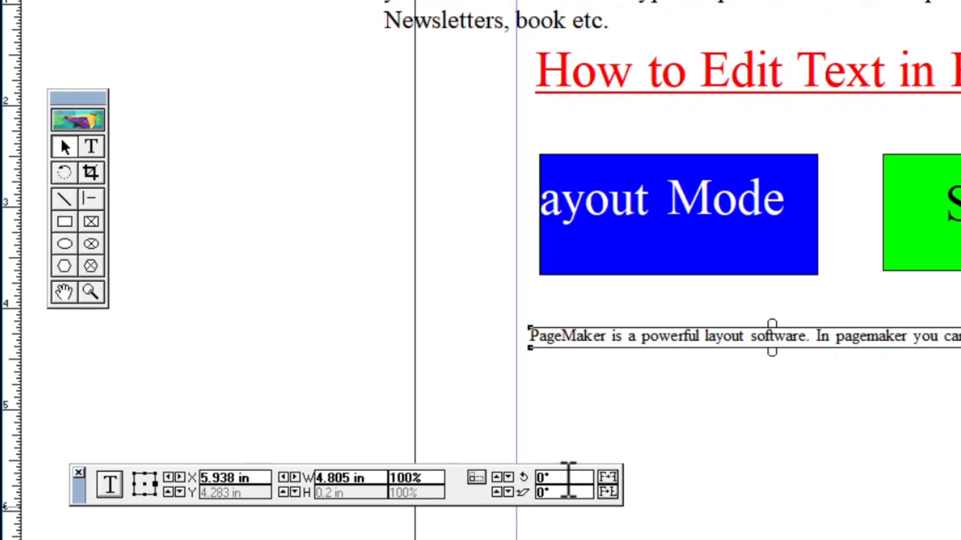
Step: Rotate the selected one-line text block by 90°
{"action": "left_click", "coordinate": [540, 478]}
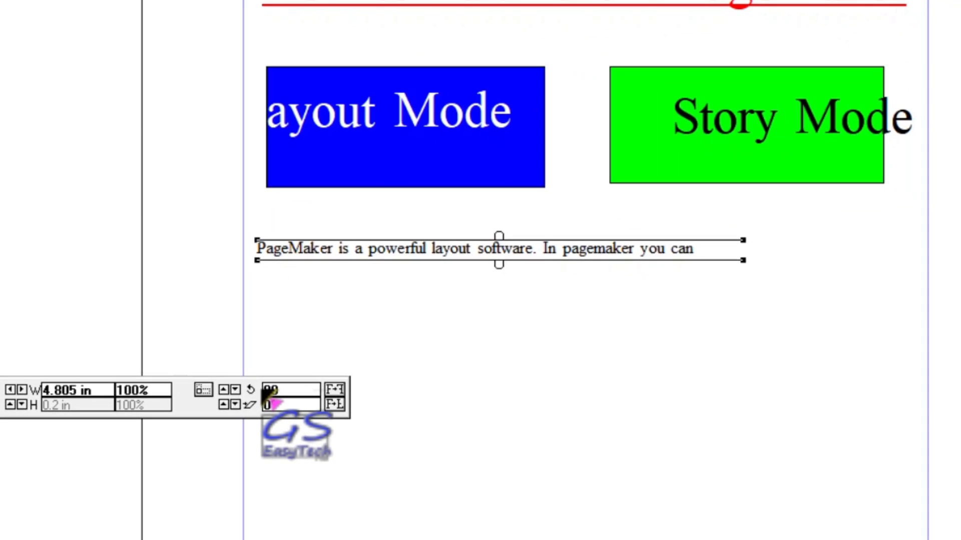
{"action": "type", "text": "90"}
{"action": "key", "text": "Return"}
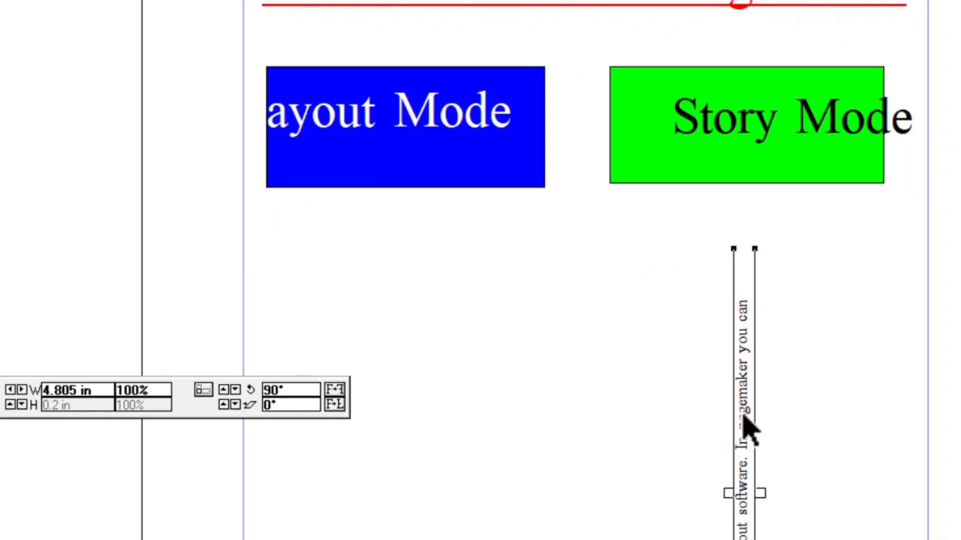
Step: Move the vertical one-line text block off the area under the green box and into the page's left margin
{"action": "left_click_drag", "start_coordinate": [750, 430], "coordinate": [206, 149]}
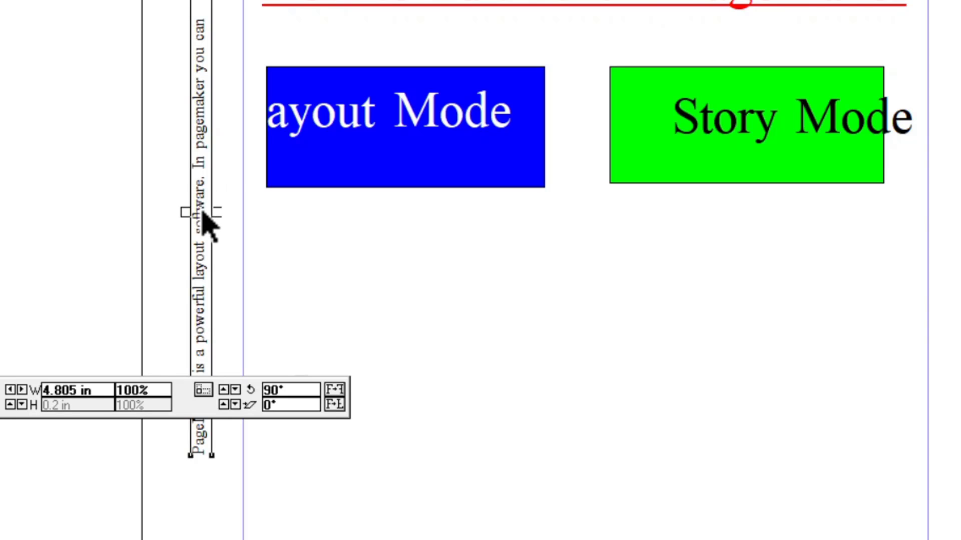
{"action": "left_click_drag", "start_coordinate": [202, 196], "coordinate": [158, 195]}
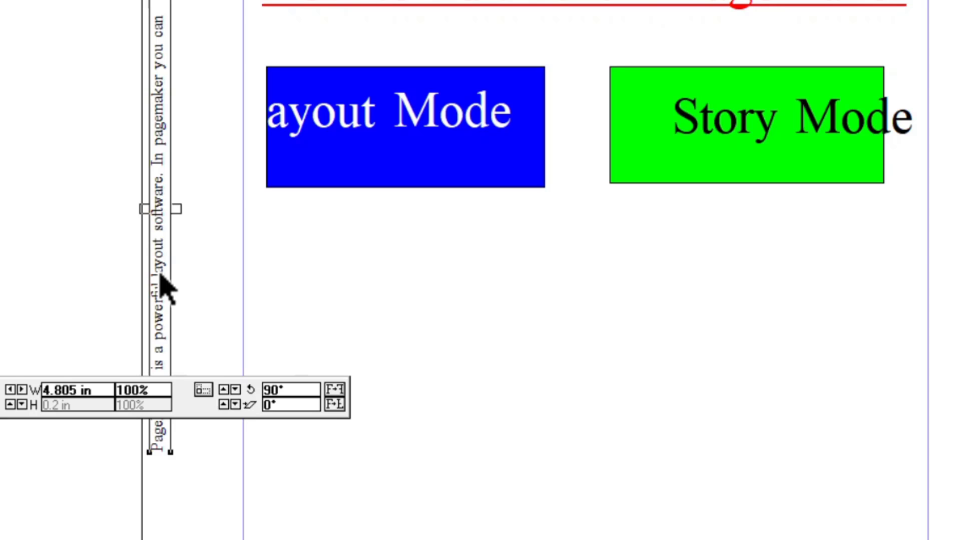
{"action": "mouse_move", "coordinate": [160, 108]}
{"action": "left_mouse_down"}
{"action": "mouse_move", "coordinate": [153, 103]}
{"action": "mouse_move", "coordinate": [159, 118]}
{"action": "mouse_move", "coordinate": [172, 111]}
{"action": "left_mouse_up"}
Step: Rotate the vertical text block freehand to a downward slant of about -14.44°
{"action": "left_click", "coordinate": [170, 116]}
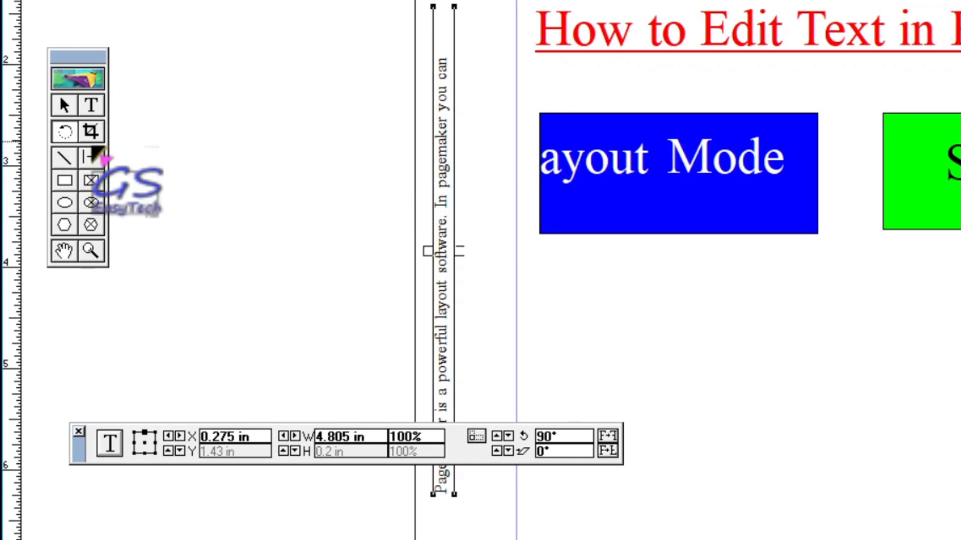
{"action": "left_click", "coordinate": [91, 157]}
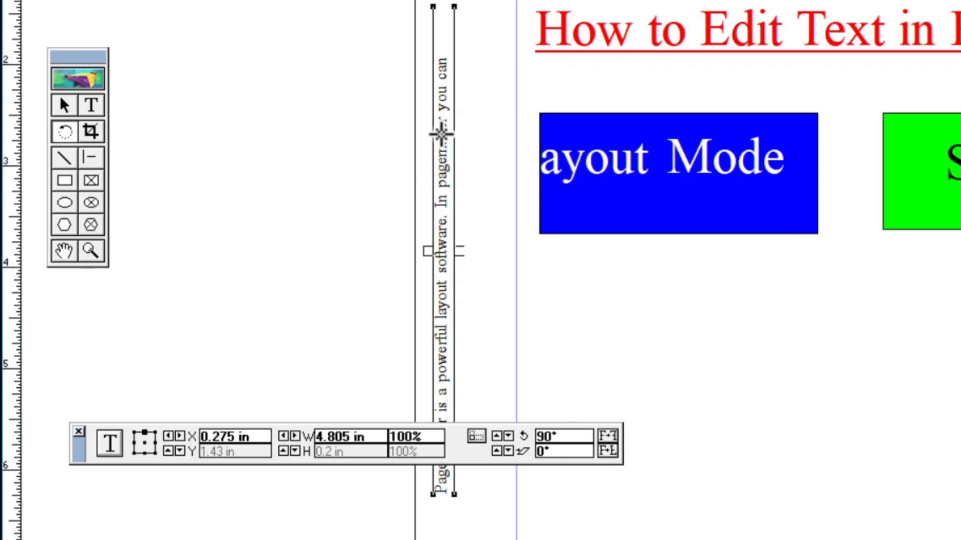
{"action": "left_click_drag", "start_coordinate": [440, 116], "coordinate": [395, 290]}
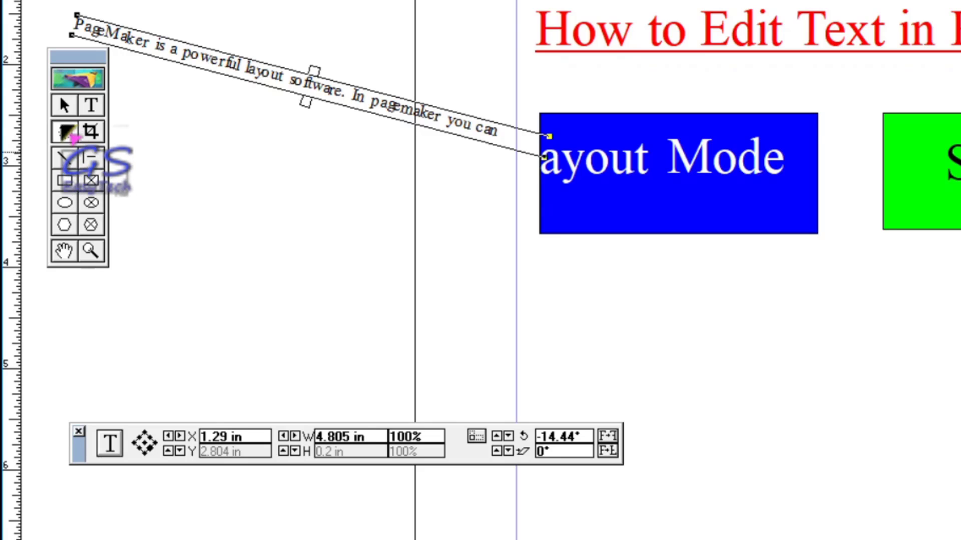
Step: Move the slanted text block to the area below the blue box and delete it
{"action": "left_click", "coordinate": [64, 105]}
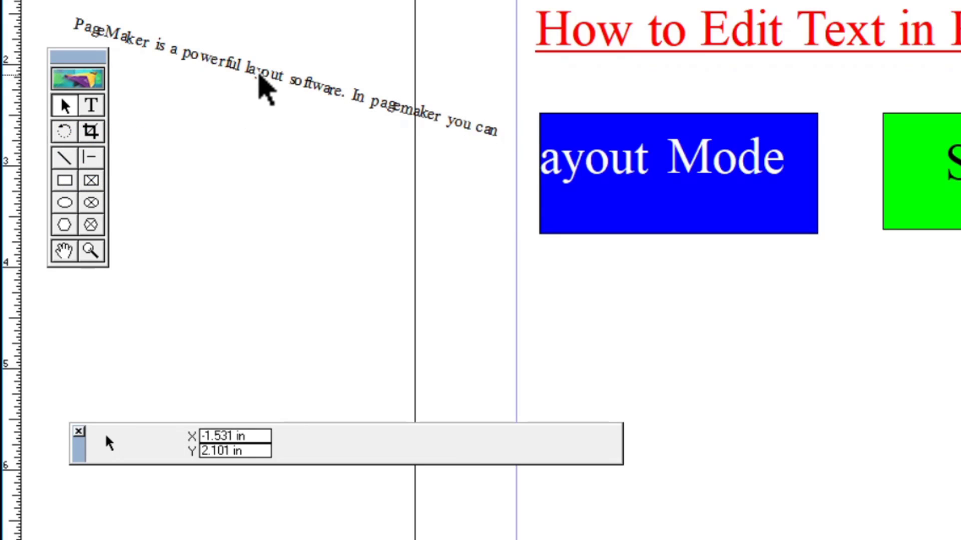
{"action": "left_click", "coordinate": [258, 80]}
{"action": "left_click_drag", "start_coordinate": [785, 329], "coordinate": [785, 328]}
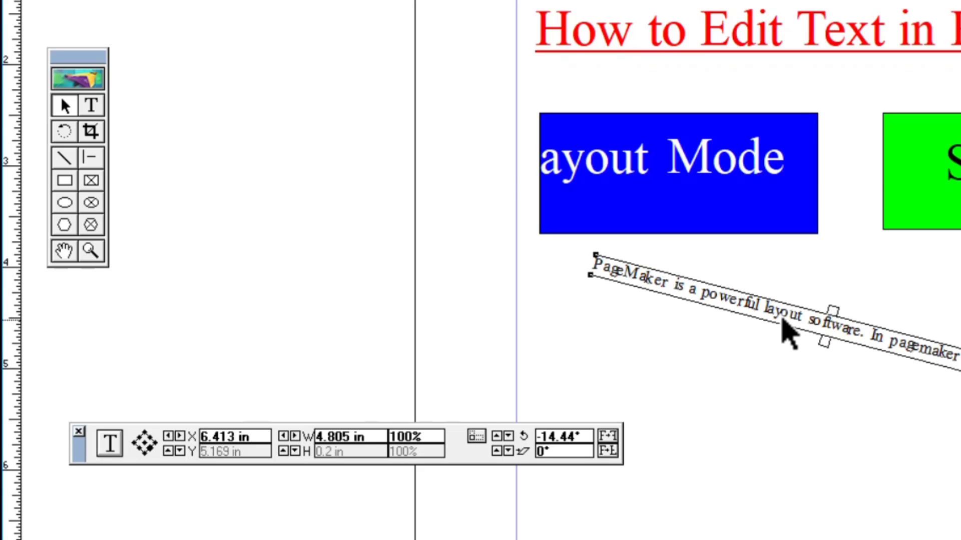
{"action": "key", "text": "Delete"}
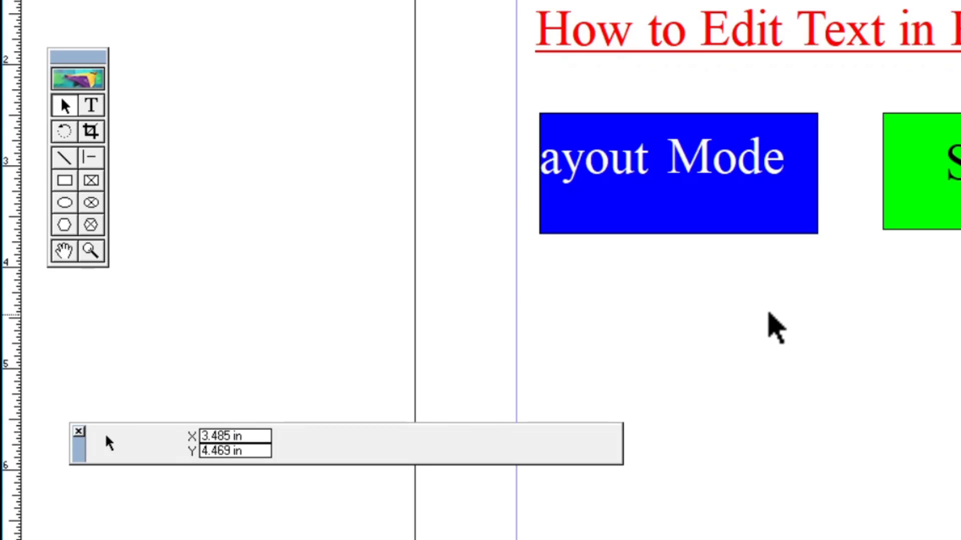
Step: Move the three-line PageMaker 7 paragraph from above the title to below the blue and green boxes, aligned with the left margin
{"action": "left_click_drag", "start_coordinate": [362, 49], "coordinate": [465, 330]}
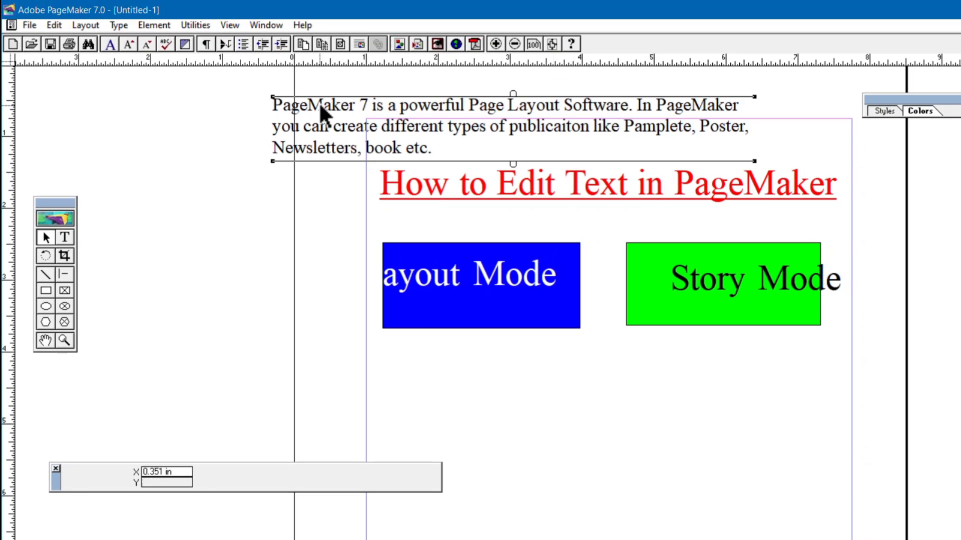
{"action": "left_click_drag", "start_coordinate": [410, 356], "coordinate": [411, 356]}
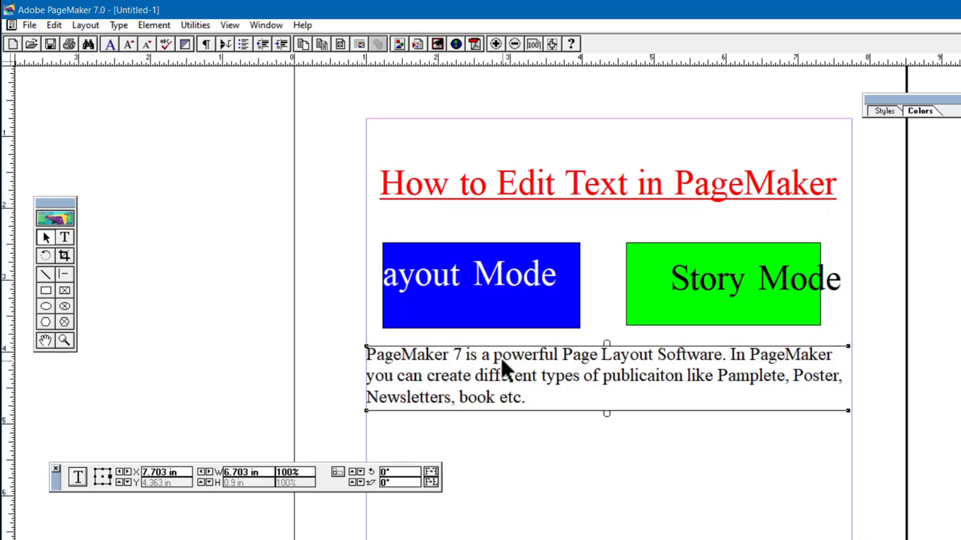
Step: Capitalize the word "powerful" in the paragraph's first line so it reads "Powerful"
{"action": "left_click", "coordinate": [64, 237]}
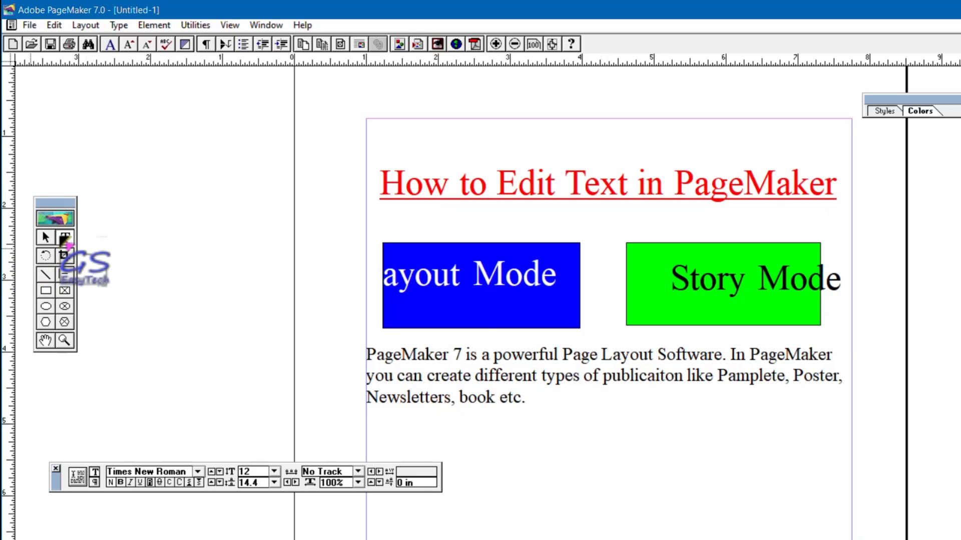
{"action": "left_click", "coordinate": [502, 354]}
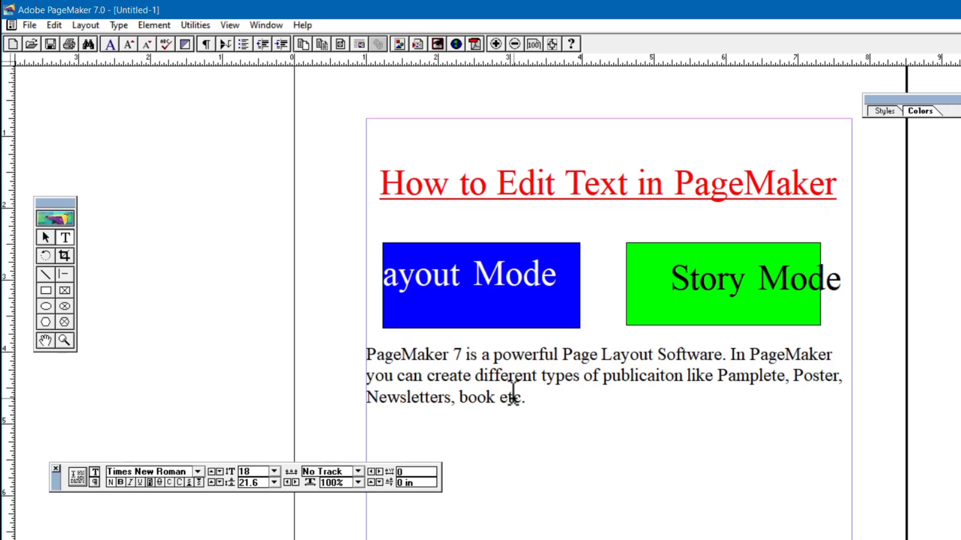
{"action": "key", "text": "BackSpace"}
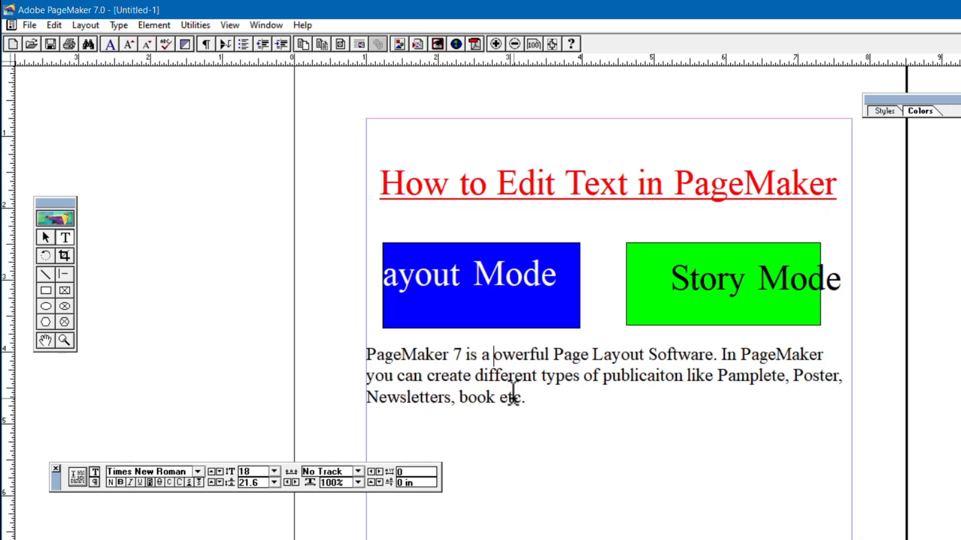
{"action": "type", "text": "P"}
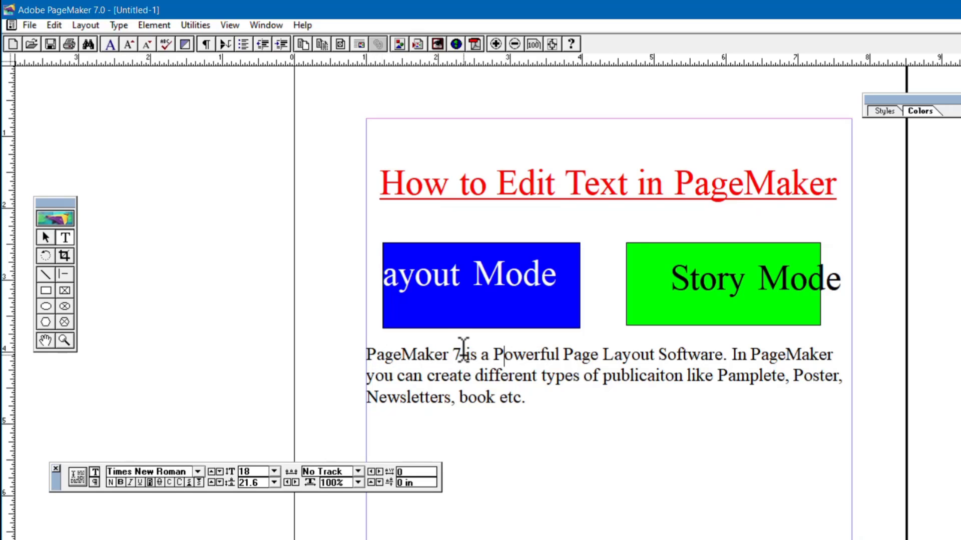
Step: Color the words "PageMaker 7" at the start of the paragraph Red, bringing the Colors palette near the toolbox
{"action": "left_click_drag", "start_coordinate": [463, 350], "coordinate": [363, 341]}
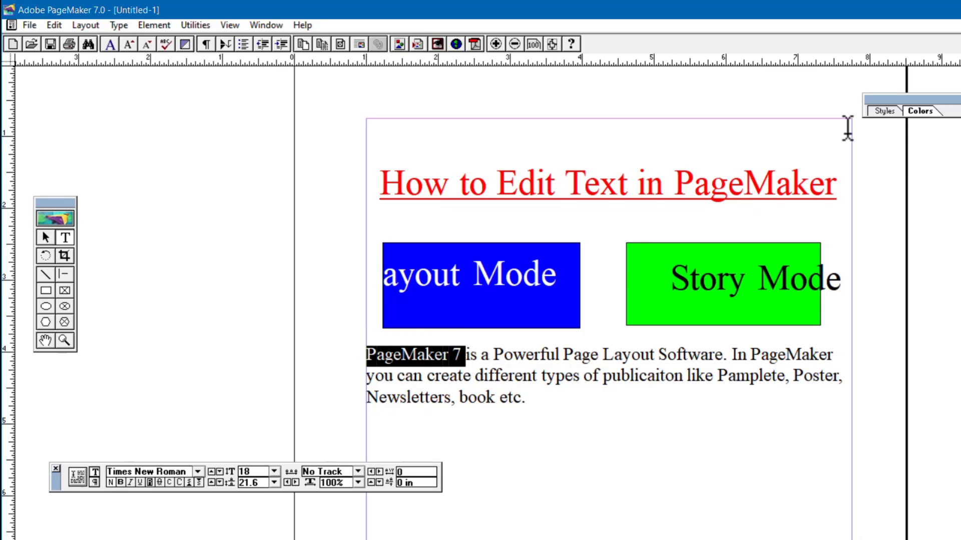
{"action": "left_click_drag", "start_coordinate": [889, 102], "coordinate": [168, 260]}
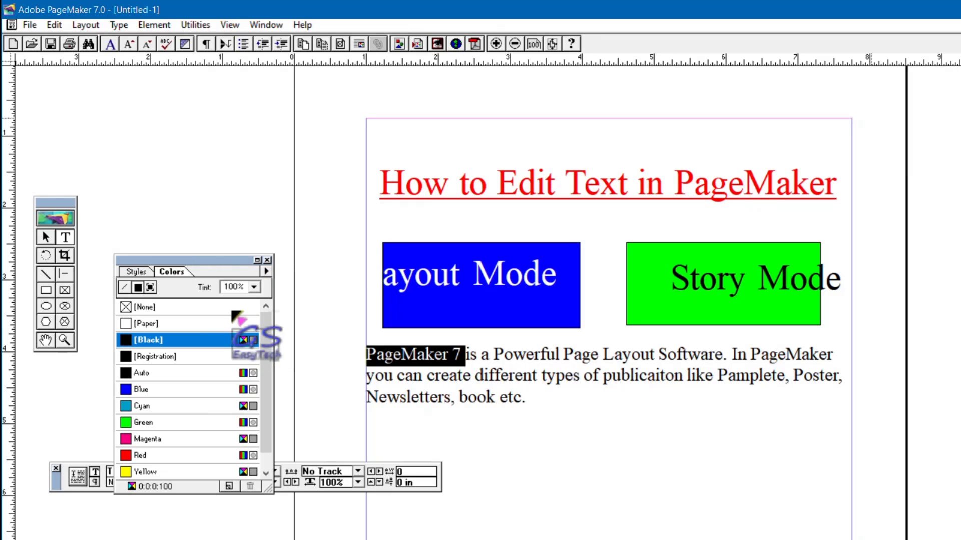
{"action": "left_click", "coordinate": [257, 260]}
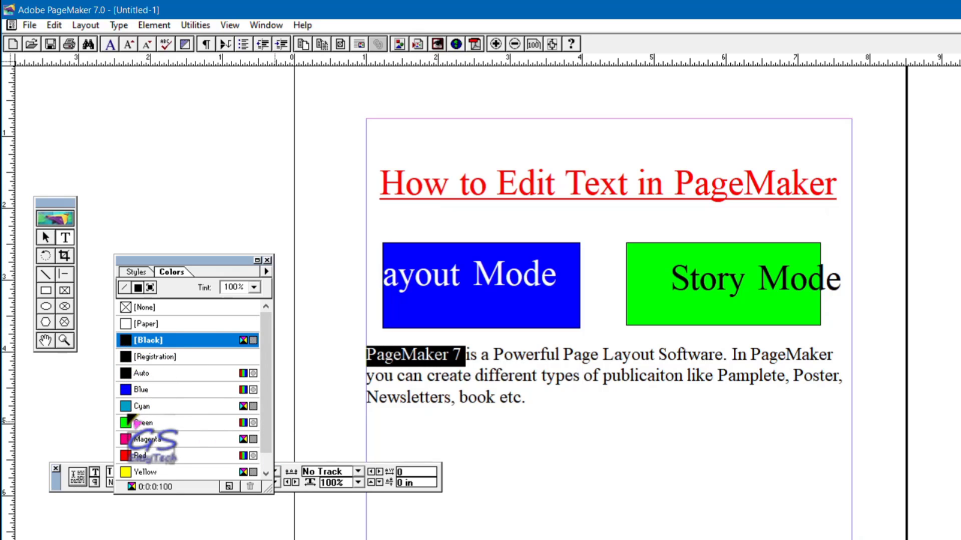
{"action": "left_click", "coordinate": [138, 455]}
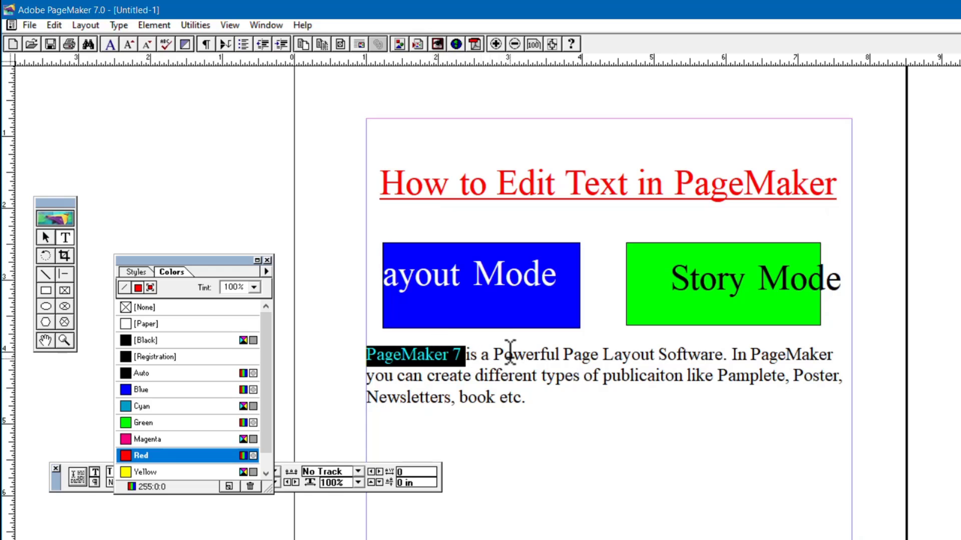
{"action": "left_click", "coordinate": [510, 352]}
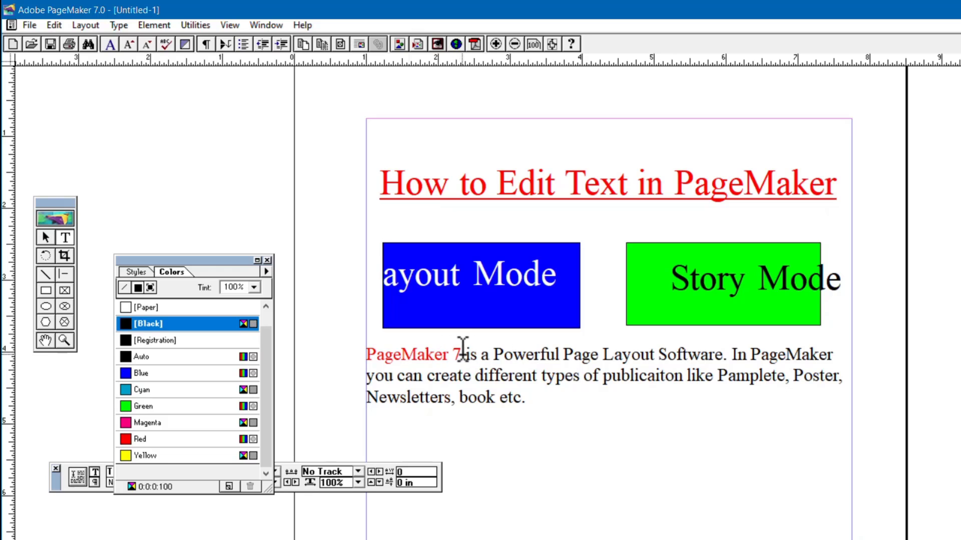
Step: Make the red words "PageMaker 7" bold, moving the Colors palette up clear of the text formatting controls
{"action": "left_click_drag", "start_coordinate": [461, 352], "coordinate": [368, 345]}
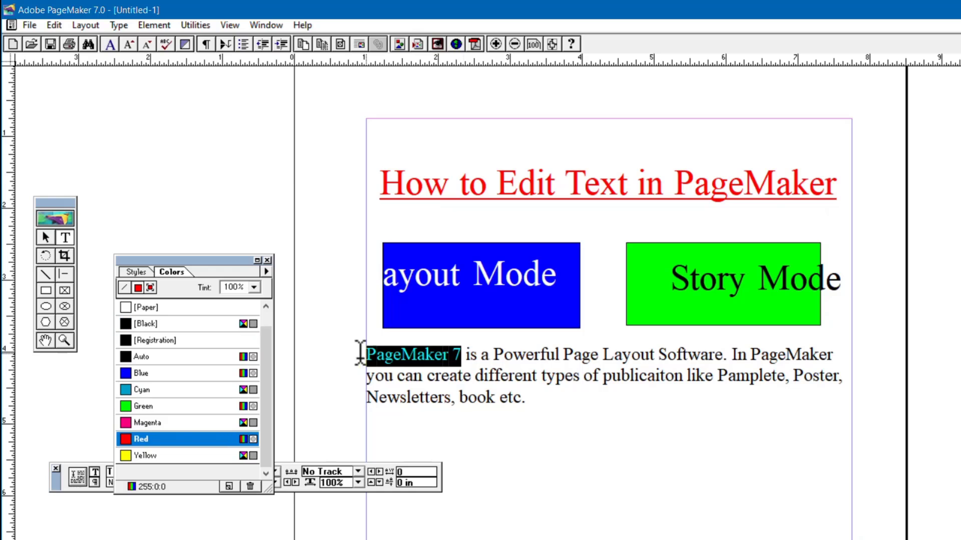
{"action": "left_click_drag", "start_coordinate": [200, 265], "coordinate": [198, 169]}
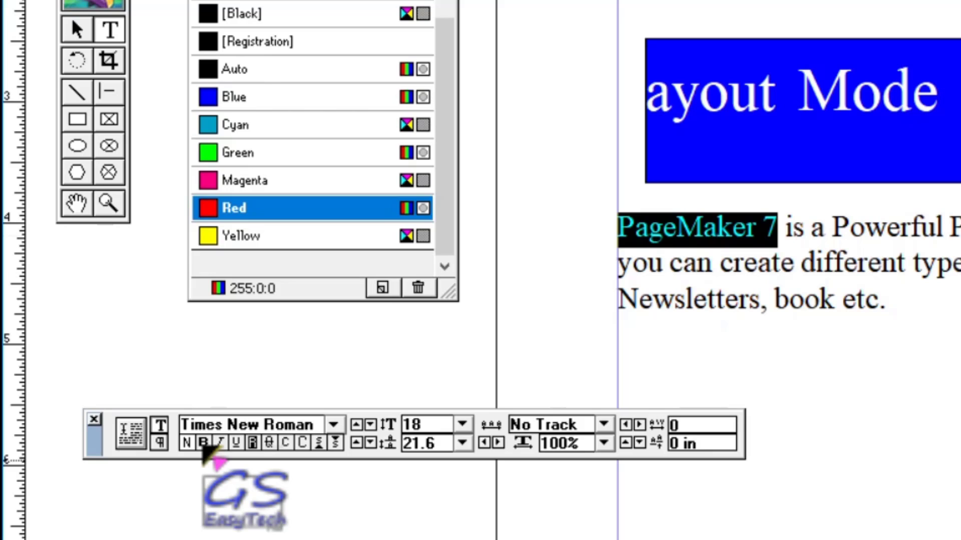
{"action": "left_click", "coordinate": [203, 443]}
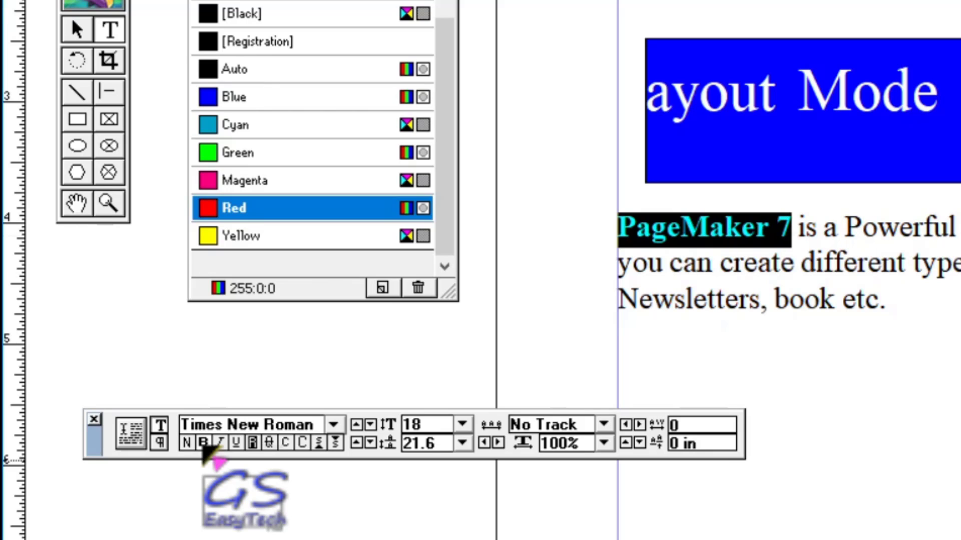
{"action": "left_click", "coordinate": [838, 226]}
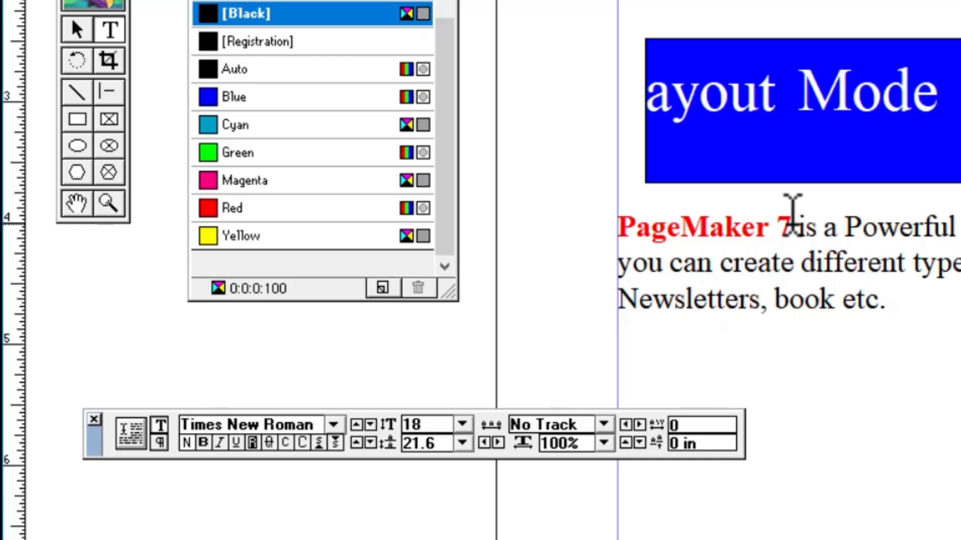
Step: Set the font of the bold words "PageMaker 7" to Courier New Greek
{"action": "left_click_drag", "start_coordinate": [793, 221], "coordinate": [616, 218]}
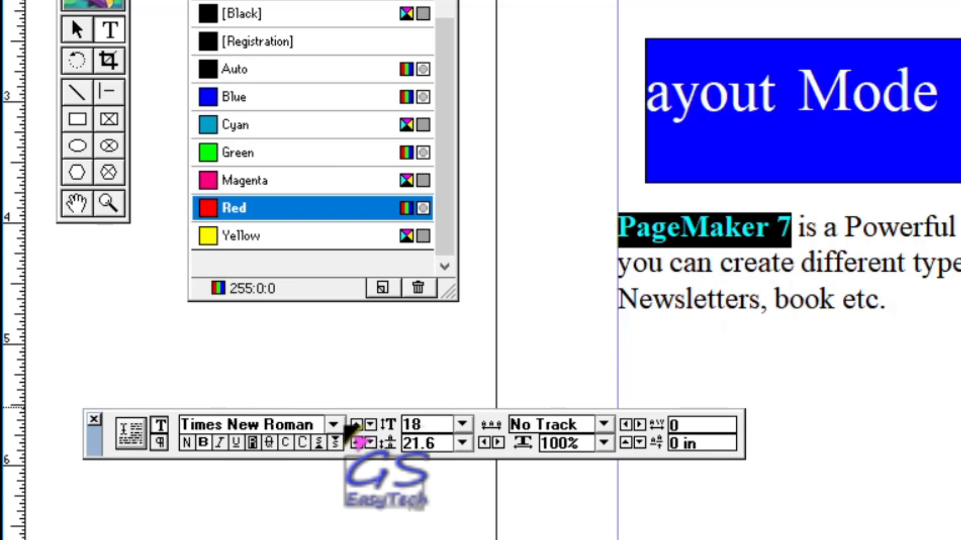
{"action": "left_click", "coordinate": [334, 425]}
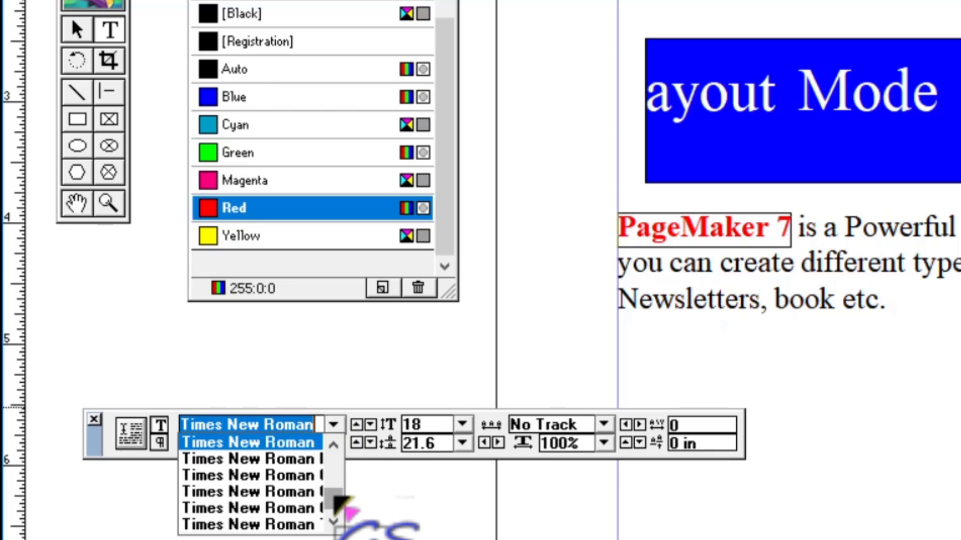
{"action": "left_click", "coordinate": [333, 449]}
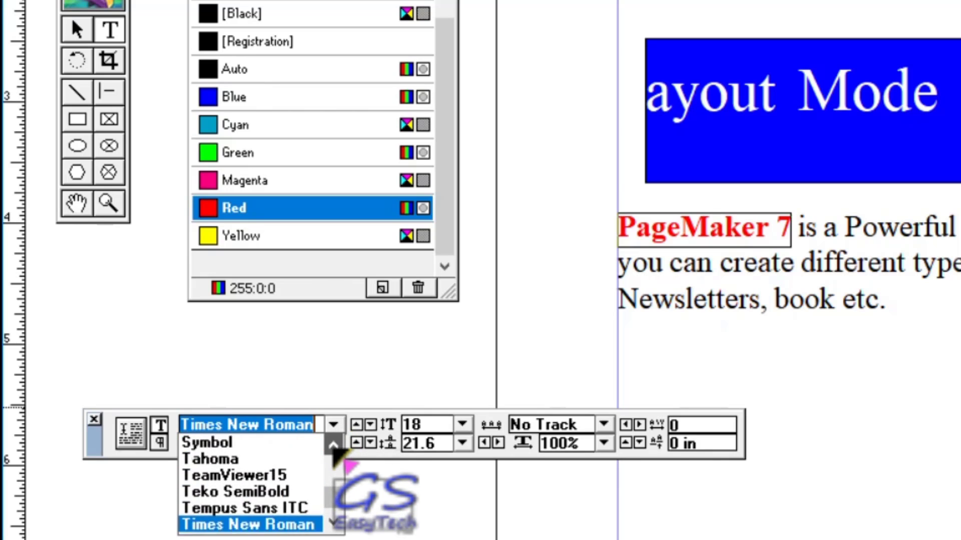
{"action": "left_click", "coordinate": [334, 449]}
{"action": "left_click", "coordinate": [333, 449]}
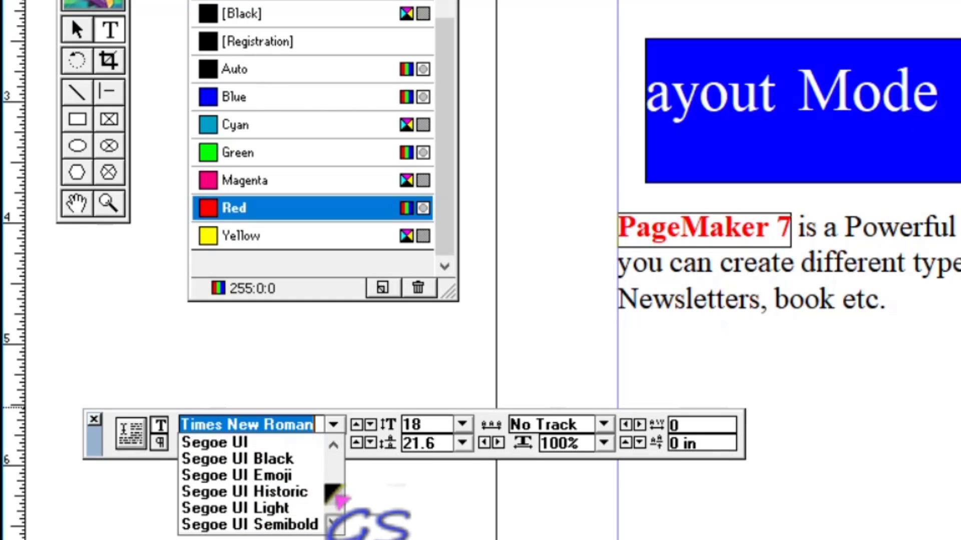
{"action": "mouse_move", "coordinate": [332, 498]}
{"action": "left_mouse_down"}
{"action": "mouse_move", "coordinate": [332, 475]}
{"action": "mouse_move", "coordinate": [330, 485]}
{"action": "left_mouse_up"}
{"action": "left_click", "coordinate": [226, 476]}
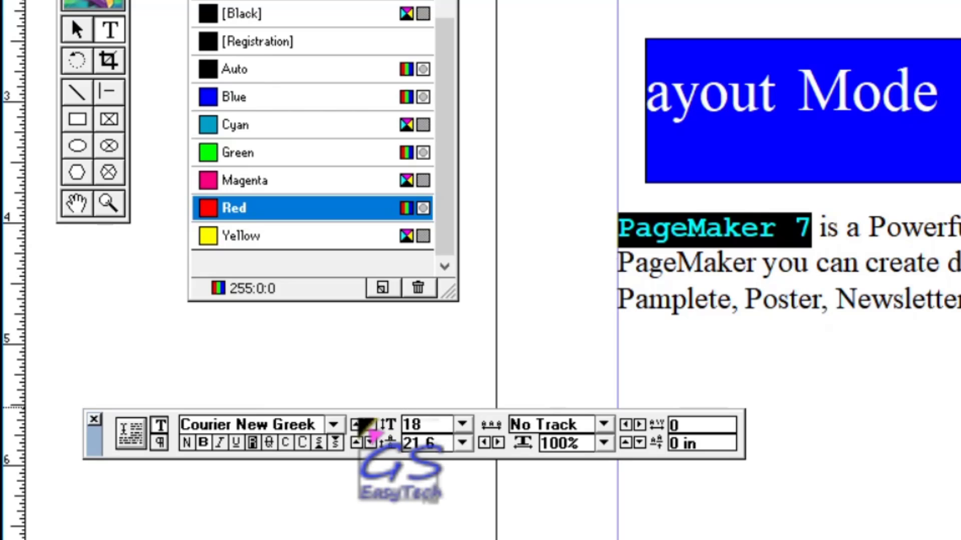
Step: Try DejaVu Sans Mono on the selected words "PageMaker 7", and settle on the font DeVinne Txt BT
{"action": "left_click", "coordinate": [334, 424]}
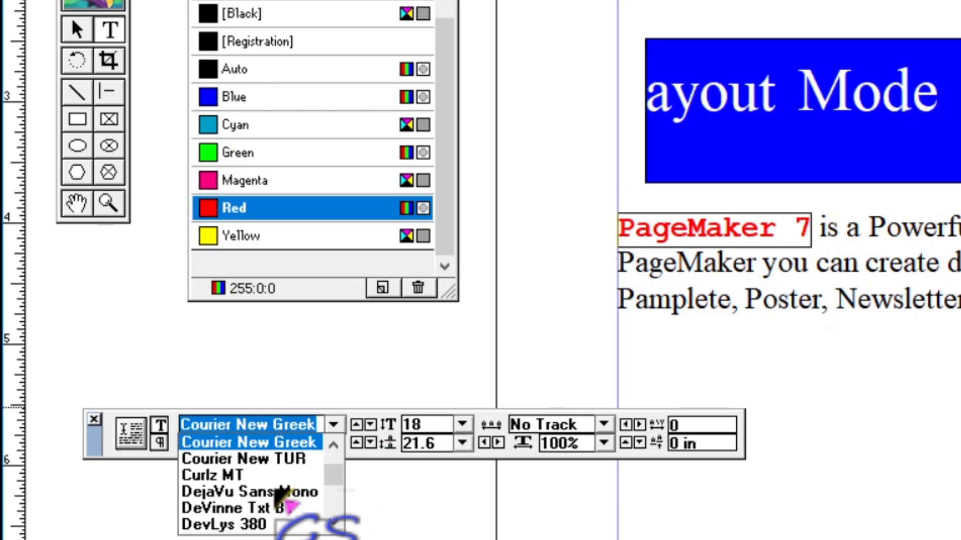
{"action": "scroll", "coordinate": [275, 492], "scroll_direction": "down", "scroll_amount": 1}
{"action": "left_click", "coordinate": [250, 446]}
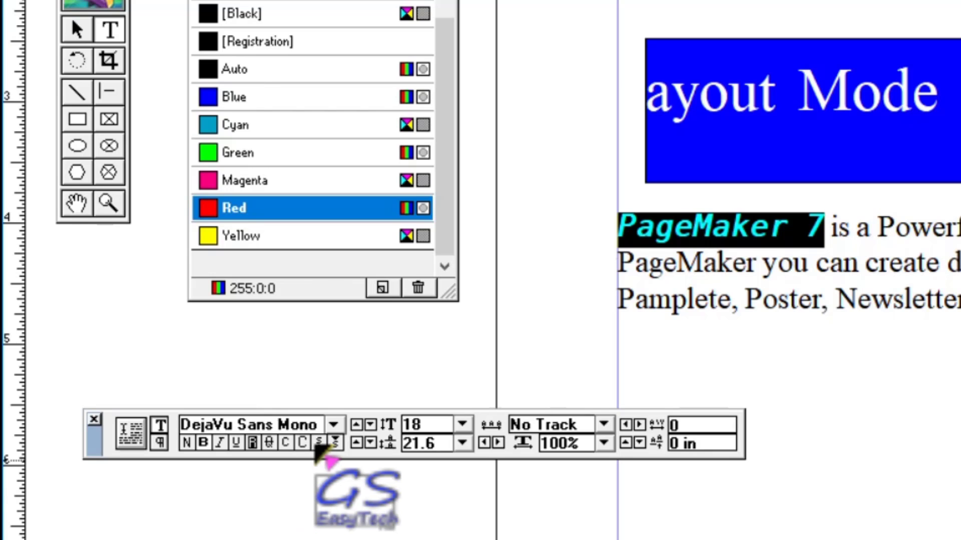
{"action": "left_click", "coordinate": [334, 422]}
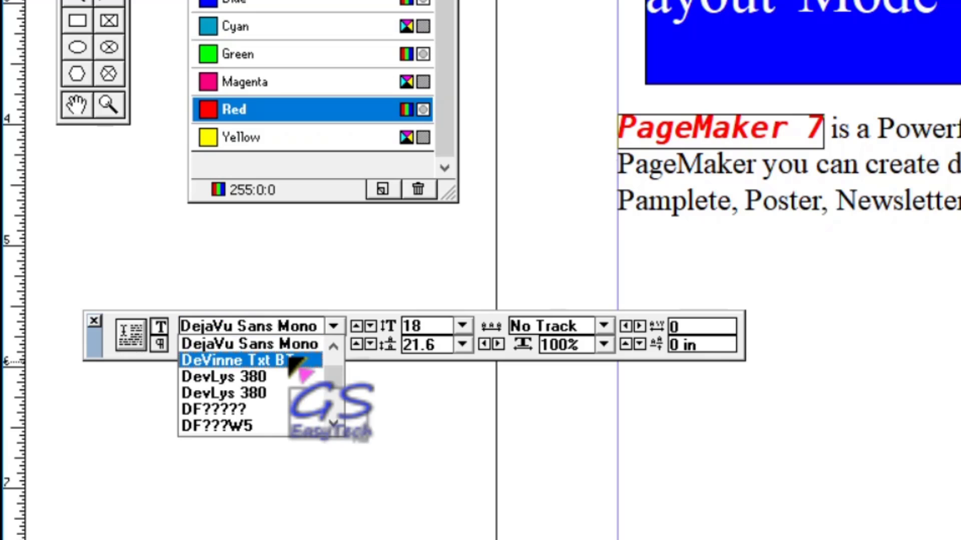
{"action": "left_click", "coordinate": [290, 360]}
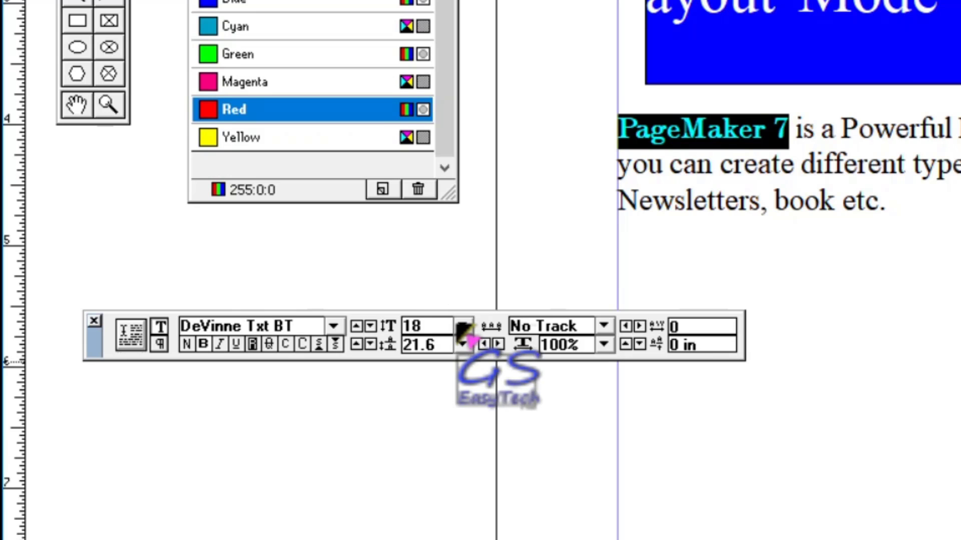
Step: Set the font size of the selected words "PageMaker 7" to 24
{"action": "left_click", "coordinate": [462, 330]}
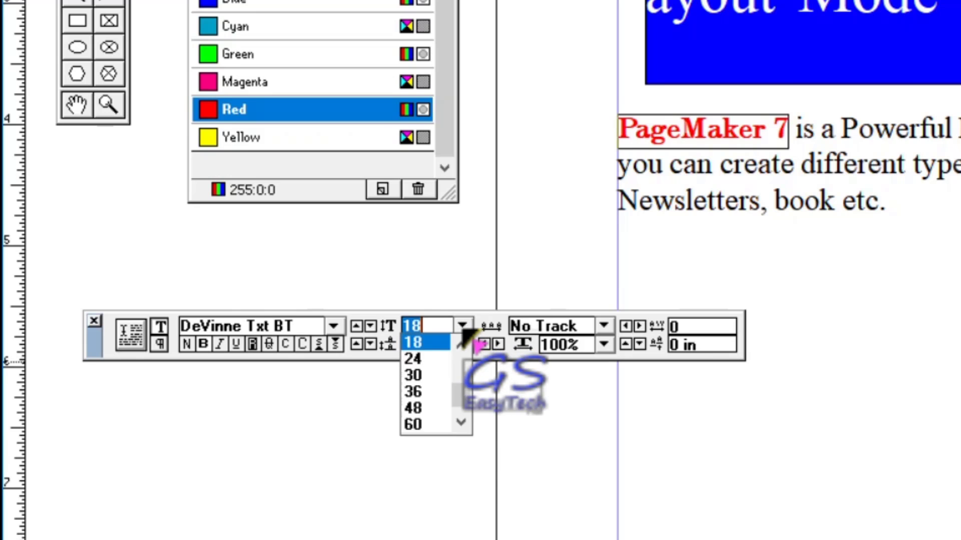
{"action": "left_click", "coordinate": [462, 423]}
{"action": "left_click_drag", "start_coordinate": [461, 423], "coordinate": [462, 398]}
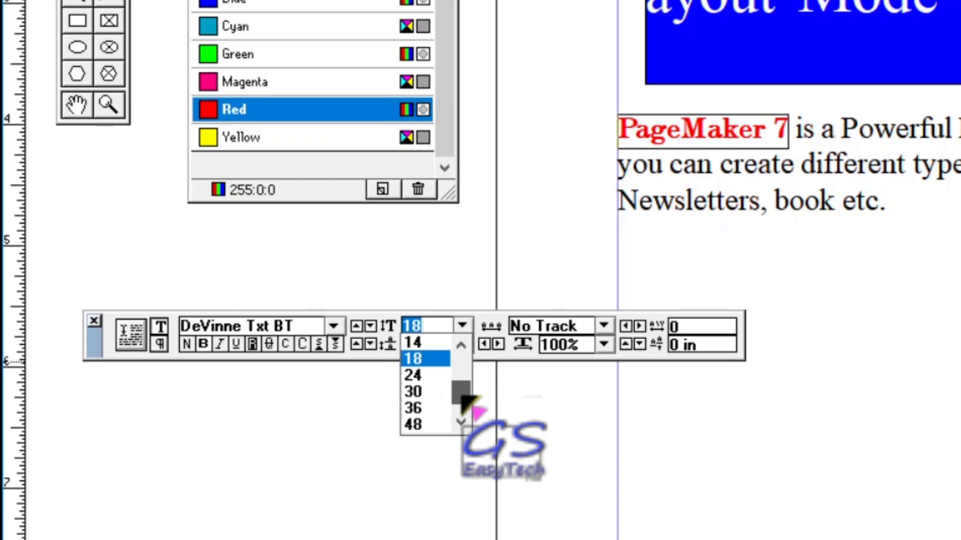
{"action": "left_click", "coordinate": [415, 377]}
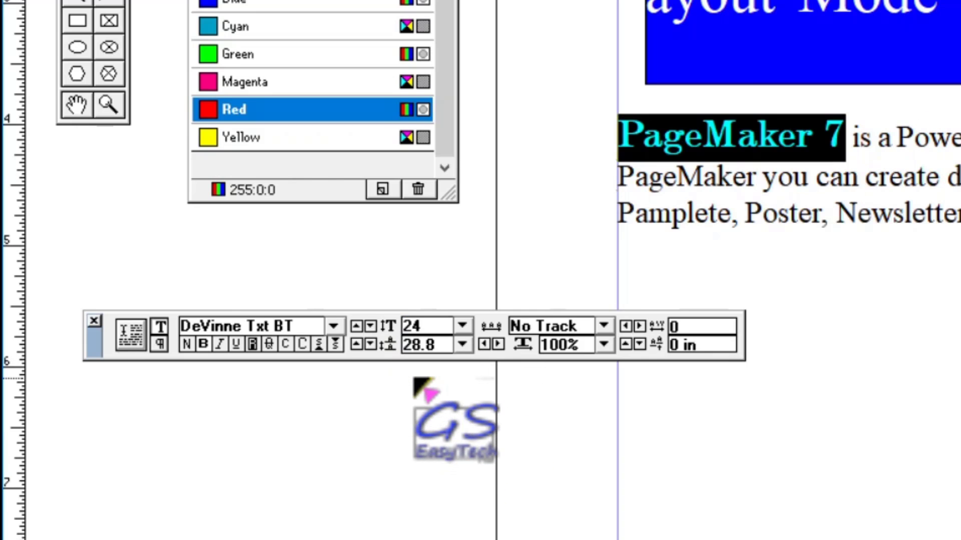
Step: Set the font size of the selected words "PageMaker 7" to the custom value 24.5
{"action": "left_click", "coordinate": [464, 326]}
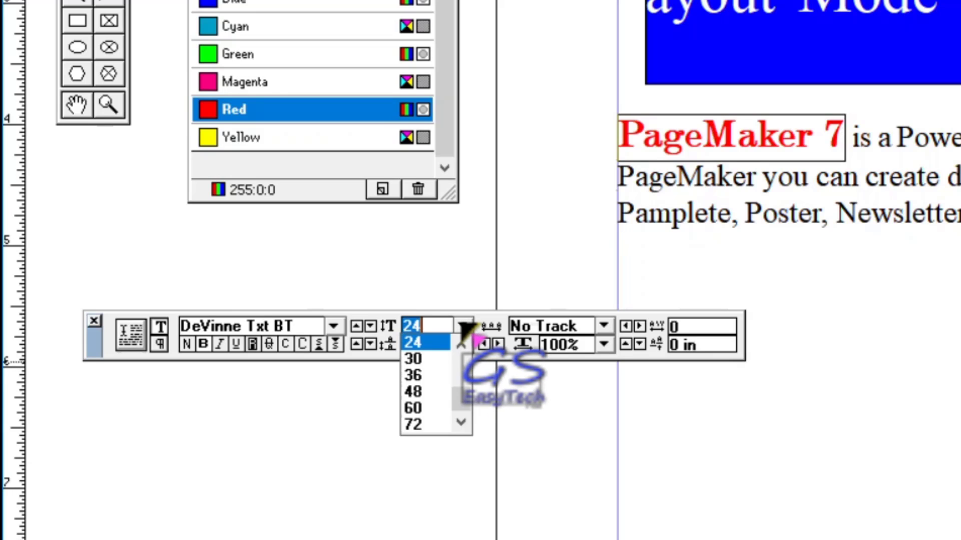
{"action": "left_click", "coordinate": [461, 325]}
{"action": "left_click", "coordinate": [441, 330]}
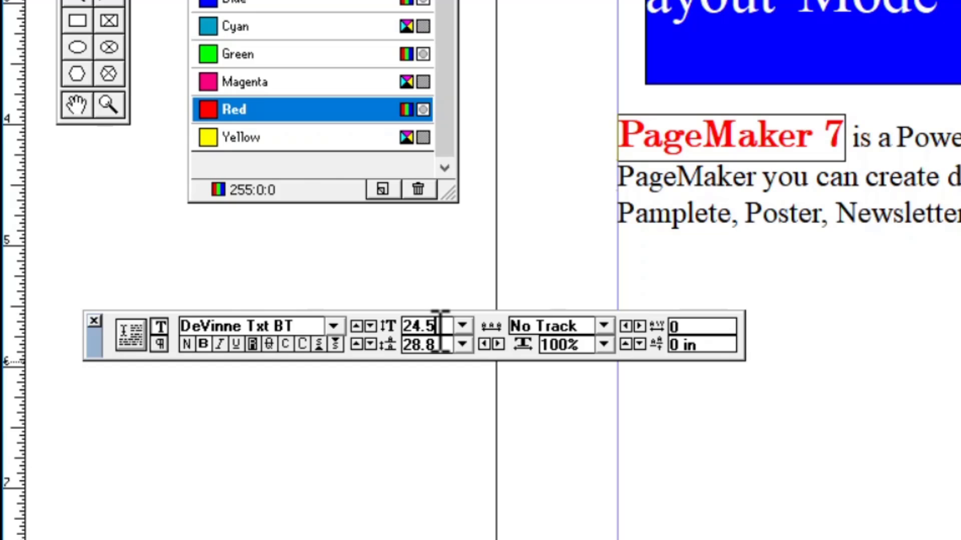
{"action": "key", "text": "Return"}
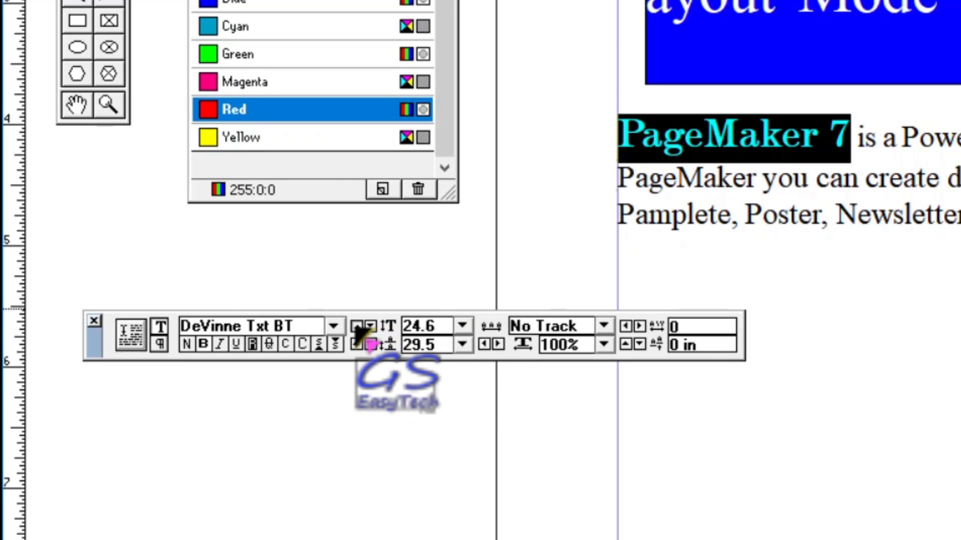
Step: Nudge the font size of "PageMaker 7" up in small increments to 25.2 and back down to 25, and deselect the words
{"action": "left_click", "coordinate": [356, 326]}
{"action": "left_click", "coordinate": [356, 326]}
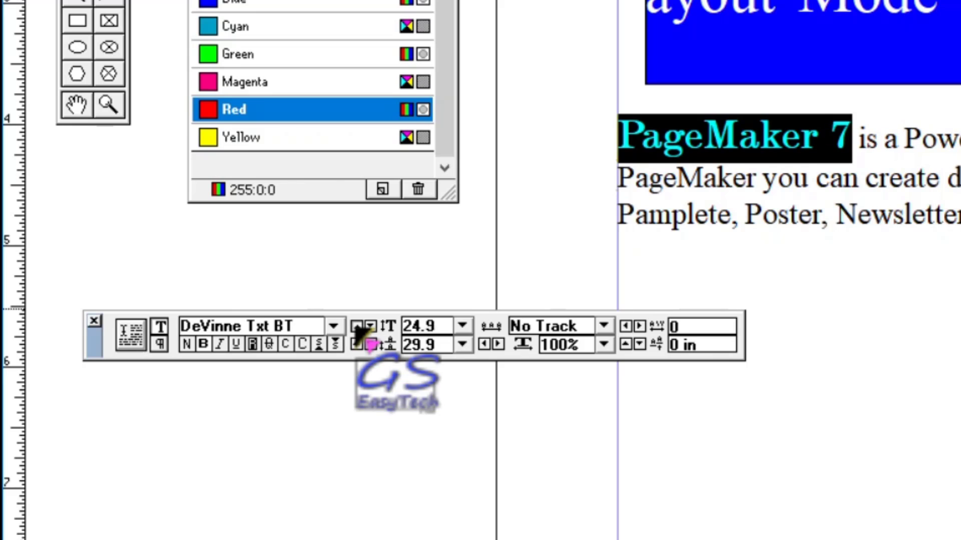
{"action": "left_click", "coordinate": [357, 326]}
{"action": "left_click", "coordinate": [357, 326]}
{"action": "left_click", "coordinate": [356, 326]}
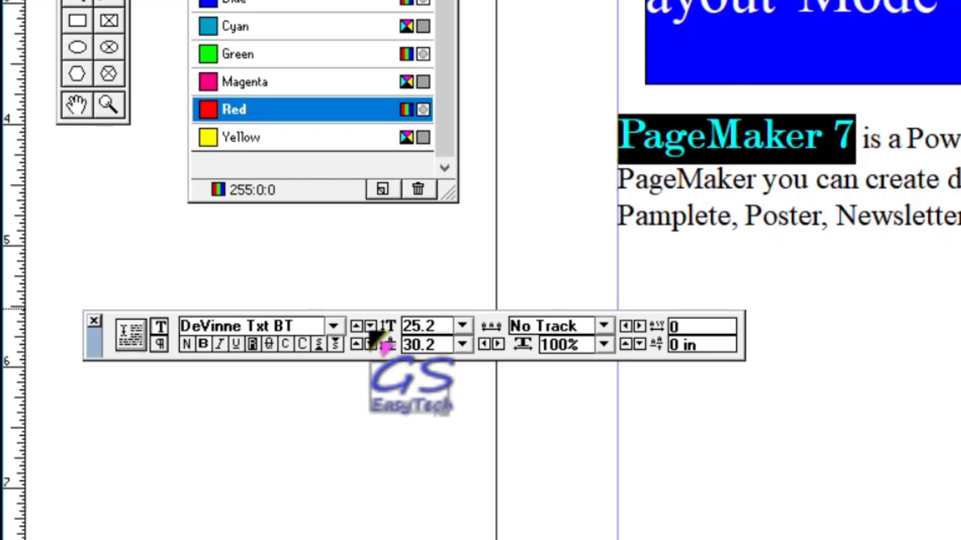
{"action": "left_click", "coordinate": [371, 326]}
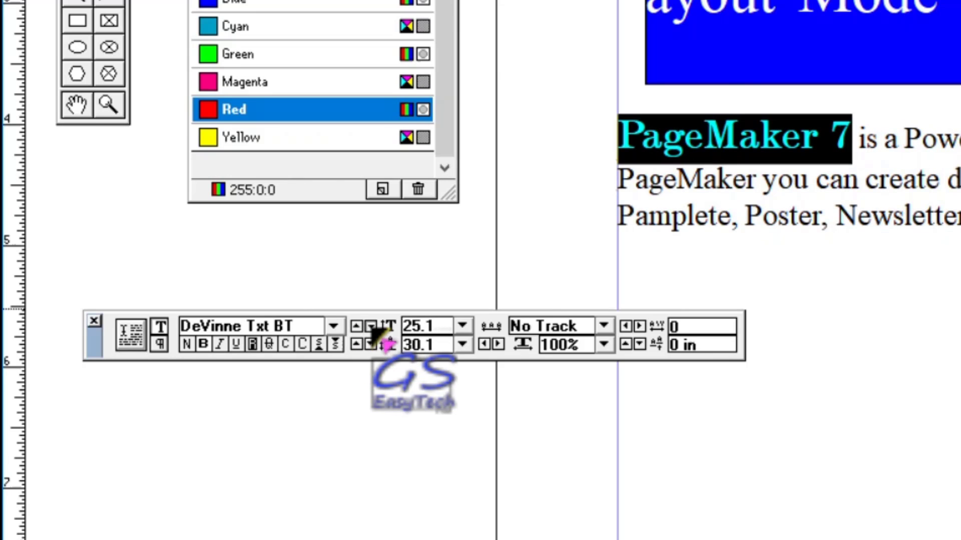
{"action": "left_click", "coordinate": [370, 326]}
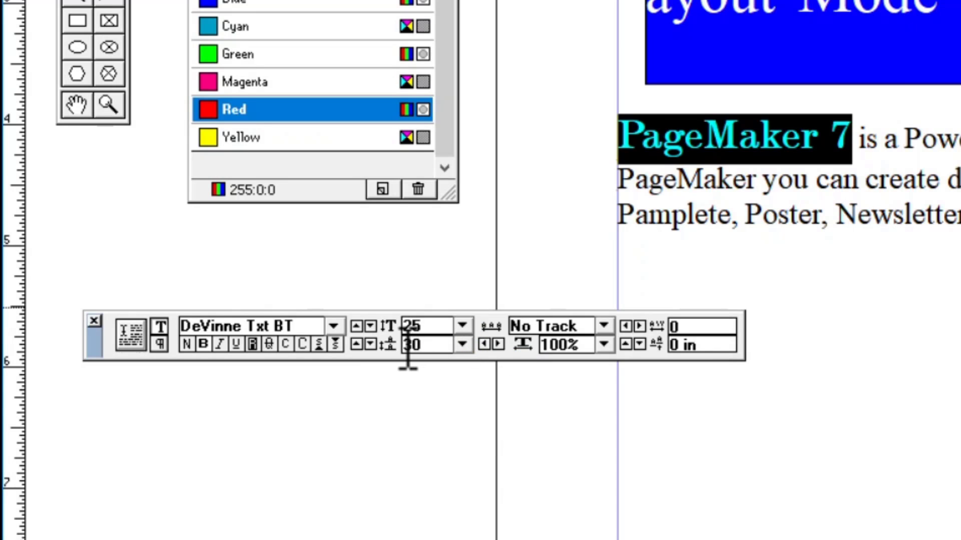
{"action": "left_click", "coordinate": [760, 177]}
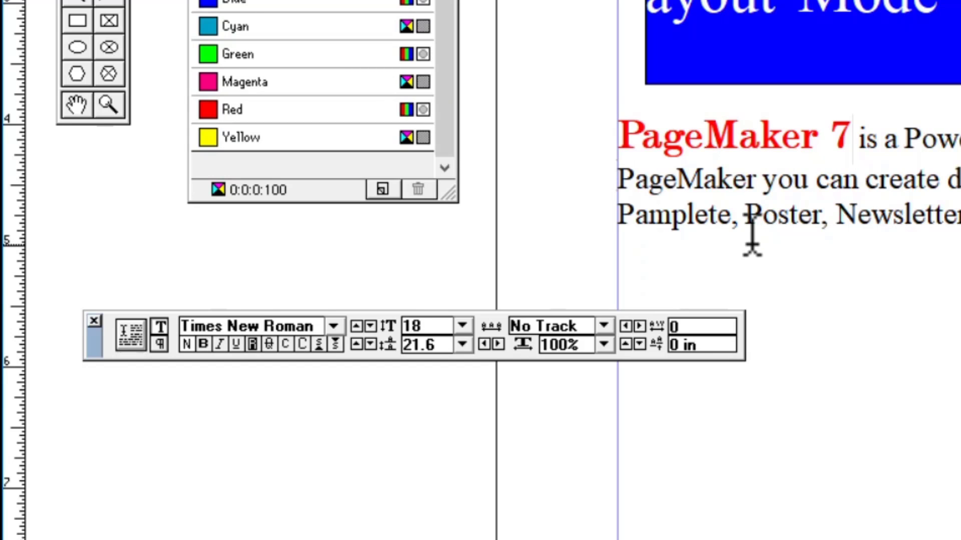
Step: Select the whole body paragraph starting with "PageMaker 7" and set its font to Courier New TUR
{"action": "left_click_drag", "start_coordinate": [620, 133], "coordinate": [960, 220]}
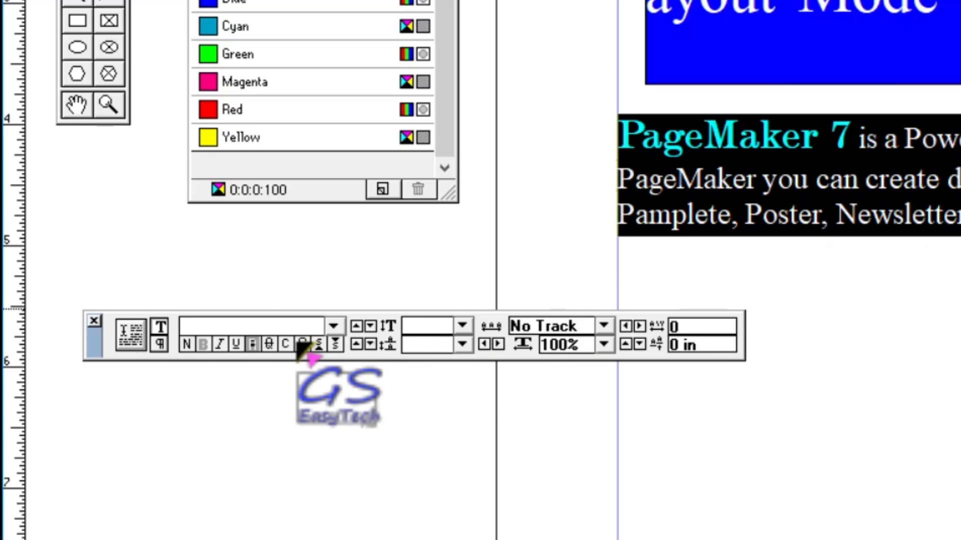
{"action": "left_click", "coordinate": [333, 326]}
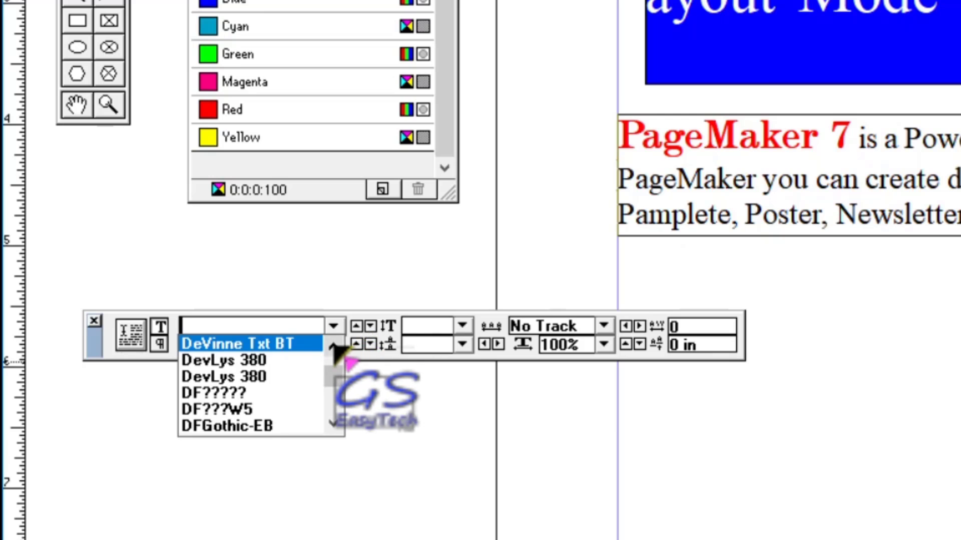
{"action": "scroll", "coordinate": [336, 365], "scroll_direction": "up", "scroll_amount": 2}
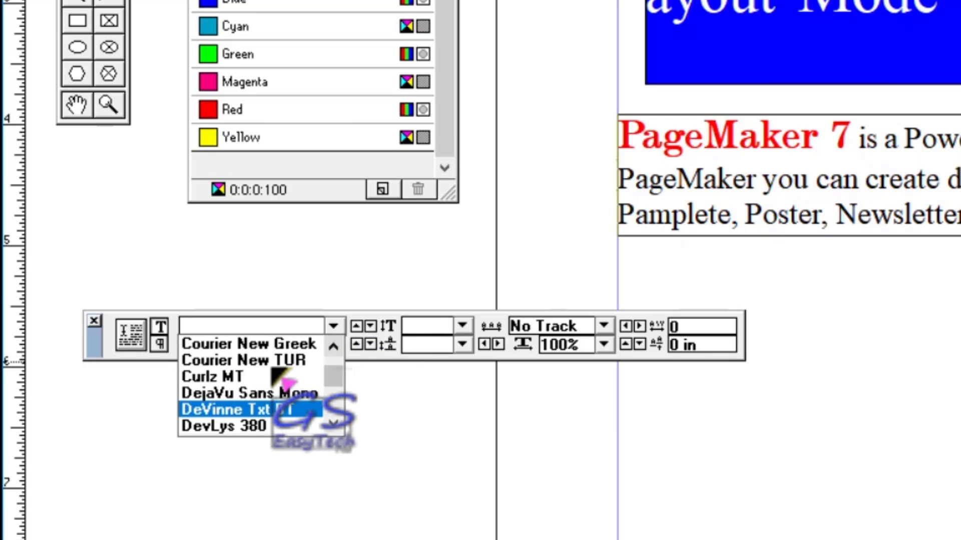
{"action": "left_click", "coordinate": [240, 360]}
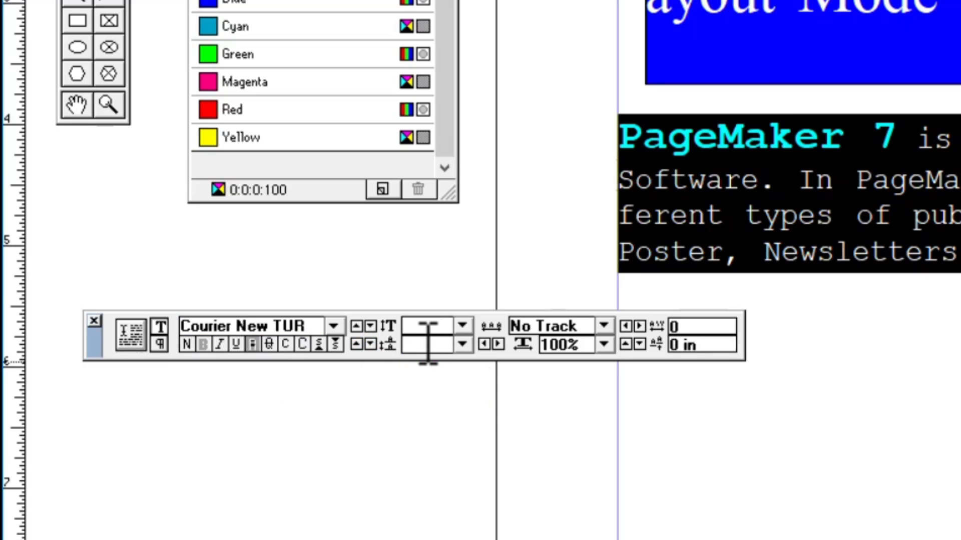
Step: Set the font size of the selected body paragraph to 14
{"action": "left_click", "coordinate": [462, 325]}
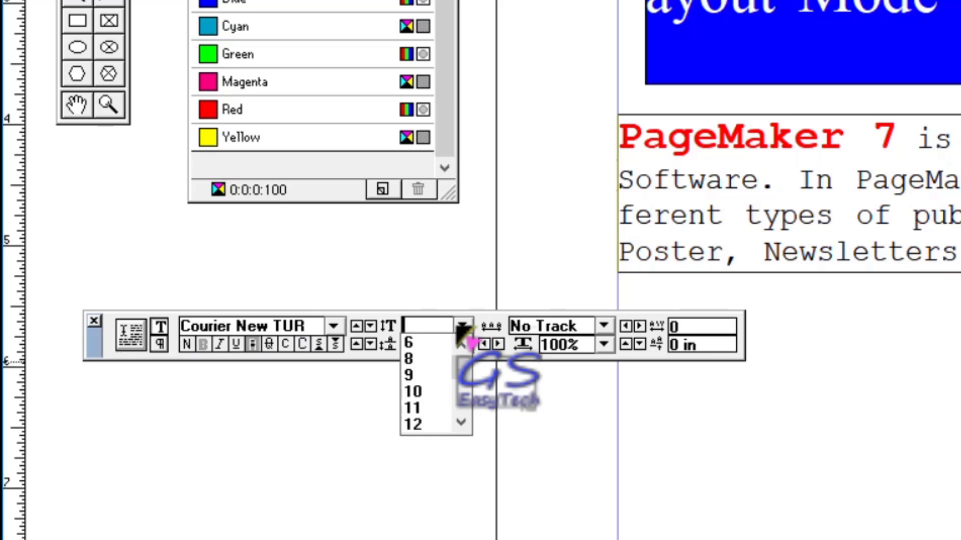
{"action": "left_click", "coordinate": [461, 422]}
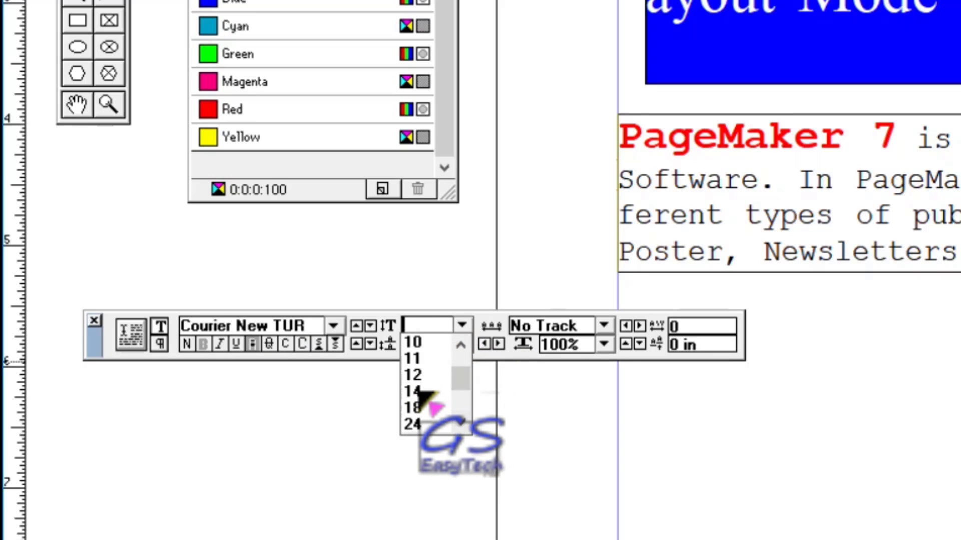
{"action": "left_click", "coordinate": [416, 365]}
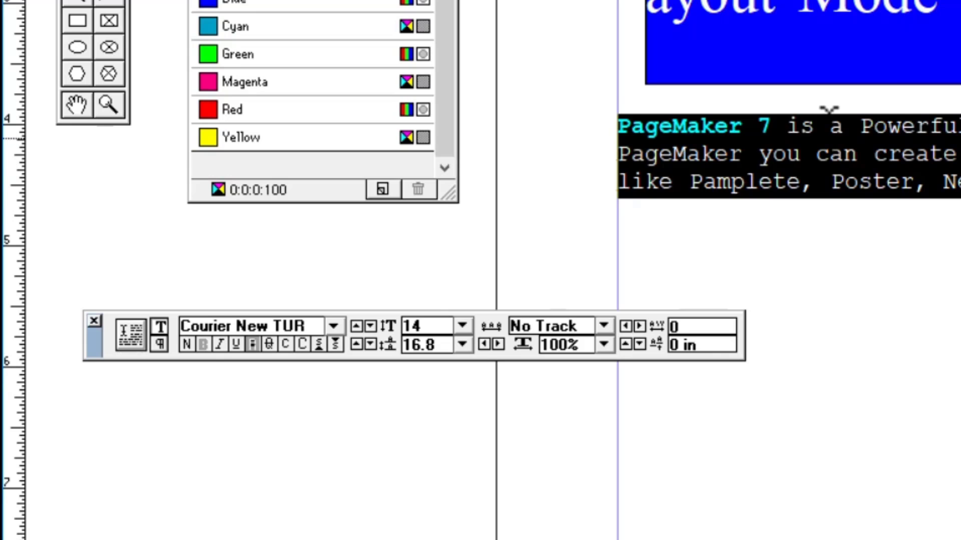
Step: Set the leading of the selected body paragraph to the preset value 21
{"action": "left_click", "coordinate": [462, 344]}
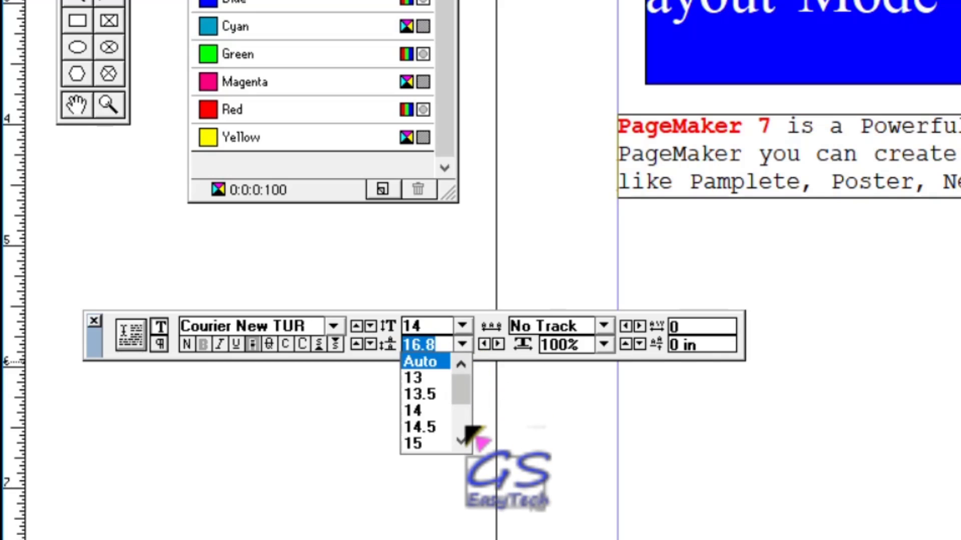
{"action": "left_click", "coordinate": [461, 441]}
{"action": "left_click", "coordinate": [461, 441]}
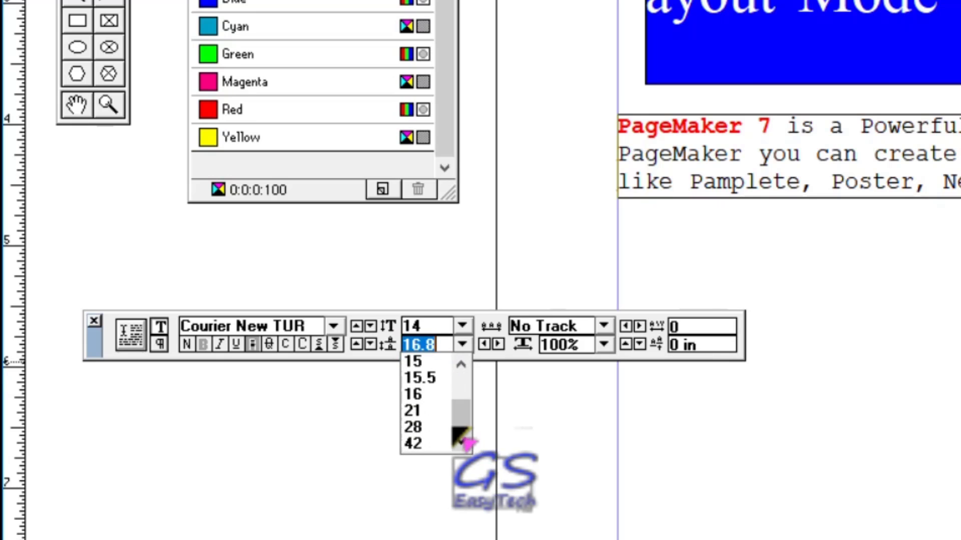
{"action": "left_click", "coordinate": [414, 410]}
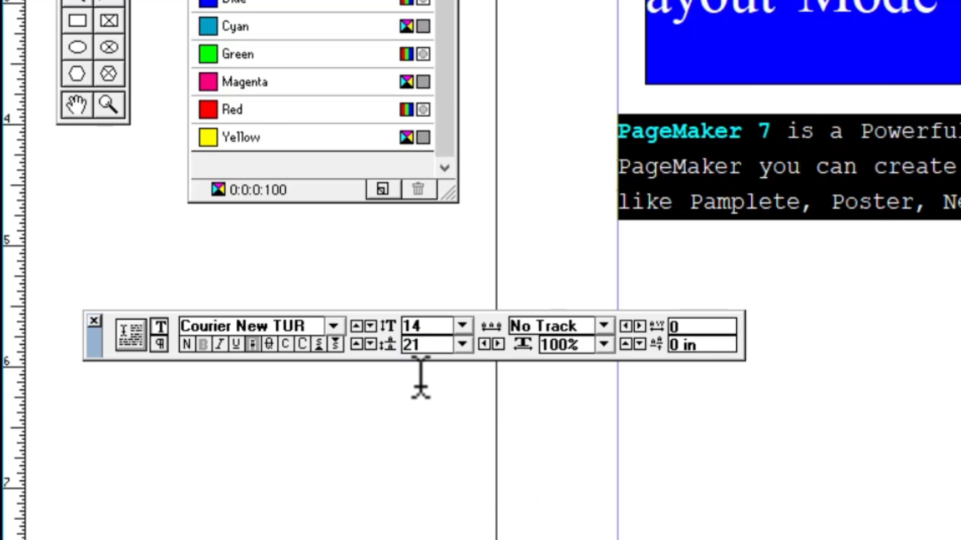
Step: Set the leading of the selected body paragraph to the custom value 36
{"action": "left_click", "coordinate": [437, 346]}
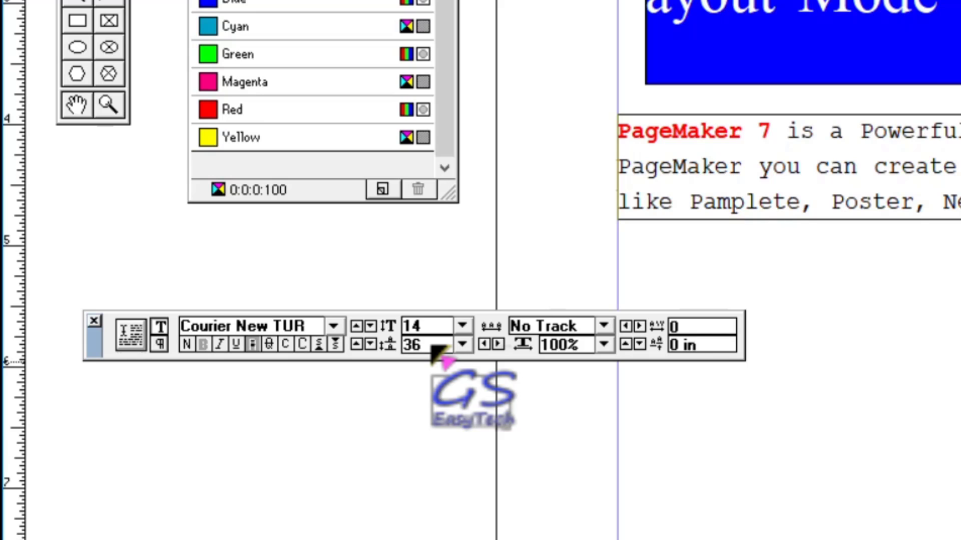
{"action": "type", "text": "36"}
{"action": "key", "text": "Return"}
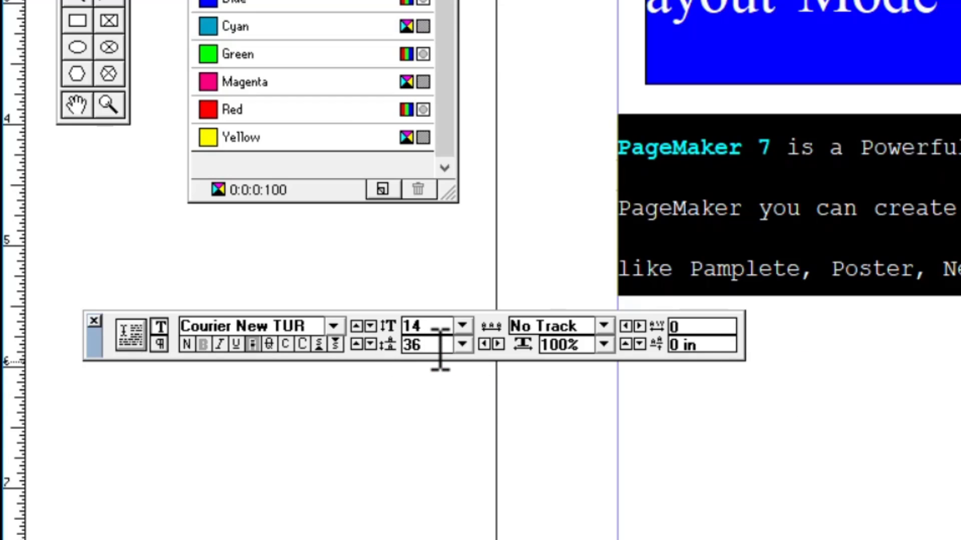
Step: Increase the body paragraph's leading in small increments to 36.7 and deselect the text
{"action": "left_click", "coordinate": [357, 344]}
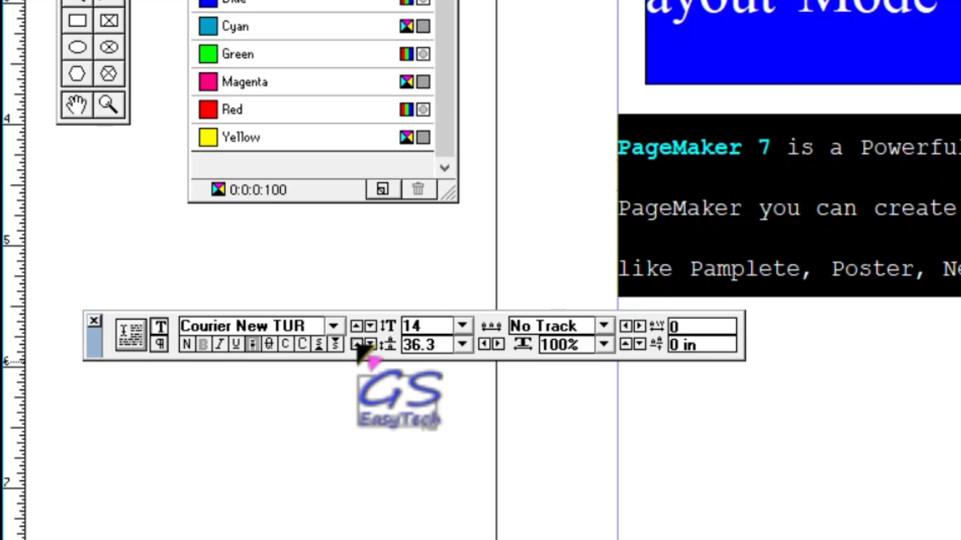
{"action": "left_click", "coordinate": [356, 344]}
{"action": "left_click", "coordinate": [356, 344]}
{"action": "left_click", "coordinate": [357, 344]}
{"action": "left_click", "coordinate": [356, 344]}
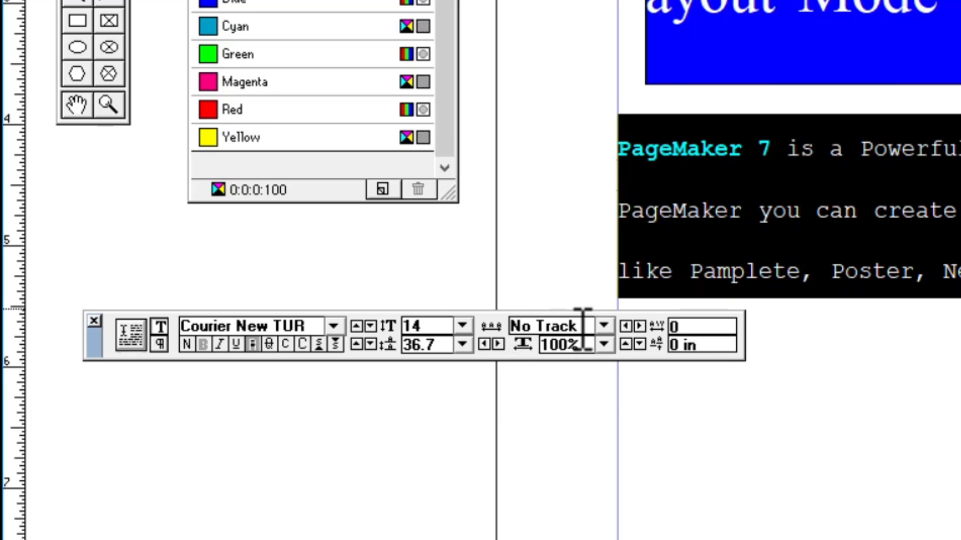
{"action": "left_click", "coordinate": [887, 205]}
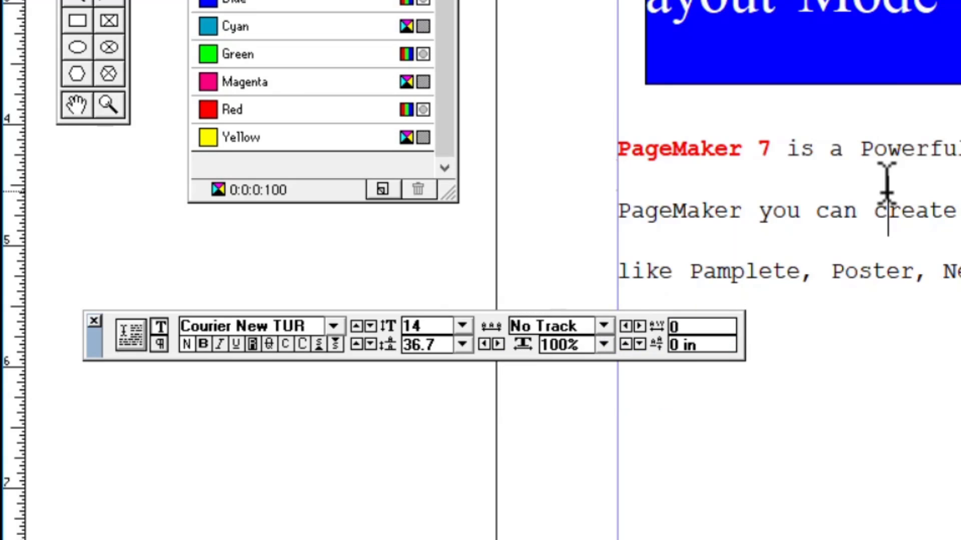
Step: Select the first line of the body paragraph, set its tracking to Very Tight and deselect it
{"action": "left_click_drag", "start_coordinate": [618, 146], "coordinate": [958, 145]}
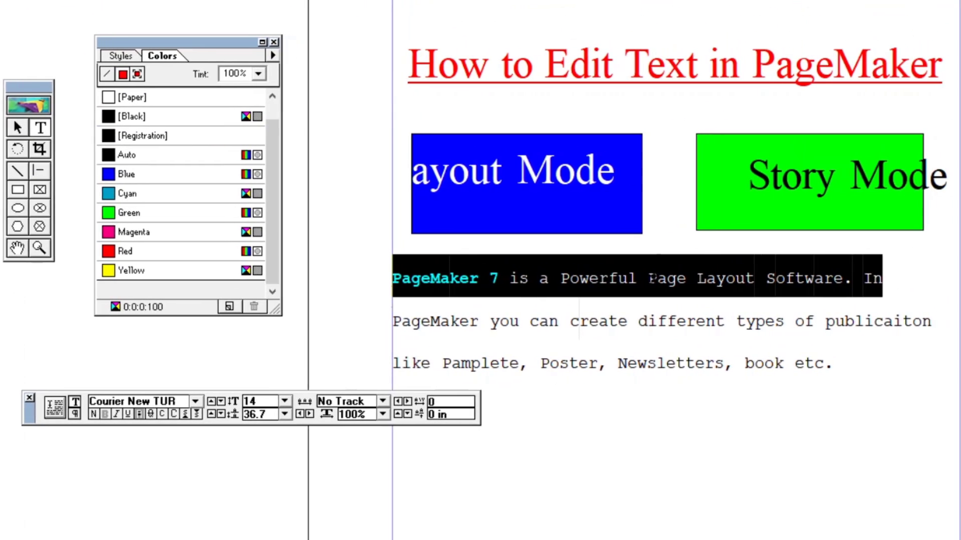
{"action": "left_click", "coordinate": [382, 401]}
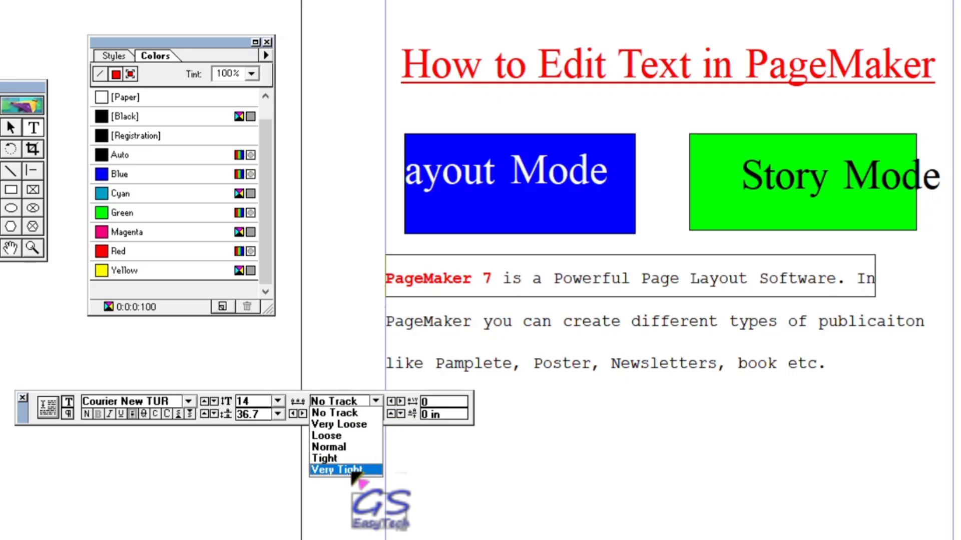
{"action": "left_click", "coordinate": [353, 471]}
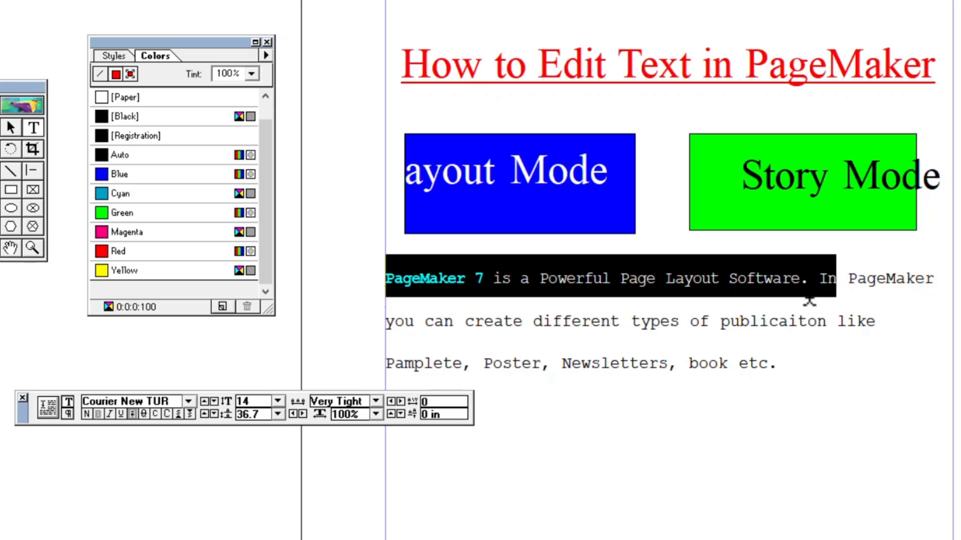
{"action": "left_click", "coordinate": [857, 278]}
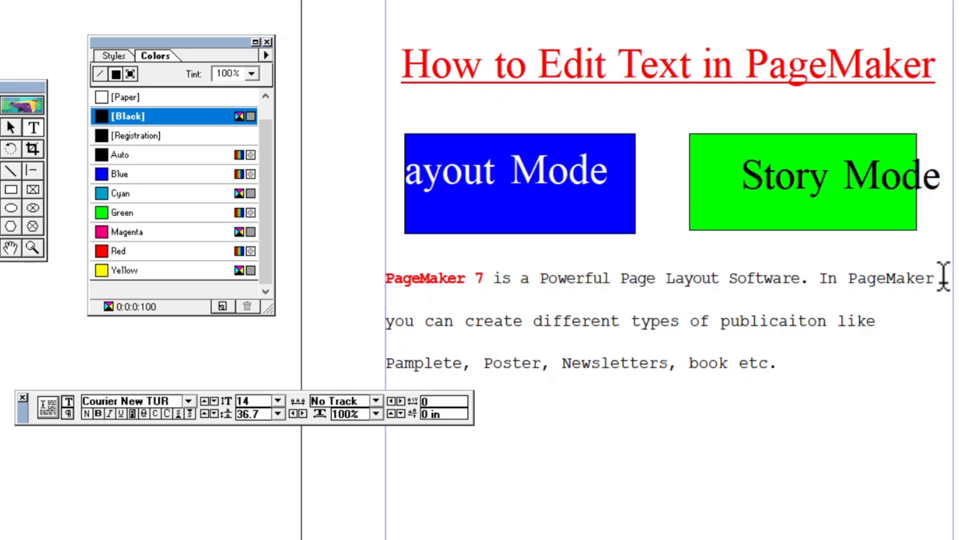
Step: Select the whole body paragraph, set its tracking to Very Loose and deselect it
{"action": "left_click_drag", "start_coordinate": [801, 371], "coordinate": [365, 252]}
{"action": "left_click", "coordinate": [376, 401]}
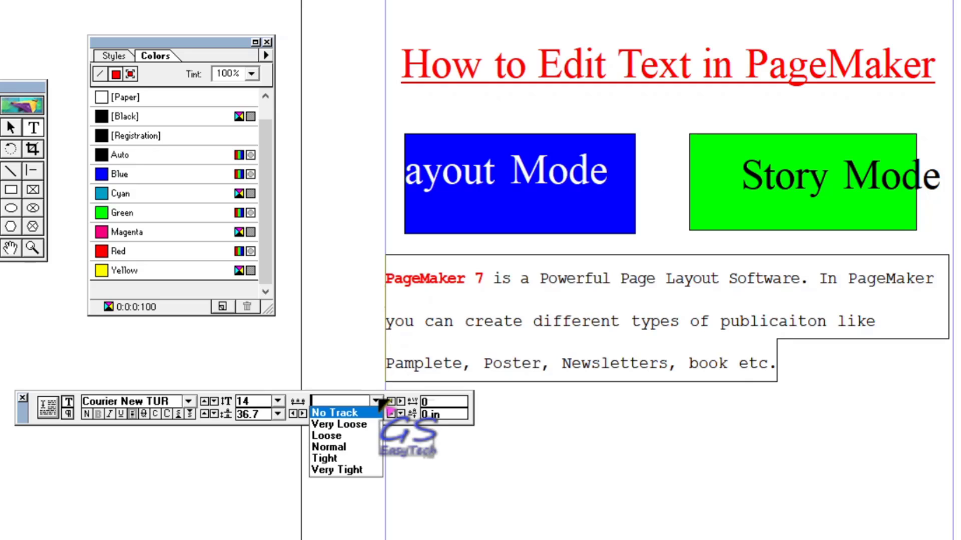
{"action": "left_click", "coordinate": [352, 425]}
{"action": "left_click", "coordinate": [721, 361]}
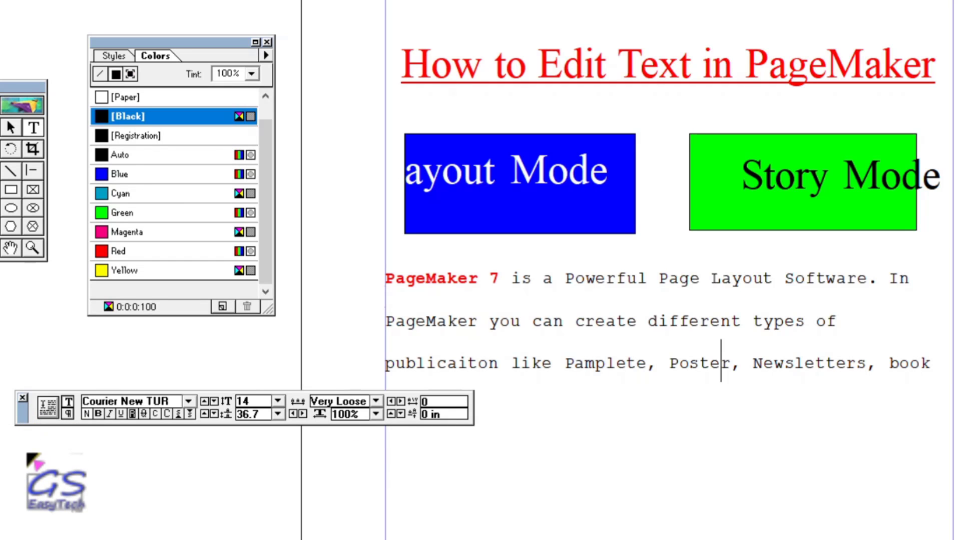
Step: Move the Control palette down clear of the text, and set the tracking of the whole body paragraph to Normal
{"action": "left_click_drag", "start_coordinate": [22, 412], "coordinate": [27, 452]}
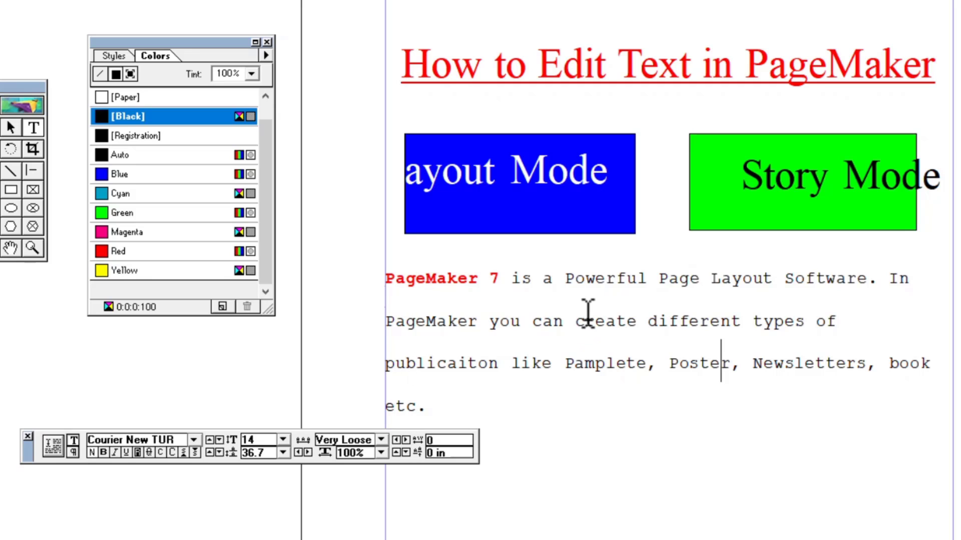
{"action": "left_click_drag", "start_coordinate": [435, 403], "coordinate": [376, 274]}
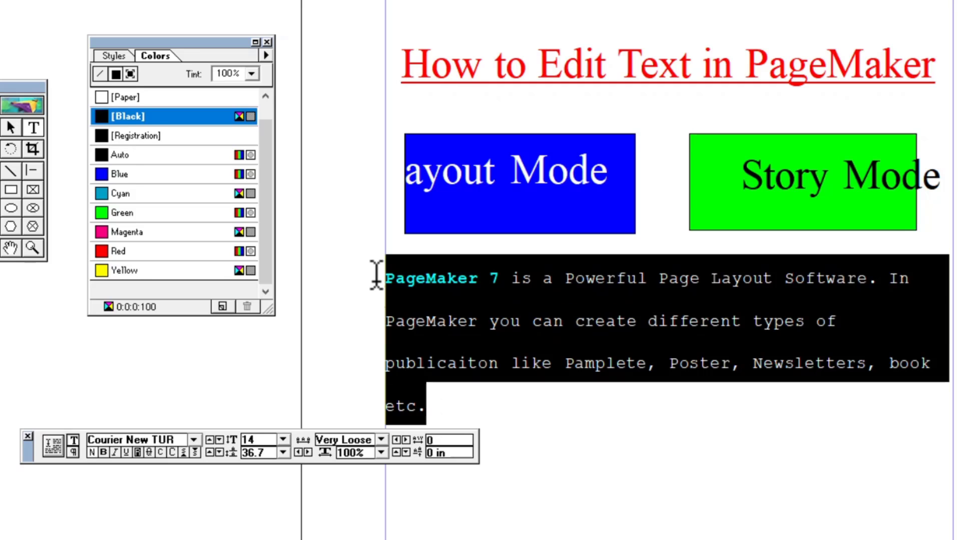
{"action": "left_click", "coordinate": [381, 440]}
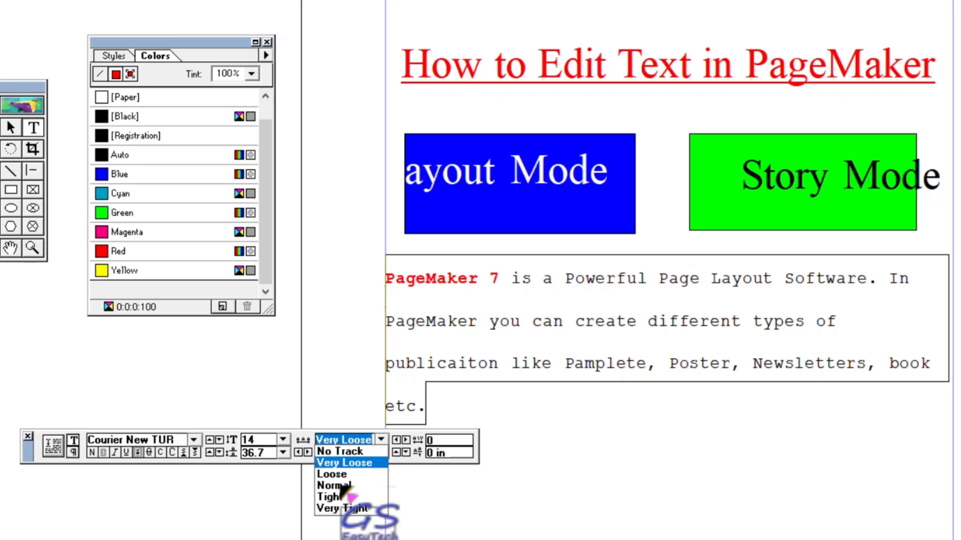
{"action": "left_click", "coordinate": [334, 485]}
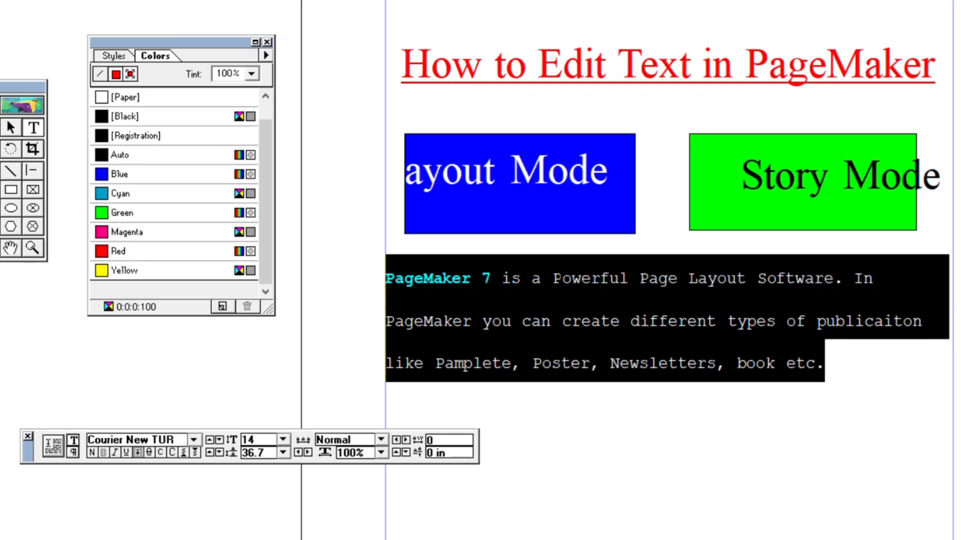
{"action": "left_click", "coordinate": [561, 278]}
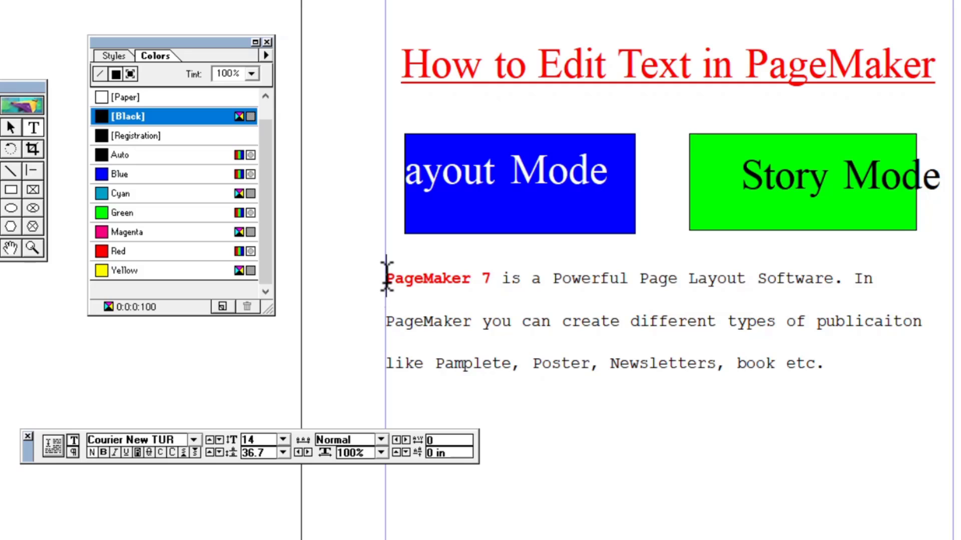
Step: Select the first line of the body paragraph, set its character width to 130% and deselect it
{"action": "left_click_drag", "start_coordinate": [386, 278], "coordinate": [891, 275]}
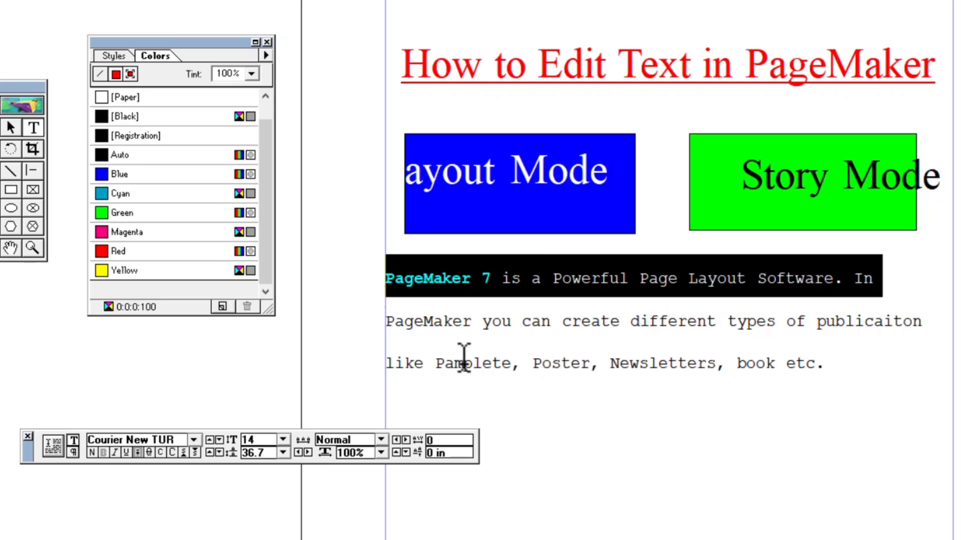
{"action": "left_click", "coordinate": [382, 453]}
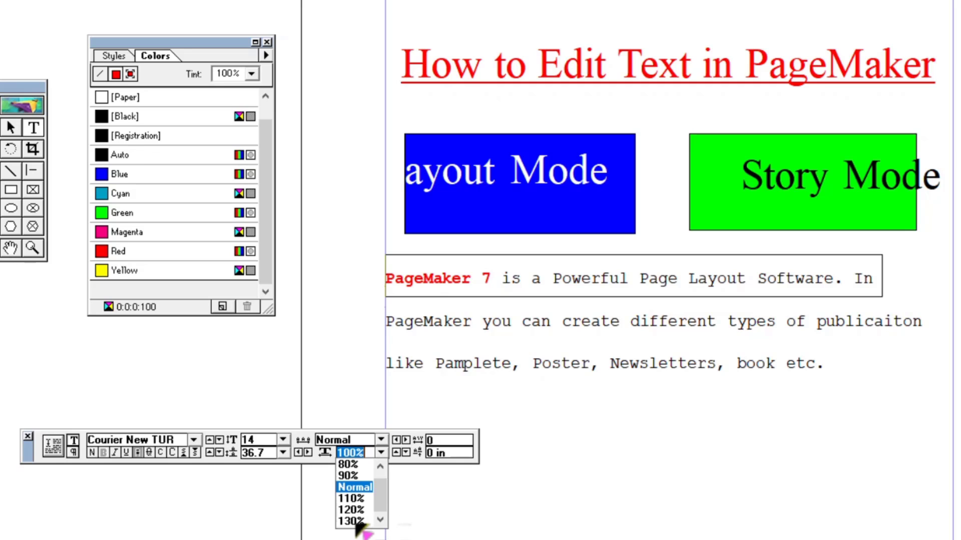
{"action": "left_click", "coordinate": [353, 521]}
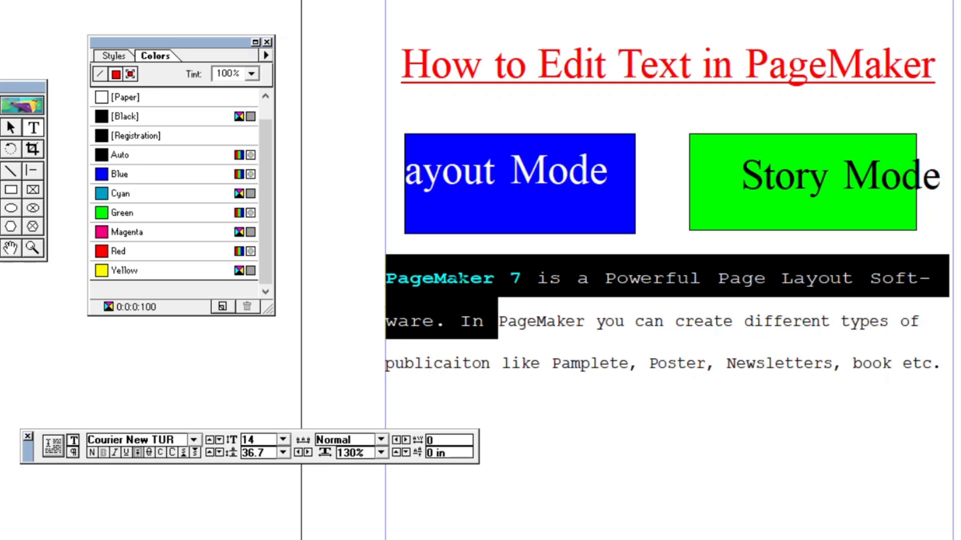
{"action": "left_click", "coordinate": [445, 276]}
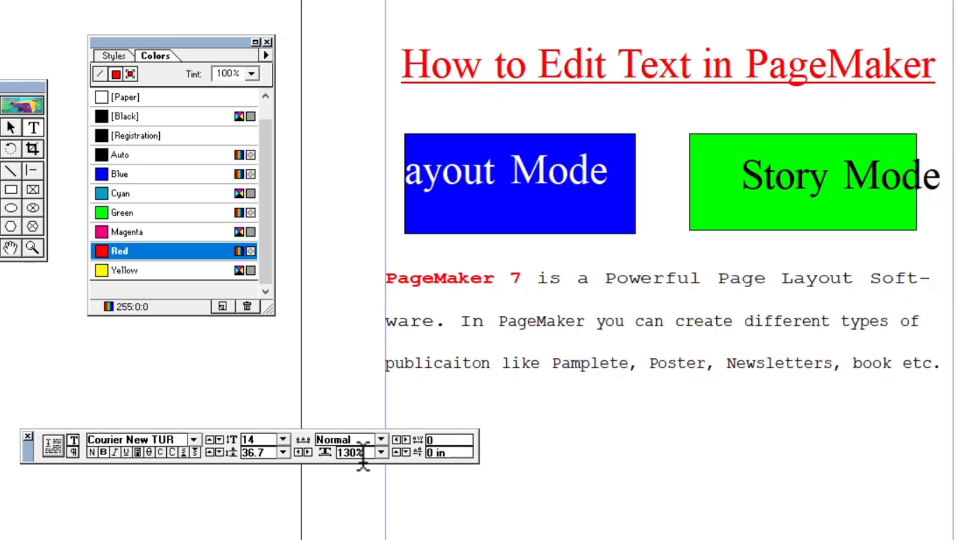
Step: Select the body paragraph's first sentence and set its character width to 140%
{"action": "left_click_drag", "start_coordinate": [445, 323], "coordinate": [381, 271]}
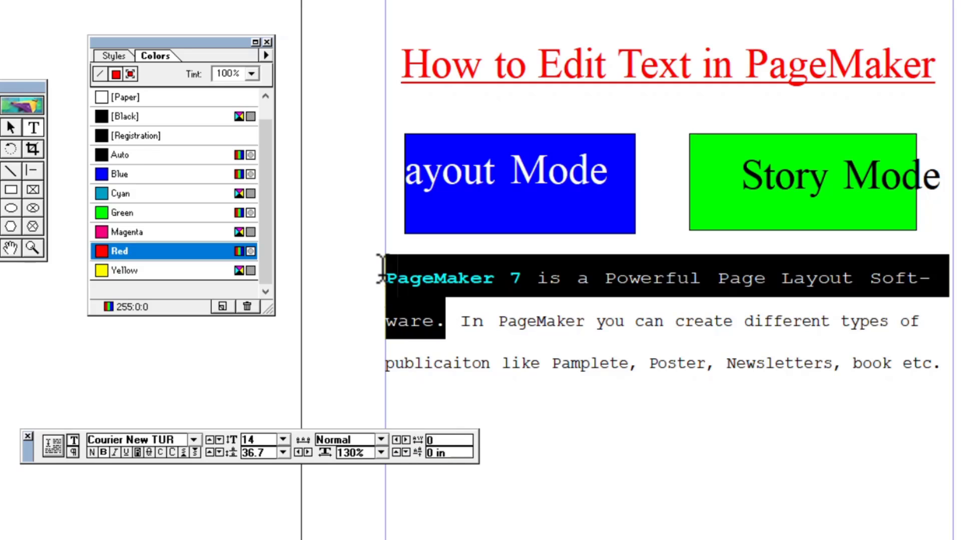
{"action": "left_click", "coordinate": [369, 453]}
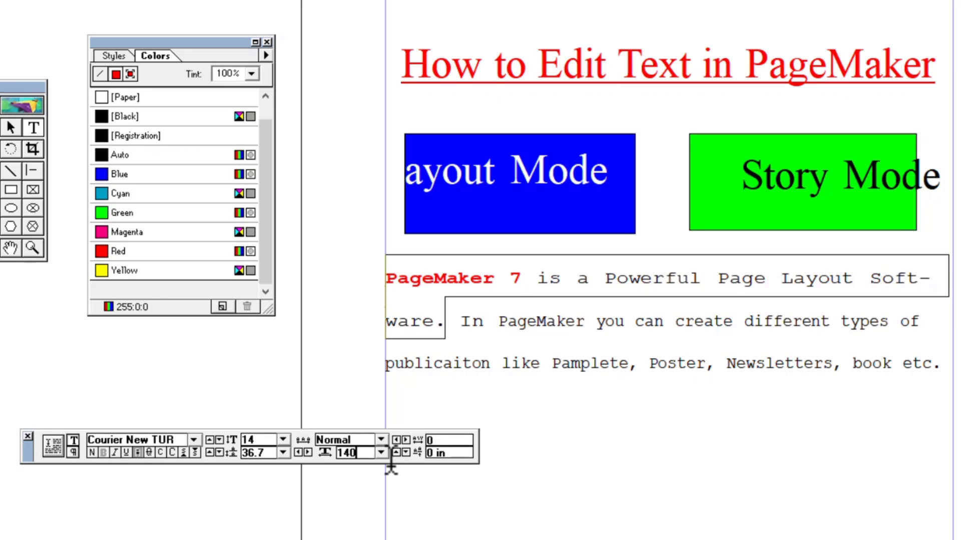
{"action": "key", "text": "Return"}
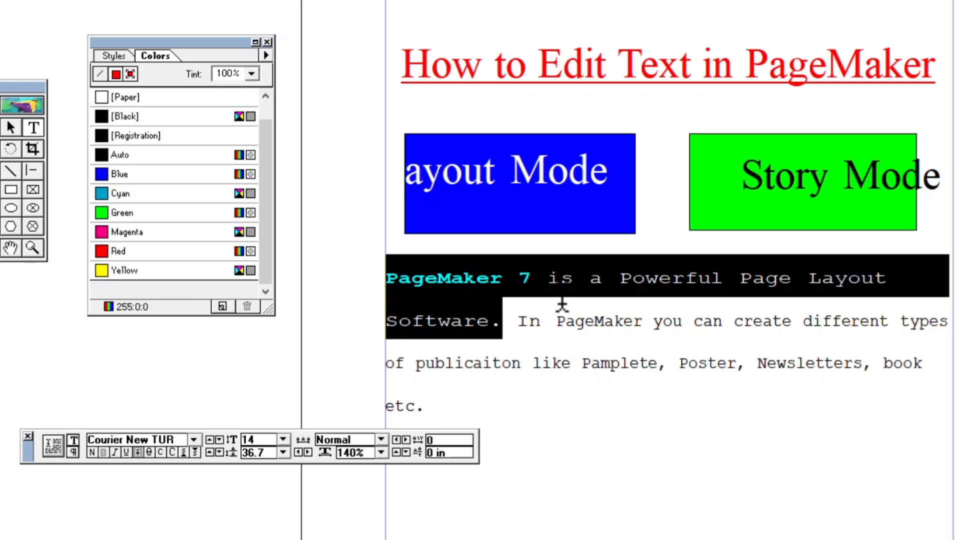
Step: Increase the first sentence's character width in small increments to 147%
{"action": "left_click", "coordinate": [308, 452]}
{"action": "left_click", "coordinate": [308, 451]}
{"action": "left_click", "coordinate": [308, 452]}
{"action": "left_click", "coordinate": [307, 452]}
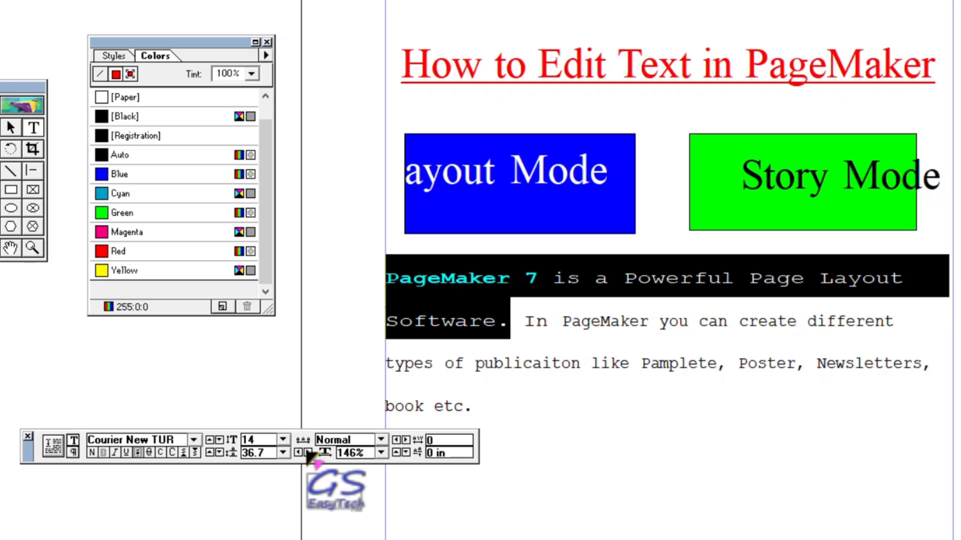
{"action": "left_click", "coordinate": [308, 452]}
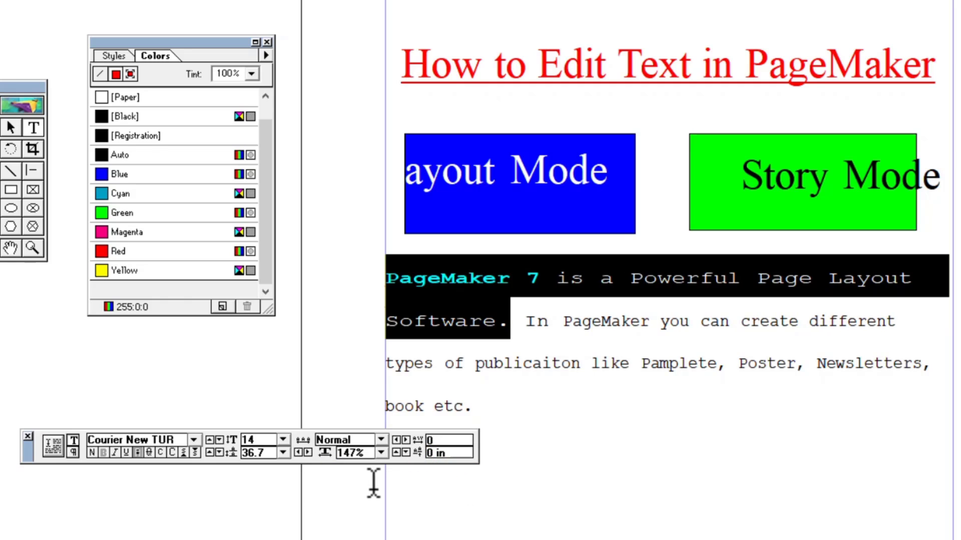
{"action": "left_click", "coordinate": [445, 440]}
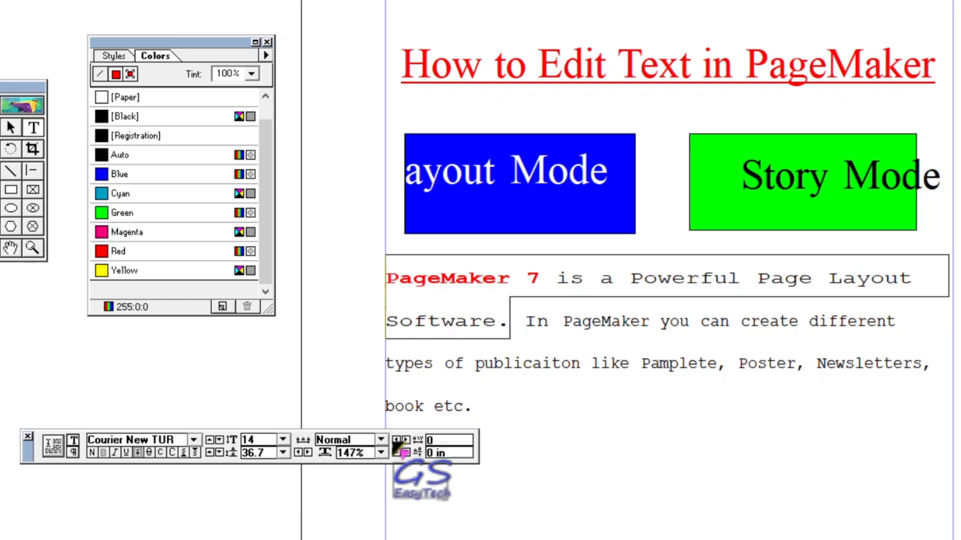
{"action": "left_click", "coordinate": [444, 441]}
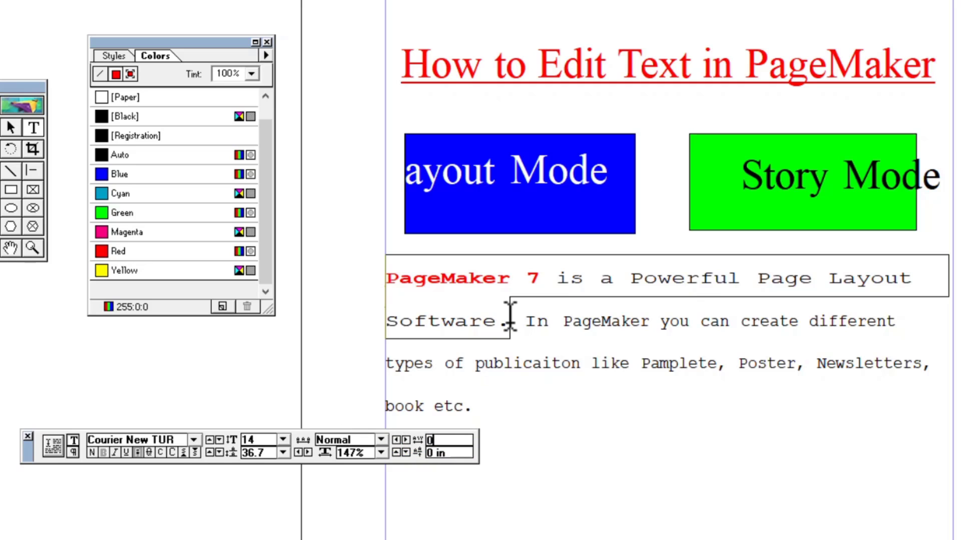
{"action": "key", "text": "Return"}
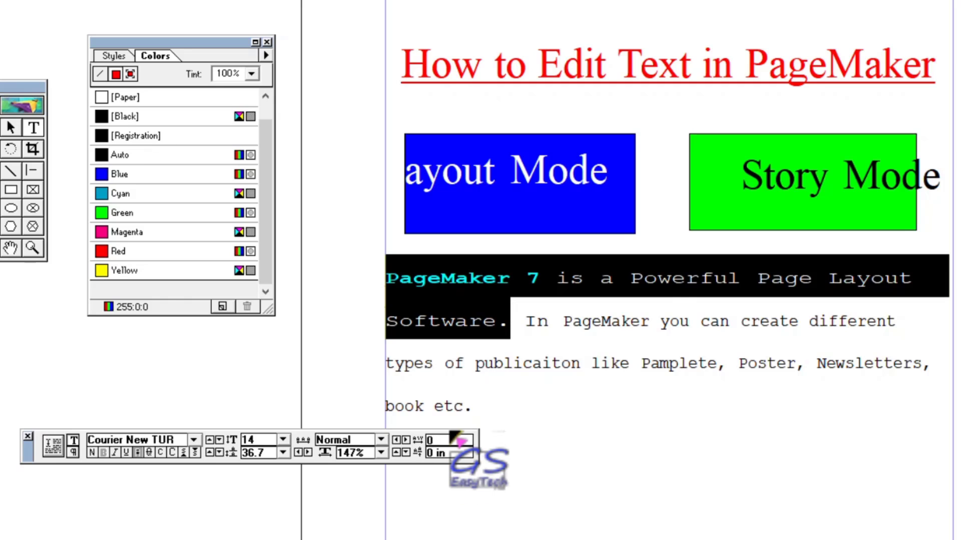
Step: Reset the first sentence's character width to Normal, and raise its kerning in small increments to 0.11 before deselecting it
{"action": "left_click", "coordinate": [382, 453]}
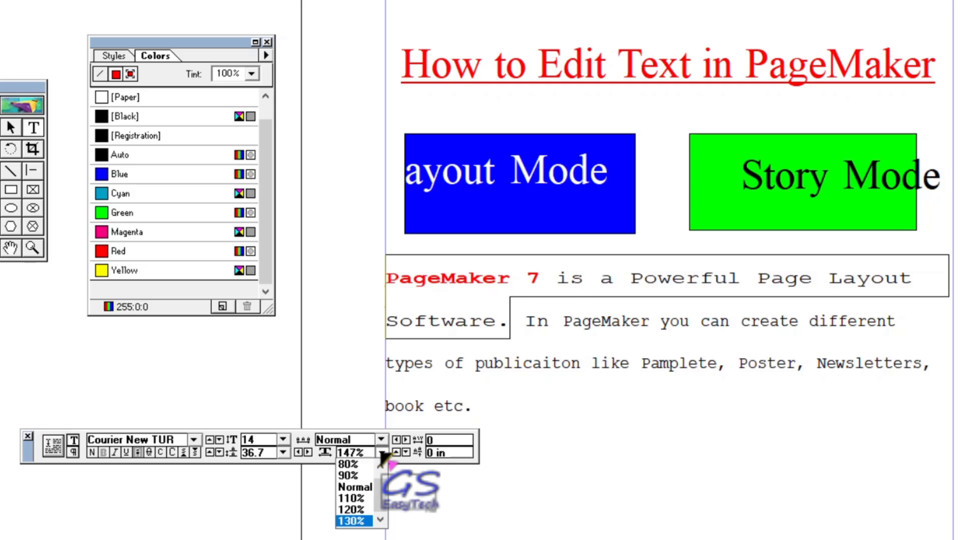
{"action": "left_click", "coordinate": [368, 487]}
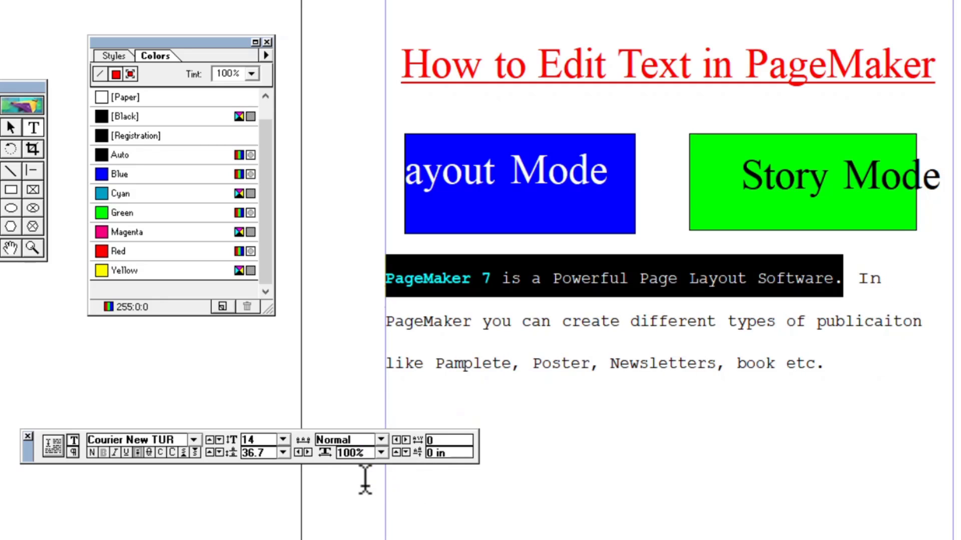
{"action": "left_click", "coordinate": [406, 440]}
{"action": "left_click", "coordinate": [407, 440]}
{"action": "left_click", "coordinate": [406, 440]}
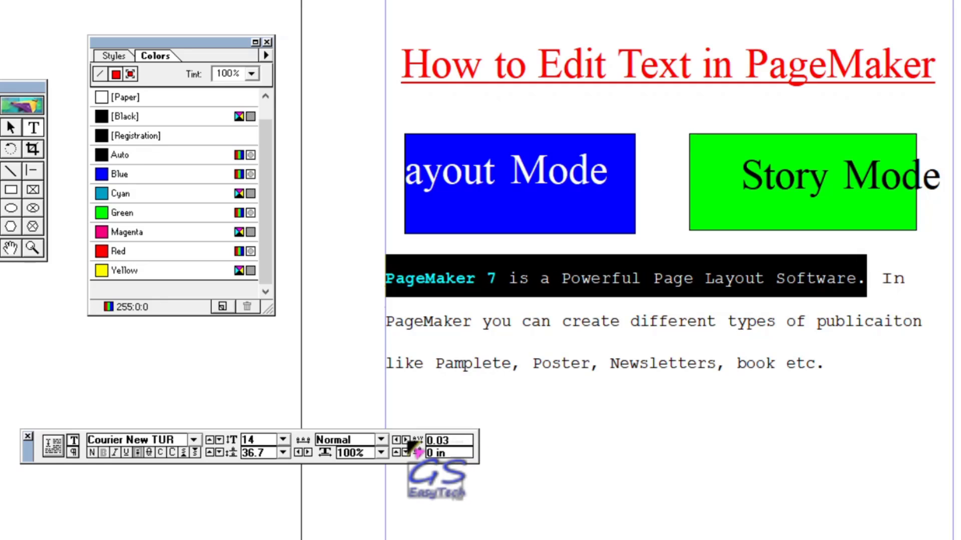
{"action": "left_click", "coordinate": [406, 440]}
{"action": "left_click", "coordinate": [406, 440]}
{"action": "left_click", "coordinate": [406, 440]}
{"action": "left_click", "coordinate": [406, 440]}
{"action": "left_click", "coordinate": [406, 439]}
{"action": "left_click", "coordinate": [406, 440]}
{"action": "left_click", "coordinate": [406, 439]}
{"action": "left_click", "coordinate": [406, 439]}
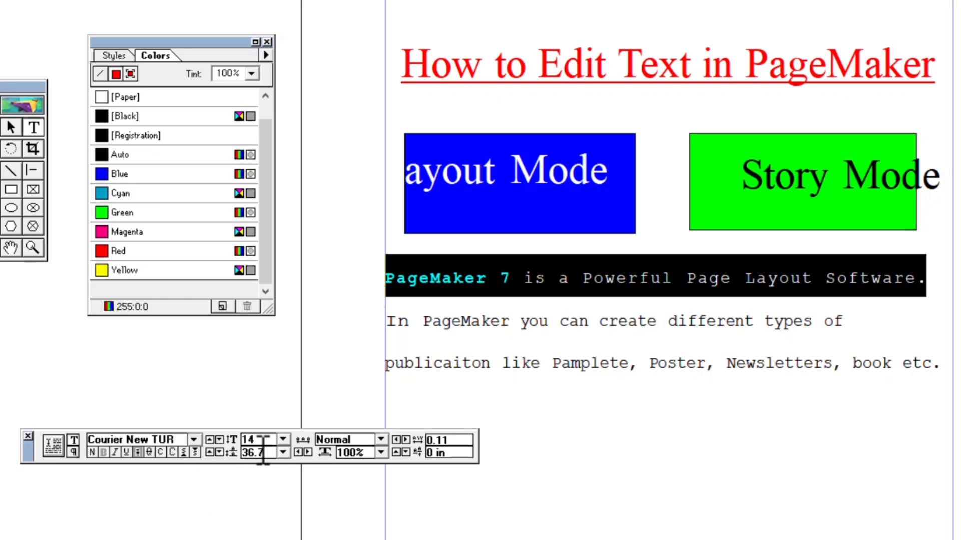
{"action": "left_click", "coordinate": [462, 456]}
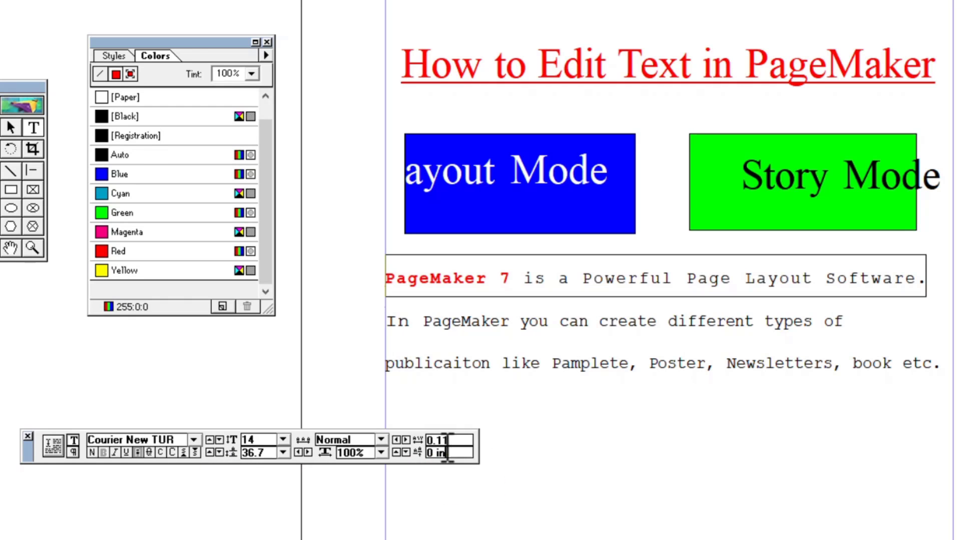
{"action": "key", "text": "Return"}
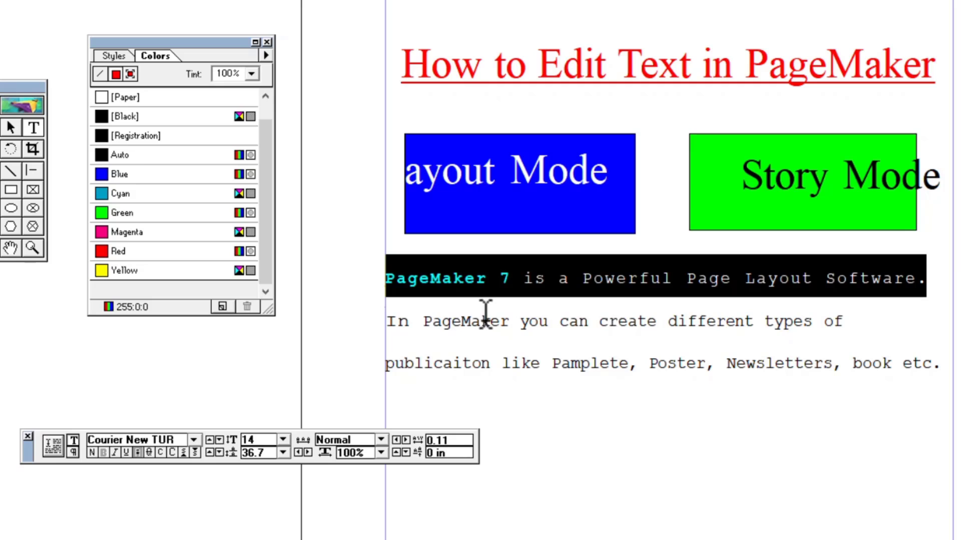
{"action": "left_click", "coordinate": [457, 300]}
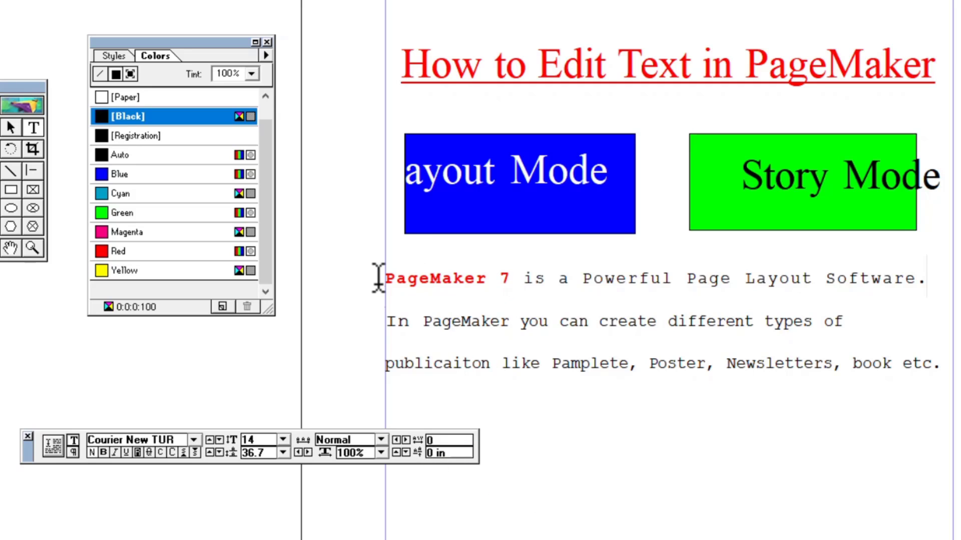
Step: Select "PageMaker 7" at the start of the body paragraph, raise its baseline shift to 0.12 in and deselect it
{"action": "left_click_drag", "start_coordinate": [511, 277], "coordinate": [384, 278]}
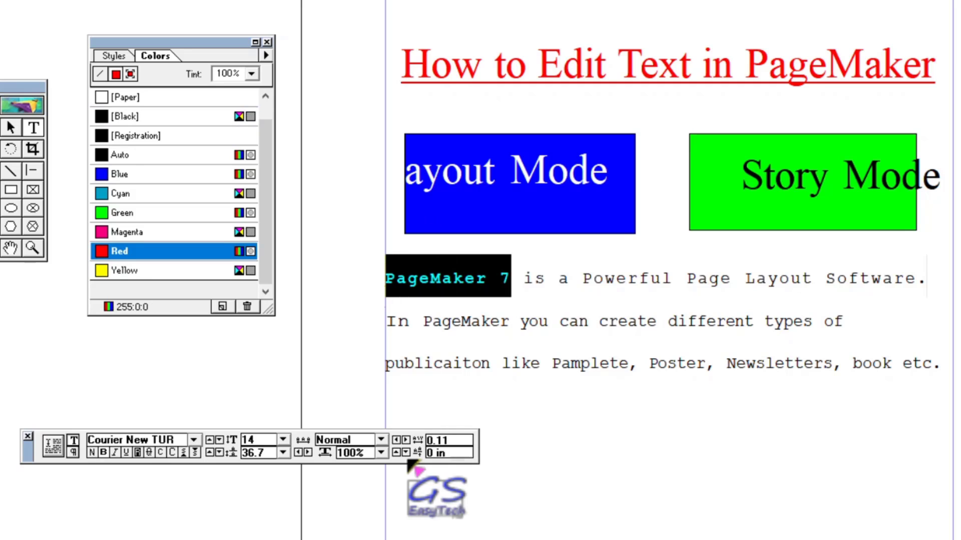
{"action": "left_click", "coordinate": [397, 452]}
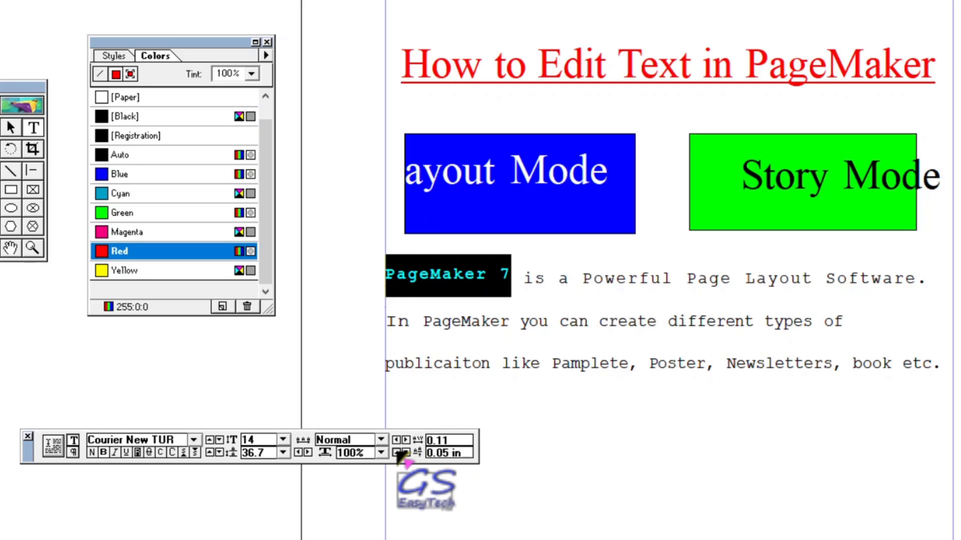
{"action": "left_click", "coordinate": [397, 453]}
{"action": "left_click", "coordinate": [397, 453]}
{"action": "left_click", "coordinate": [397, 452]}
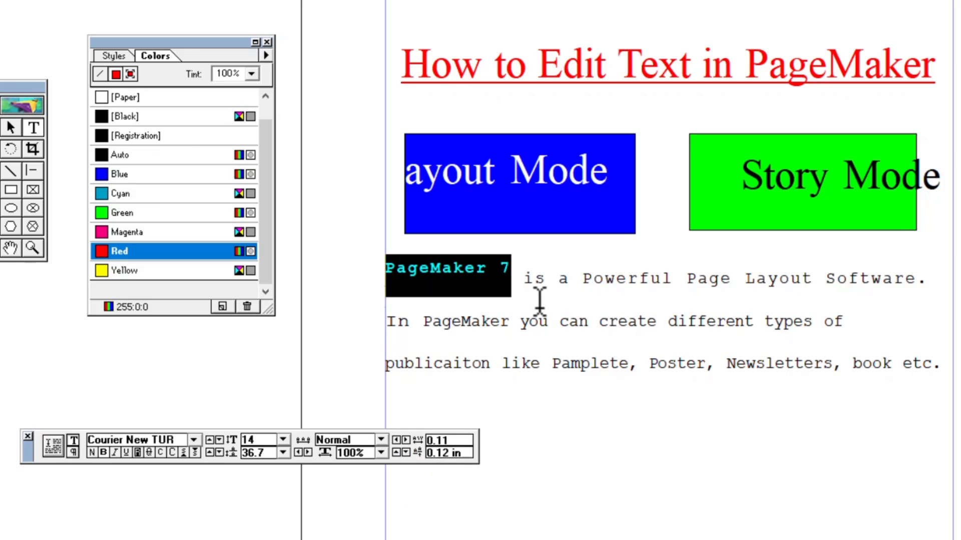
{"action": "left_click", "coordinate": [539, 320]}
{"action": "left_click_drag", "start_coordinate": [514, 278], "coordinate": [384, 278]}
{"action": "left_click", "coordinate": [119, 251]}
{"action": "left_click", "coordinate": [416, 273]}
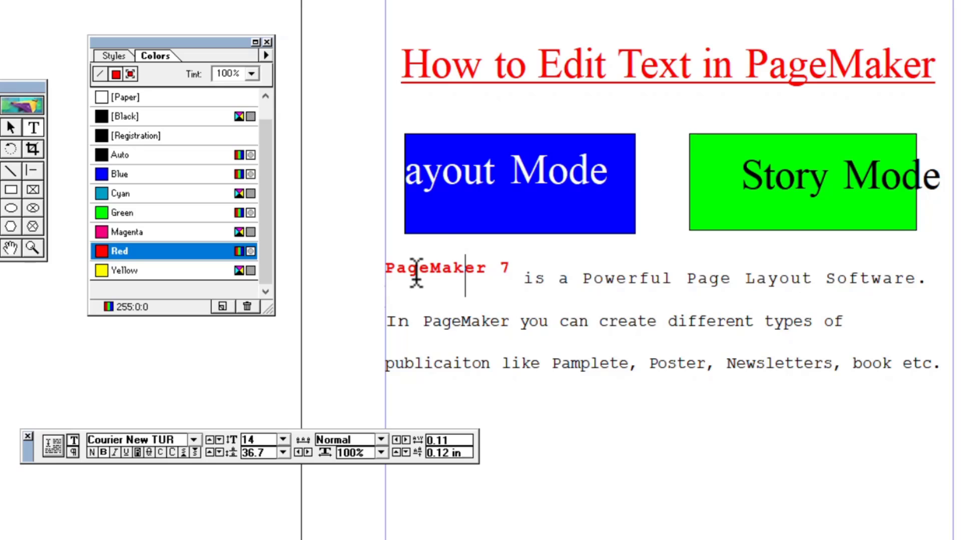
{"action": "left_click", "coordinate": [465, 276]}
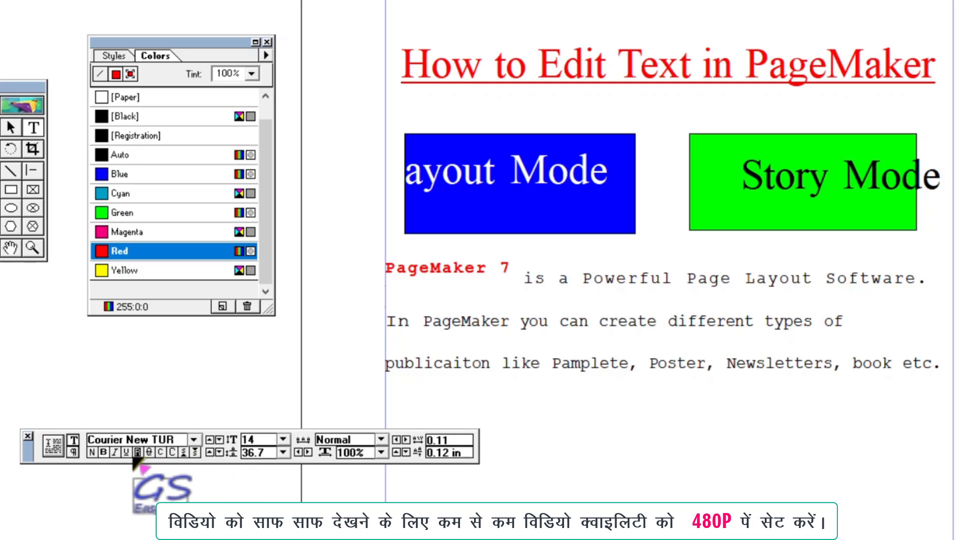
Step: Select "PageMaker 7" in the body paragraph, make it italic and remove the italic style again
{"action": "left_click", "coordinate": [569, 270]}
{"action": "left_click_drag", "start_coordinate": [513, 268], "coordinate": [383, 274]}
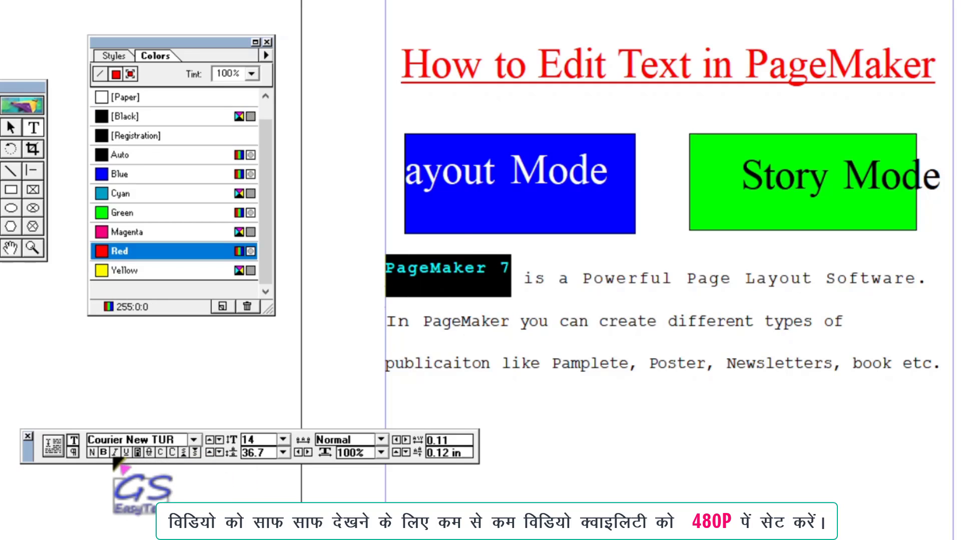
{"action": "key", "text": "ctrl+shift+i"}
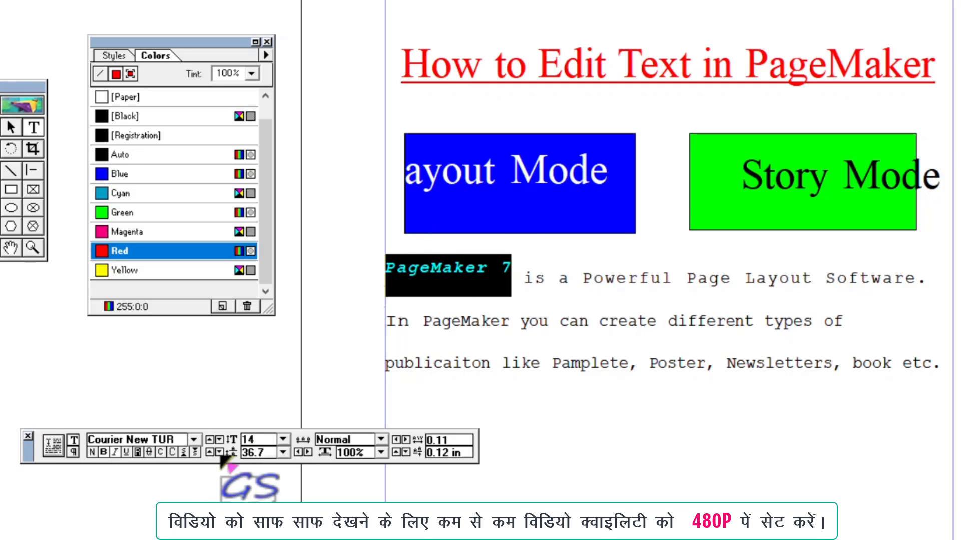
{"action": "left_click", "coordinate": [115, 452]}
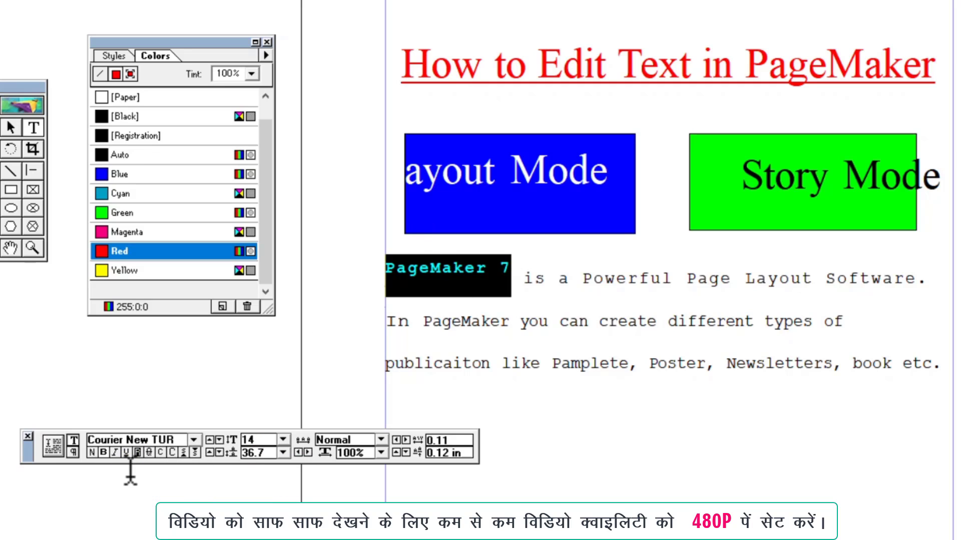
Step: Underline "PageMaker 7" and remove the underline, and apply strikethrough to it before deselecting the text
{"action": "left_click", "coordinate": [127, 452]}
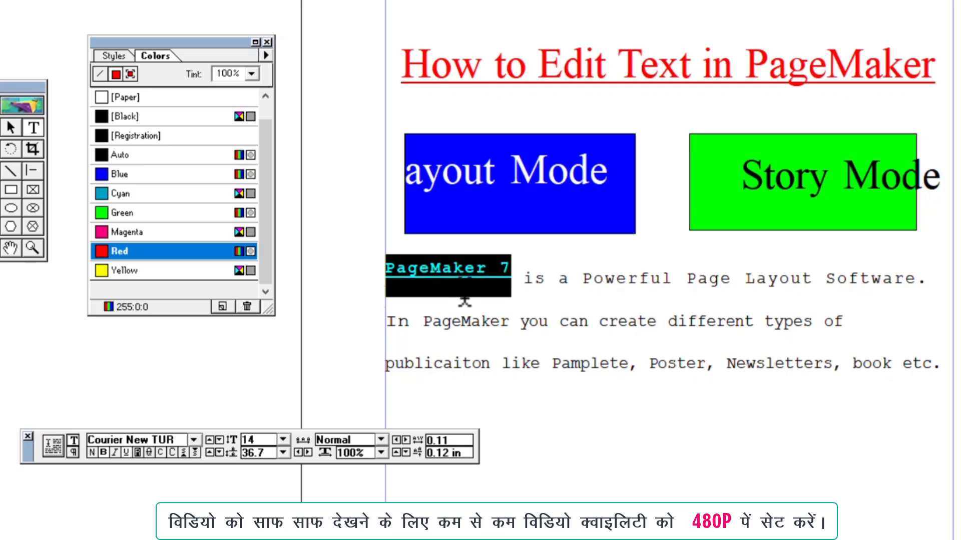
{"action": "left_click", "coordinate": [128, 455]}
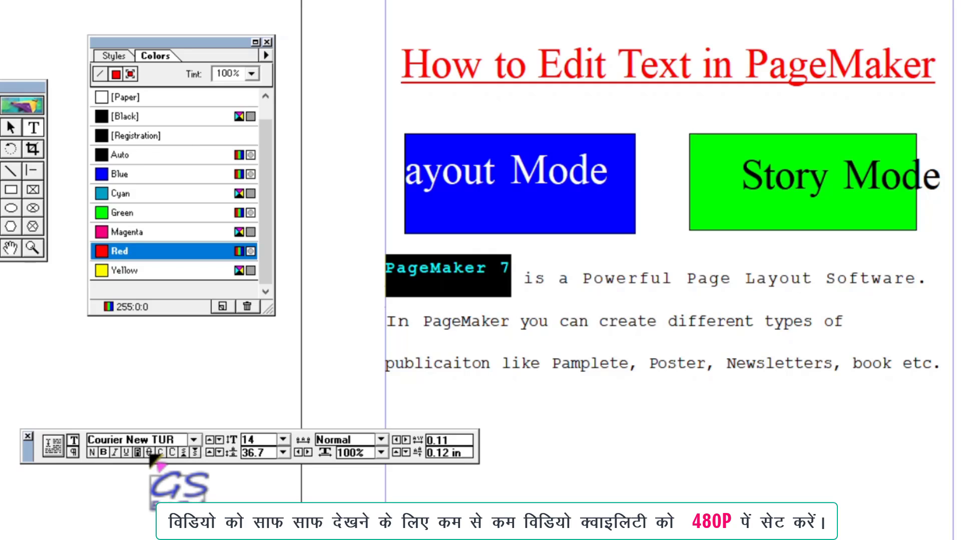
{"action": "left_click", "coordinate": [149, 452]}
{"action": "left_click", "coordinate": [484, 319]}
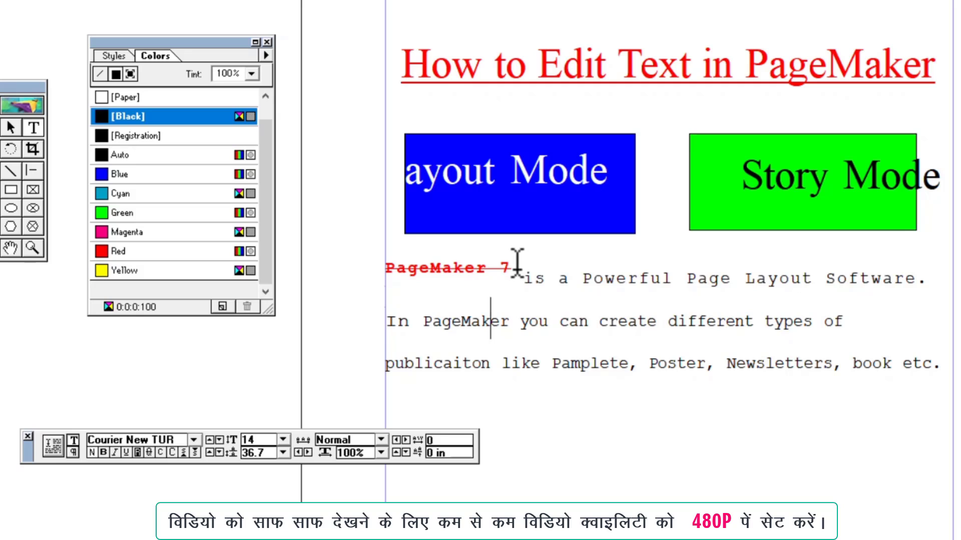
Step: Reselect "PageMaker 7", replace its strikethrough with small caps and deselect the text
{"action": "left_click_drag", "start_coordinate": [514, 262], "coordinate": [385, 268]}
{"action": "left_click", "coordinate": [120, 251]}
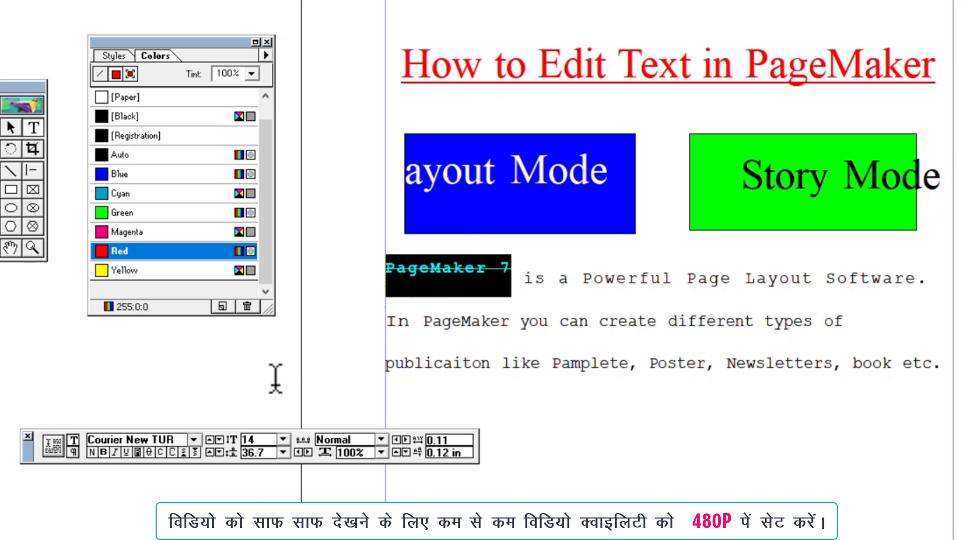
{"action": "left_click", "coordinate": [149, 453]}
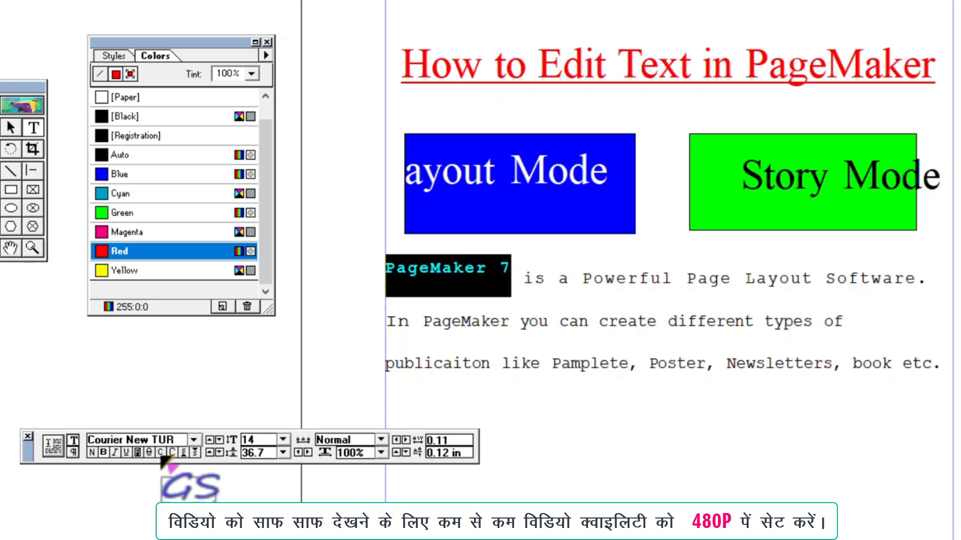
{"action": "left_click", "coordinate": [160, 452]}
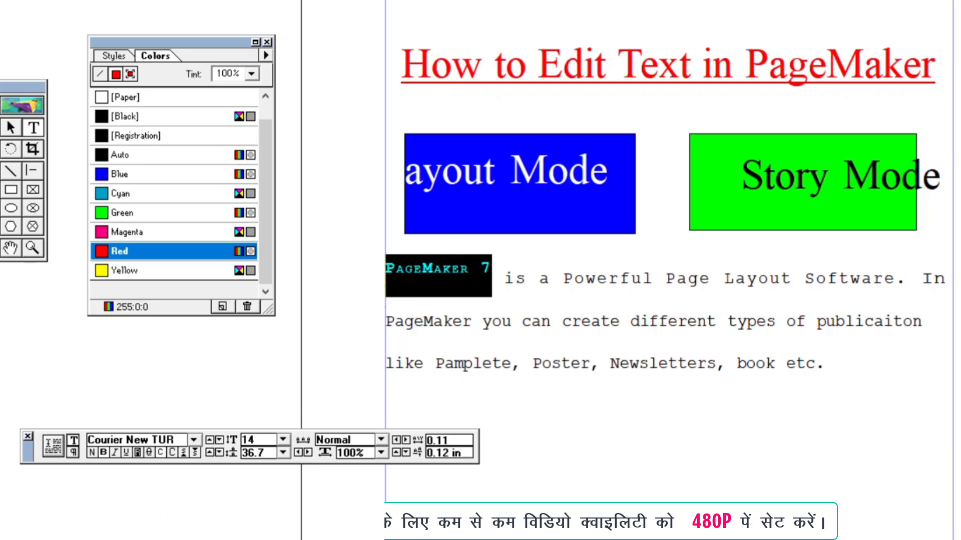
{"action": "left_click", "coordinate": [452, 277]}
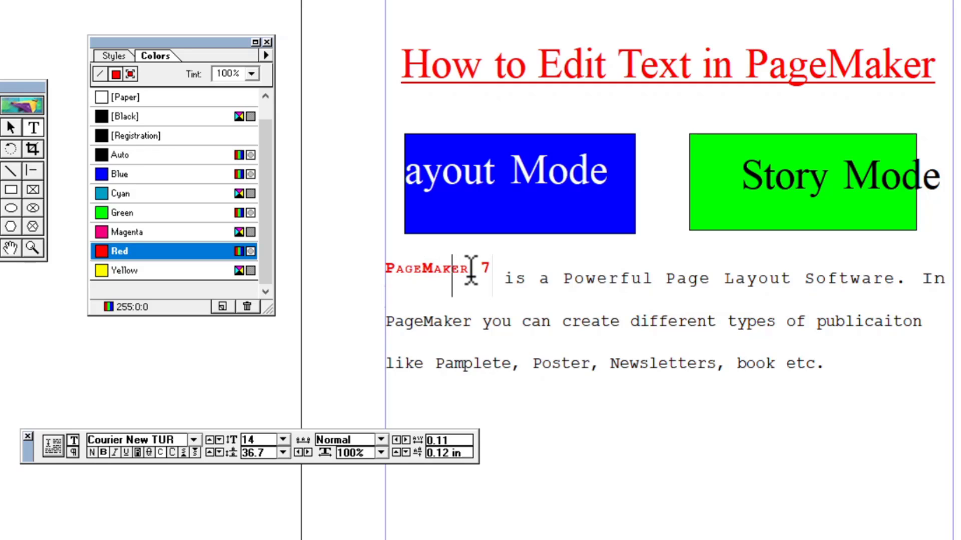
Step: Replace the small caps on "PageMaker 7" with all caps and place the insertion point before "is"
{"action": "left_click_drag", "start_coordinate": [478, 268], "coordinate": [388, 258]}
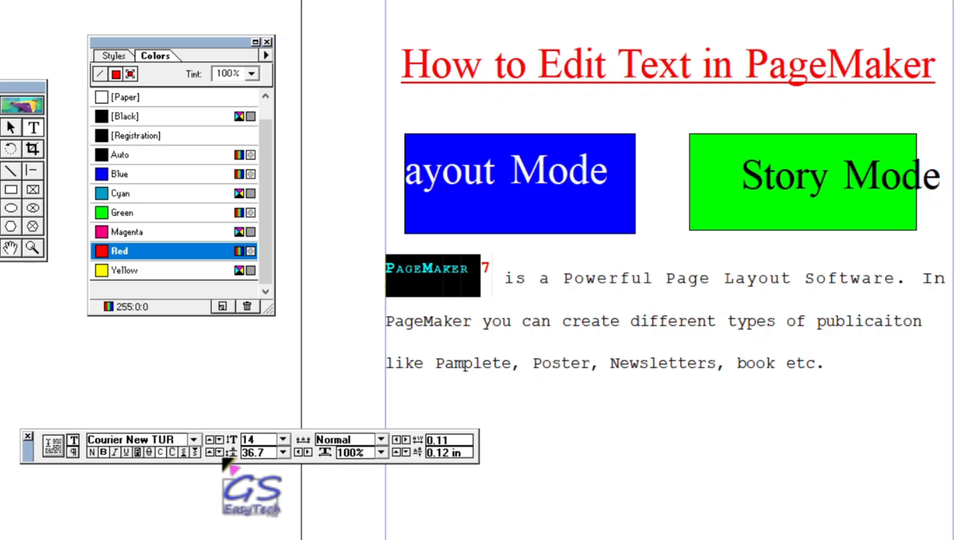
{"action": "left_click", "coordinate": [172, 453]}
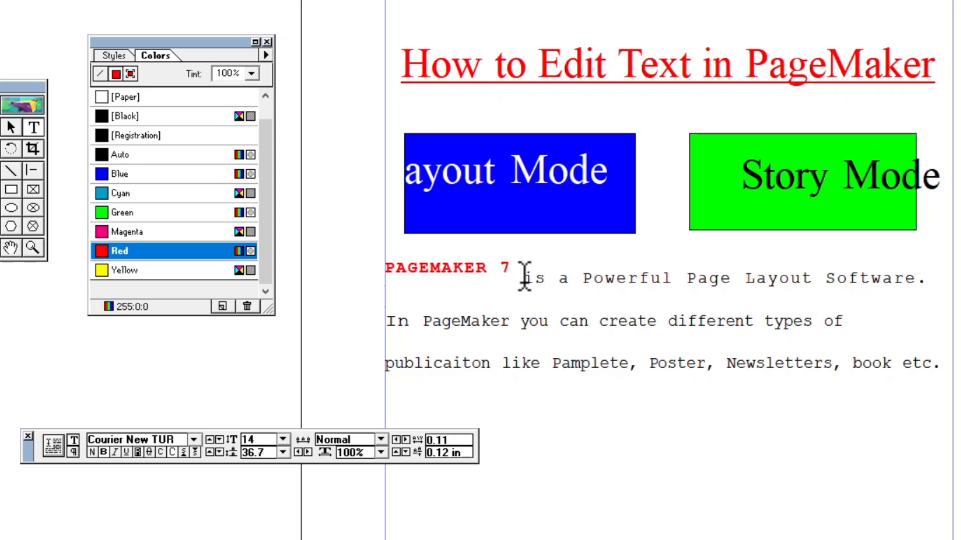
{"action": "left_click", "coordinate": [521, 277]}
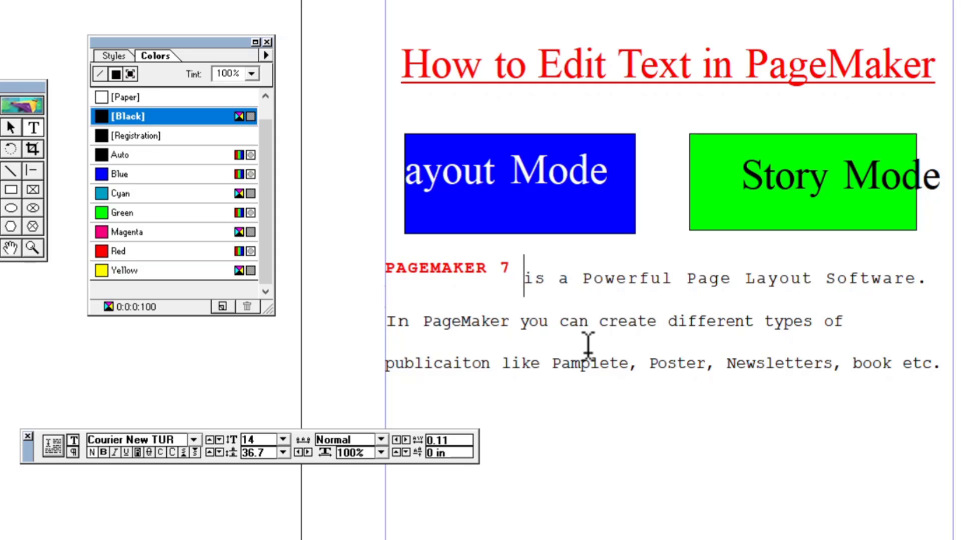
Step: Insert "1st" before "is" in the body paragraph and make its "st" superscript
{"action": "type", "text": "1"}
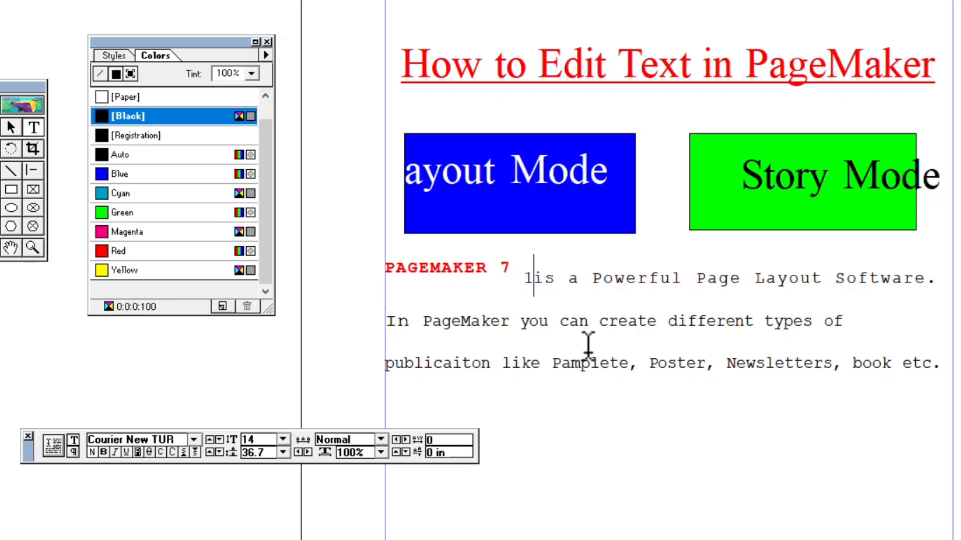
{"action": "type", "text": "st"}
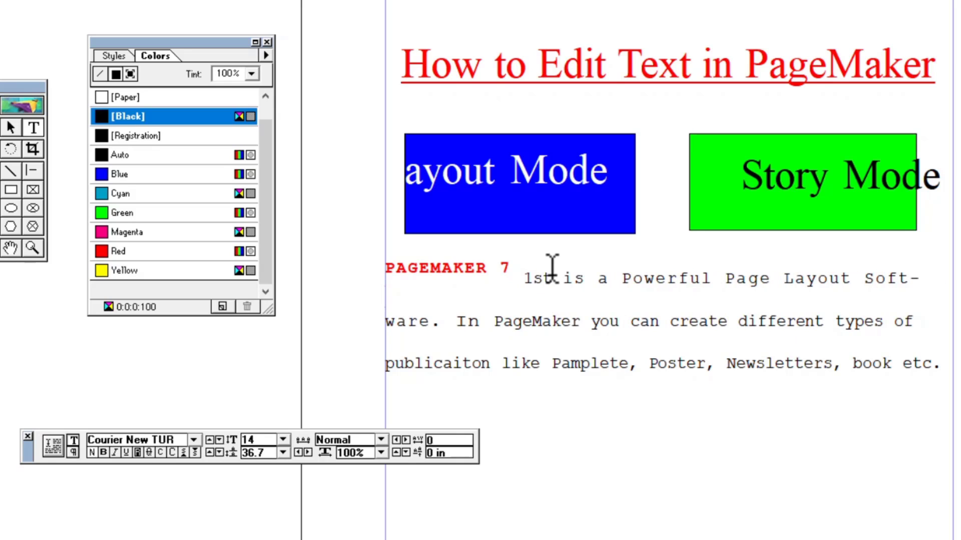
{"action": "left_click_drag", "start_coordinate": [551, 273], "coordinate": [533, 274]}
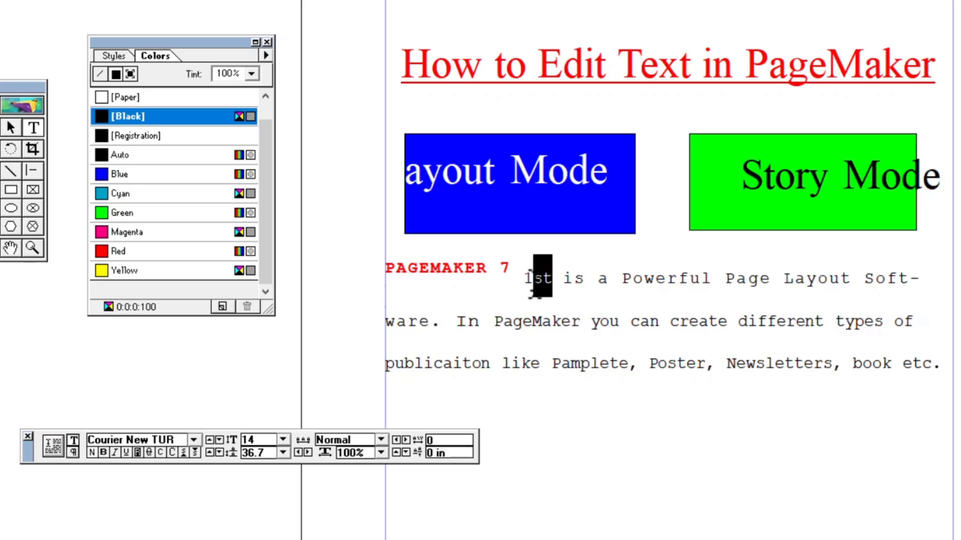
{"action": "left_click", "coordinate": [184, 452]}
{"action": "left_click", "coordinate": [554, 277]}
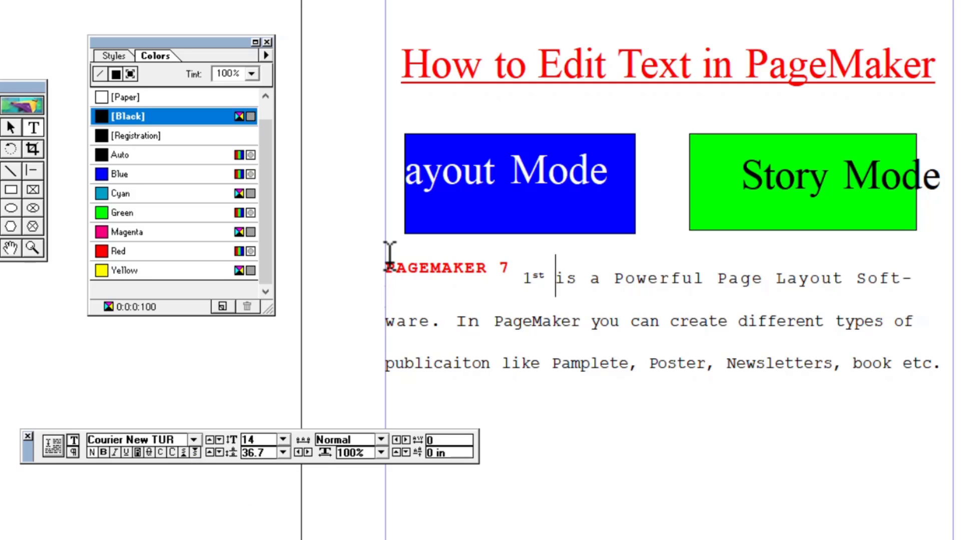
Step: Select the entire body paragraph, set its font size to 30 and deselect it
{"action": "left_click_drag", "start_coordinate": [387, 267], "coordinate": [940, 367]}
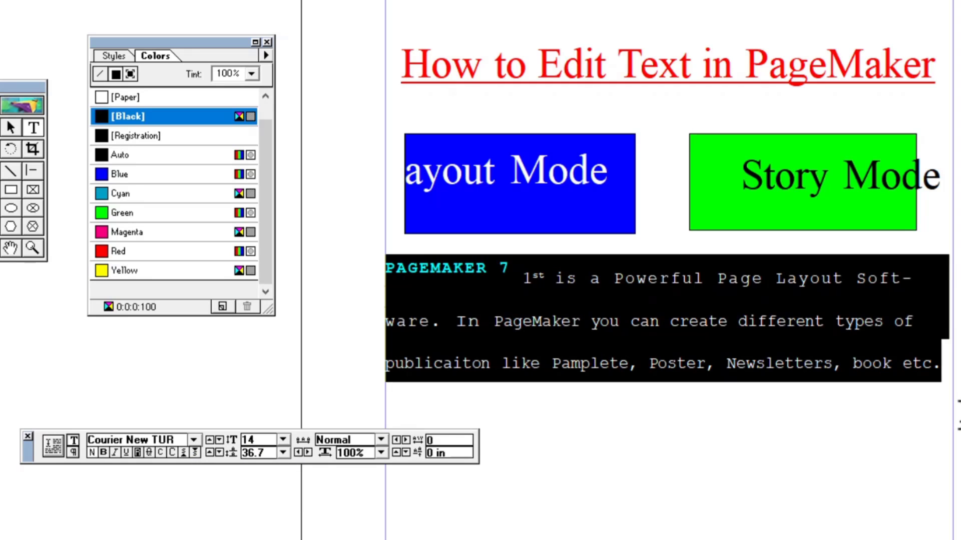
{"action": "left_click", "coordinate": [283, 440]}
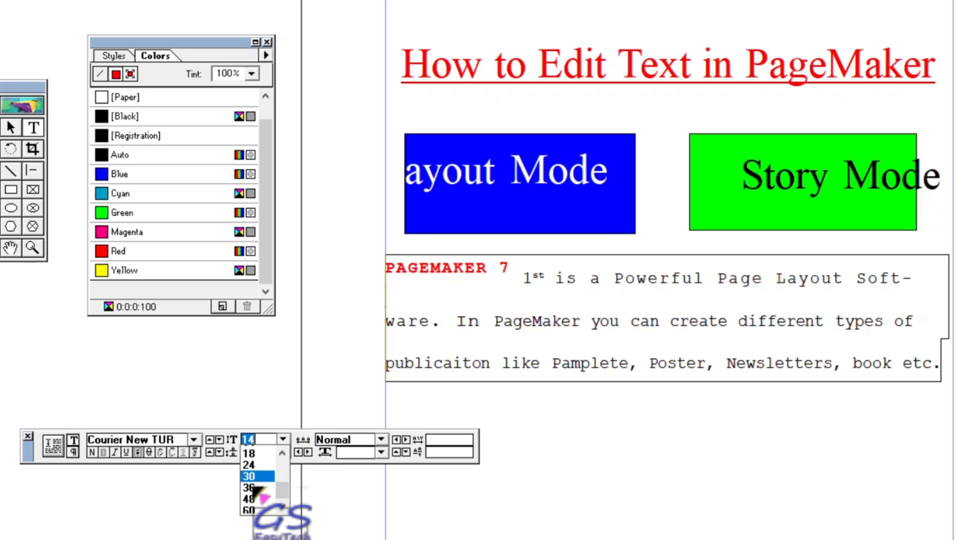
{"action": "left_click", "coordinate": [251, 485]}
{"action": "left_click", "coordinate": [598, 350]}
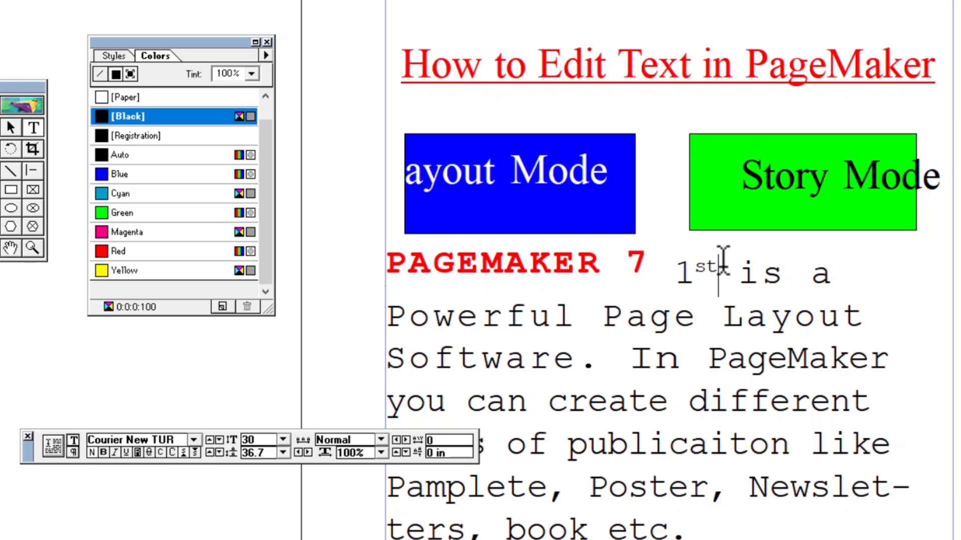
Step: Change the "st" of "1st" from superscript to subscript and deselect it
{"action": "left_click_drag", "start_coordinate": [720, 264], "coordinate": [697, 250]}
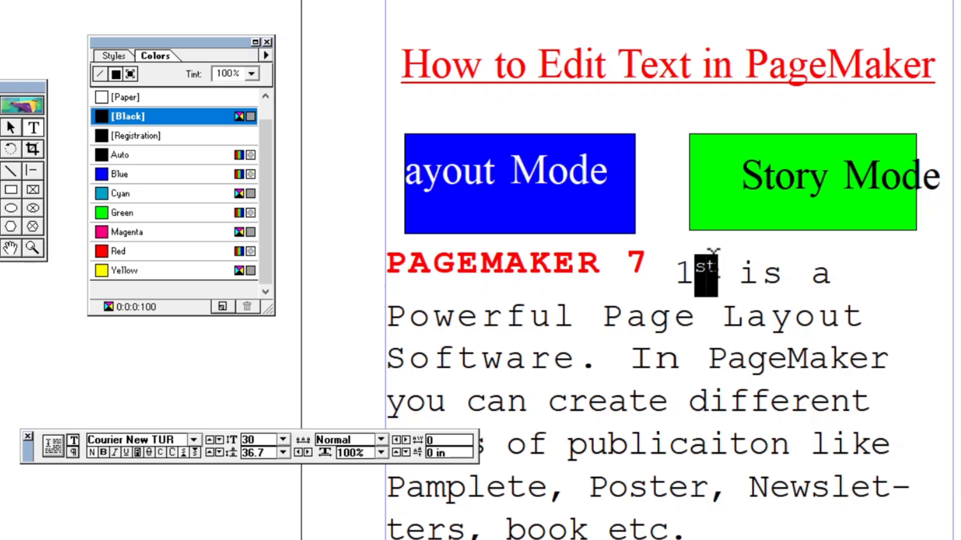
{"action": "left_click", "coordinate": [195, 452]}
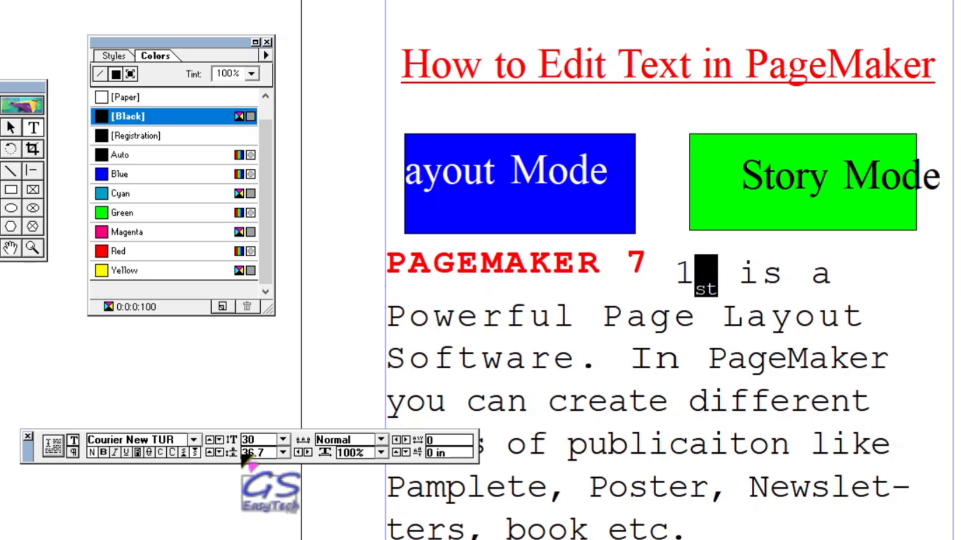
{"action": "left_click", "coordinate": [729, 265]}
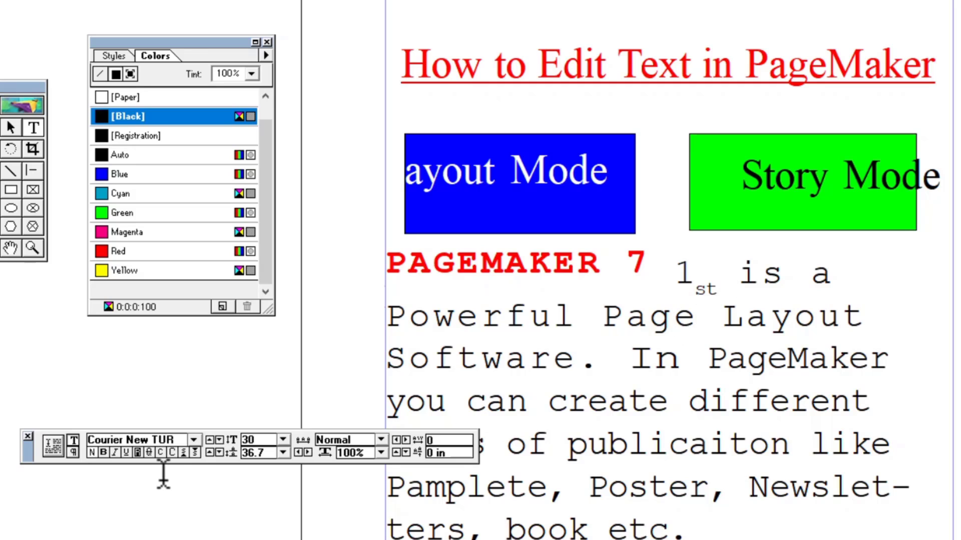
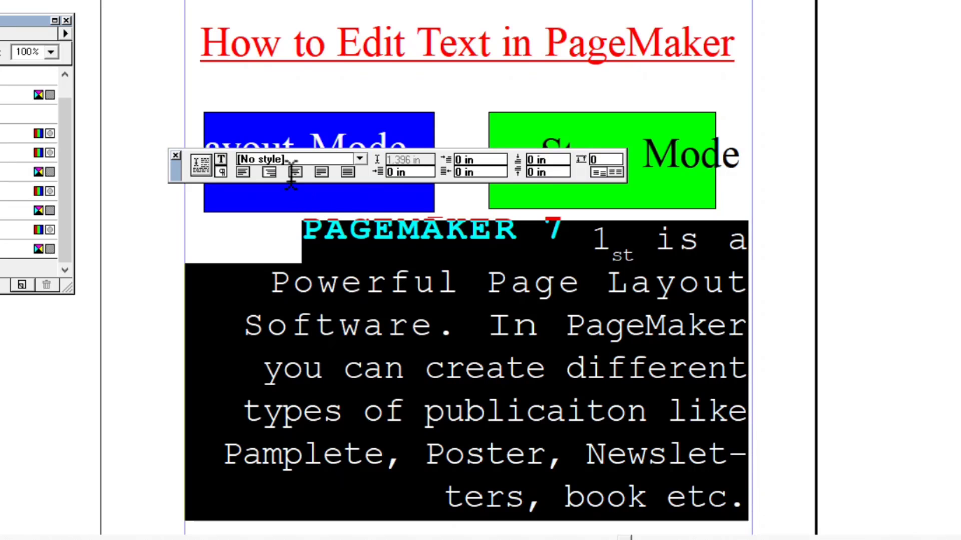
Step: Center-align the body paragraph and widen its text block to about 8.56 in, past the page's right edge
{"action": "left_click", "coordinate": [295, 172]}
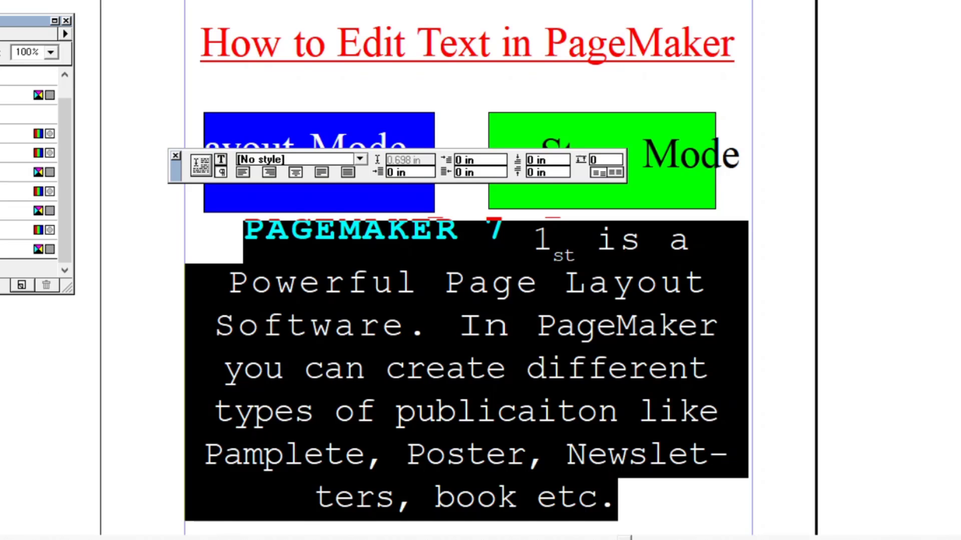
{"action": "key", "text": "F9"}
{"action": "left_click", "coordinate": [377, 287]}
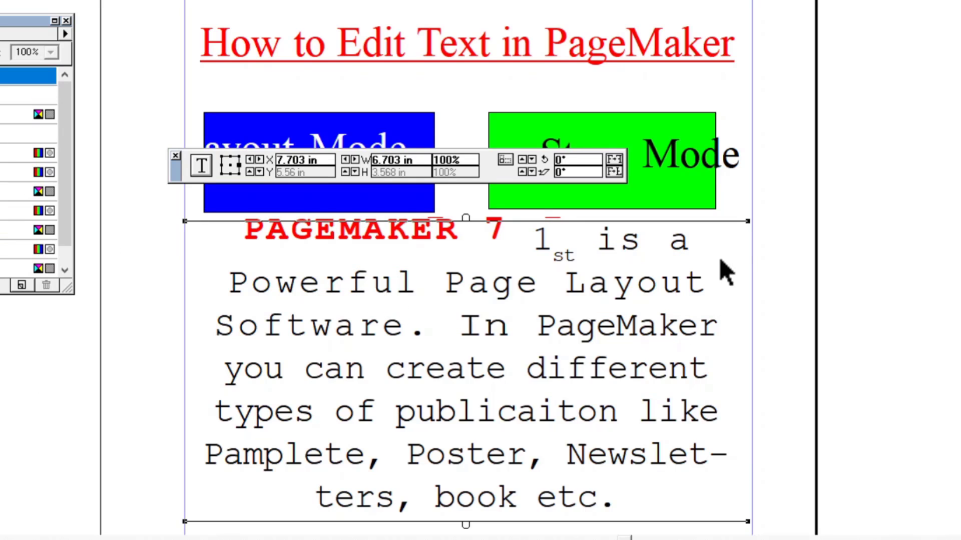
{"action": "left_click_drag", "start_coordinate": [748, 221], "coordinate": [905, 225]}
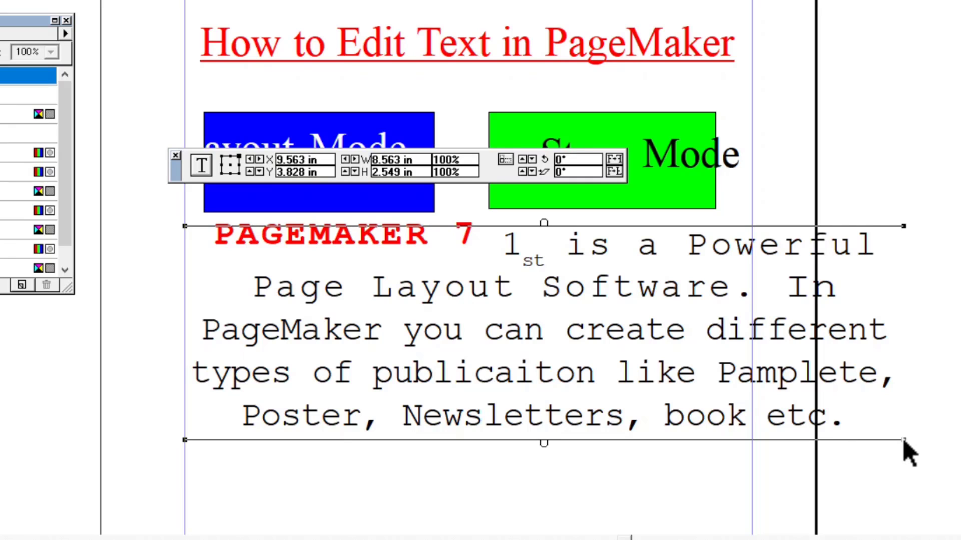
Step: Narrow the body text block to 6.75 in, rewiden it to about 8.31 in and extend its lower edge to show all text
{"action": "left_click_drag", "start_coordinate": [905, 442], "coordinate": [751, 466]}
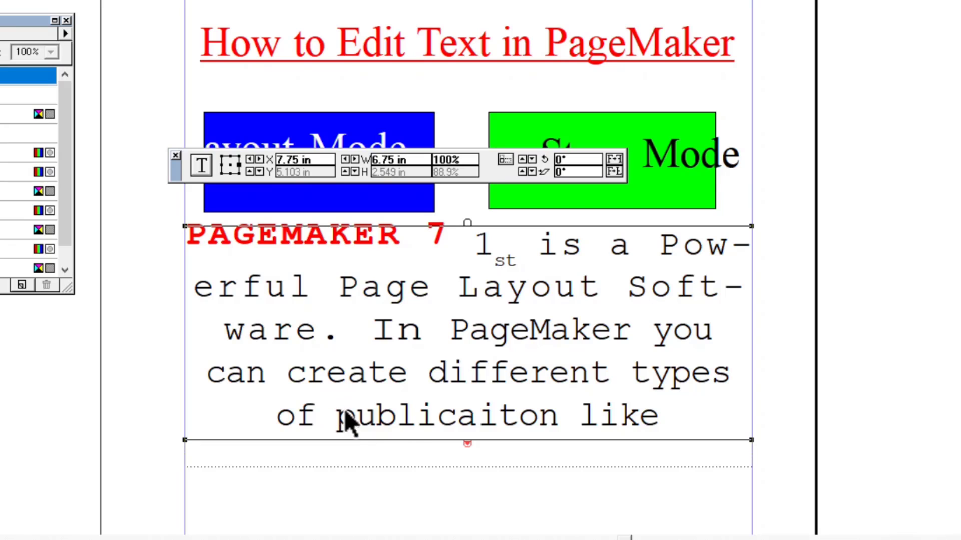
{"action": "left_click_drag", "start_coordinate": [467, 444], "coordinate": [490, 516]}
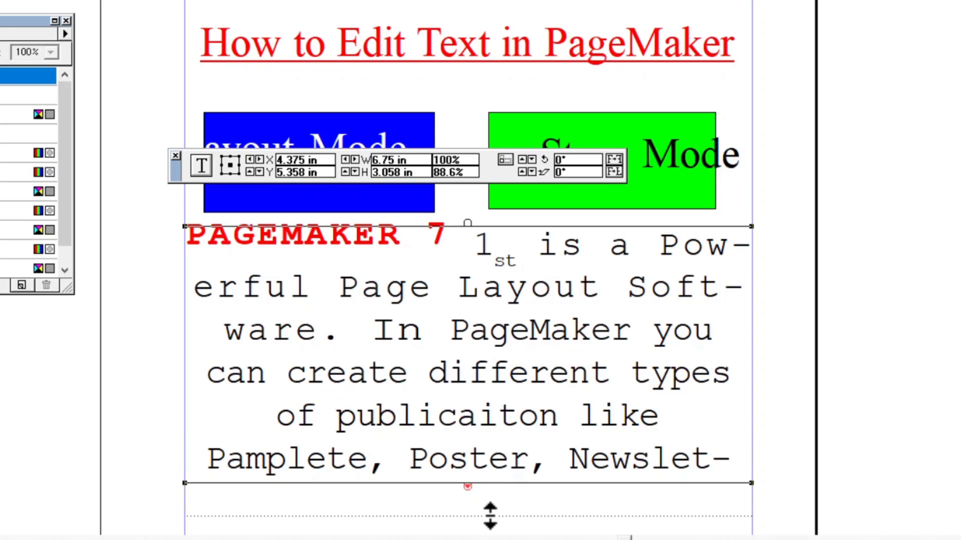
{"action": "left_click_drag", "start_coordinate": [751, 484], "coordinate": [882, 474]}
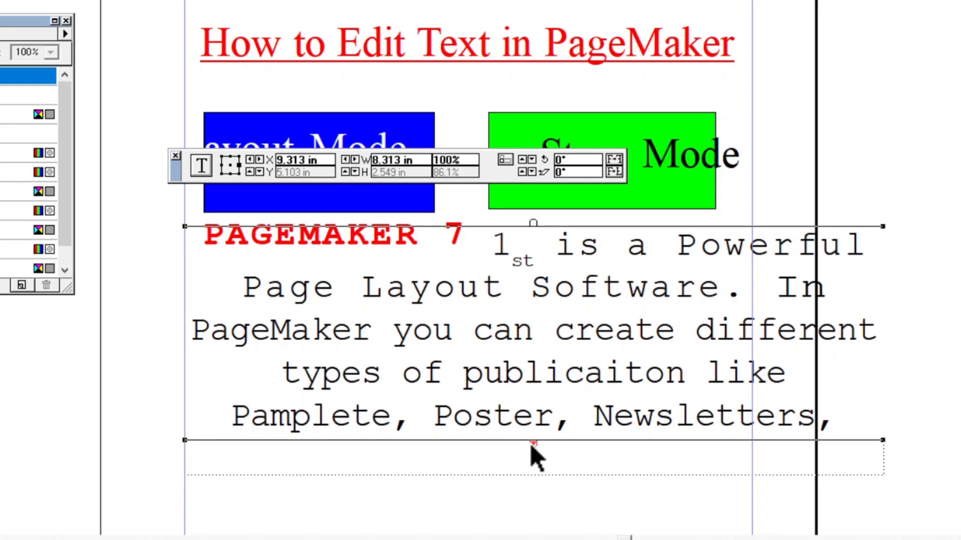
{"action": "left_click_drag", "start_coordinate": [531, 445], "coordinate": [557, 519]}
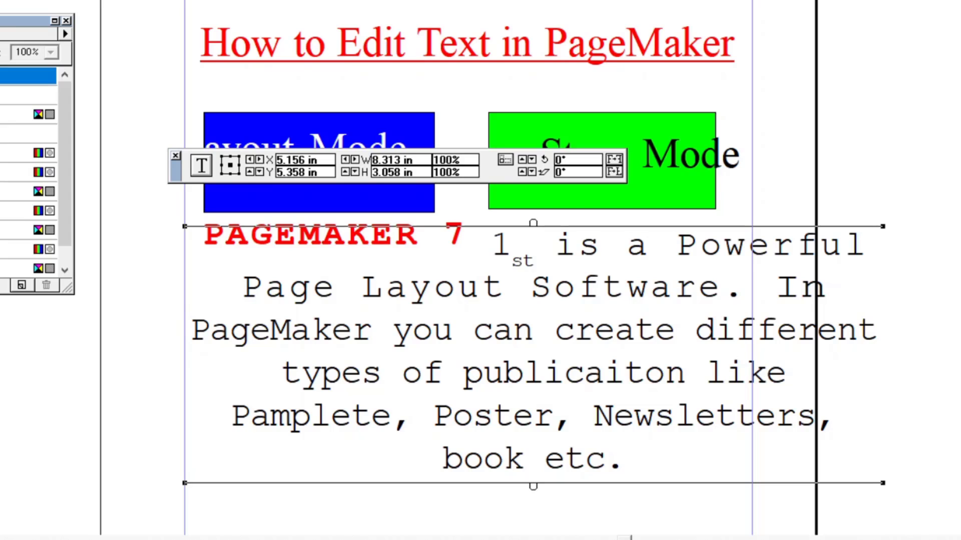
Step: Select the whole body paragraph, justify it, change it to force-justified alignment and deselect the text
{"action": "double_click", "coordinate": [607, 459]}
{"action": "left_click_drag", "start_coordinate": [633, 467], "coordinate": [208, 213]}
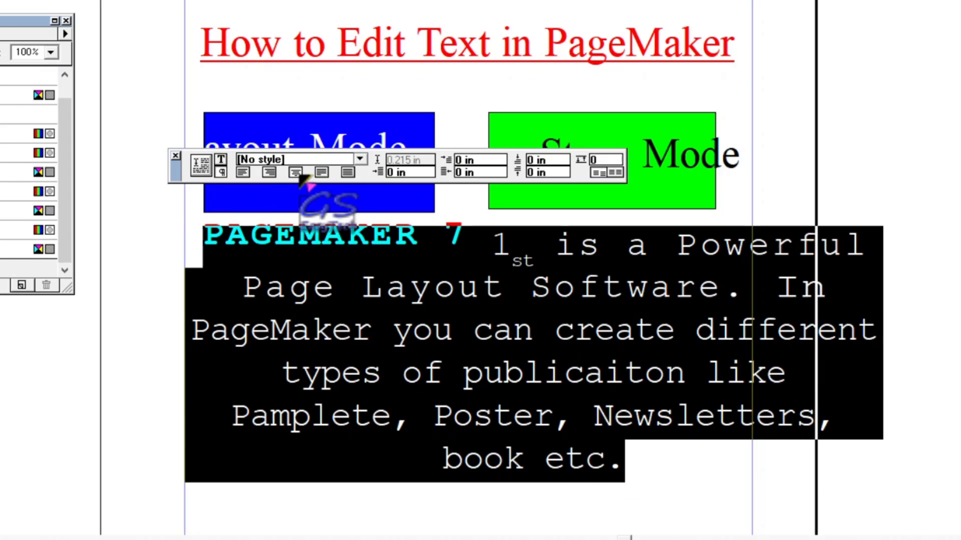
{"action": "left_click", "coordinate": [322, 173]}
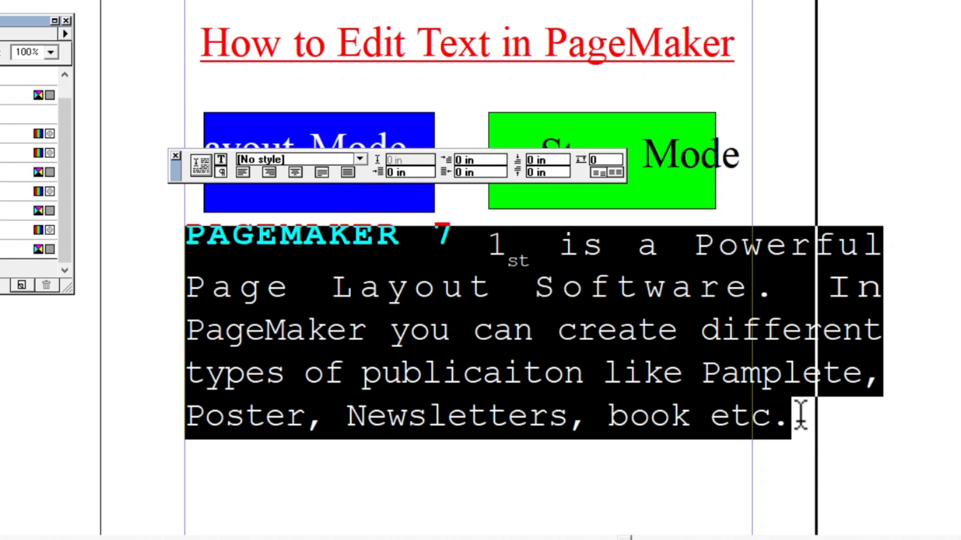
{"action": "left_click", "coordinate": [349, 173]}
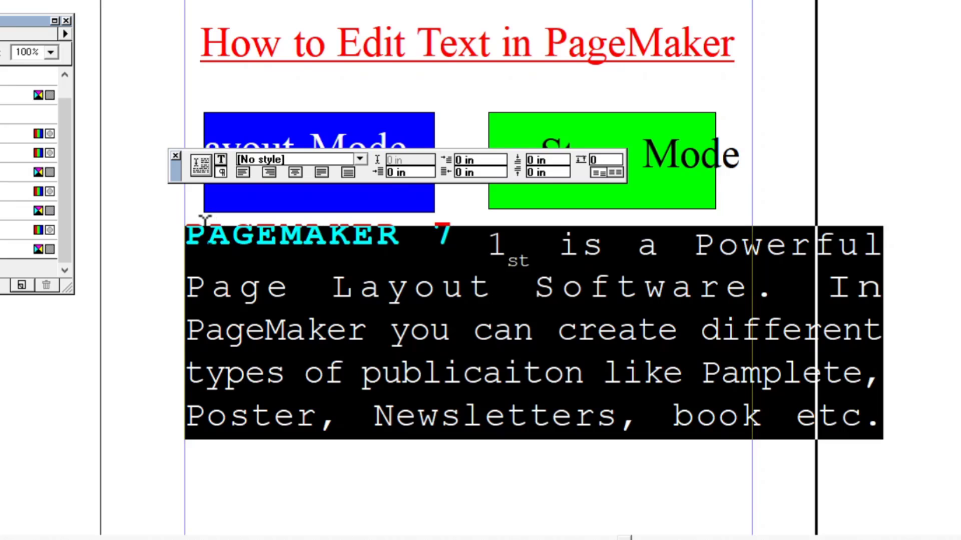
{"action": "left_click", "coordinate": [189, 231]}
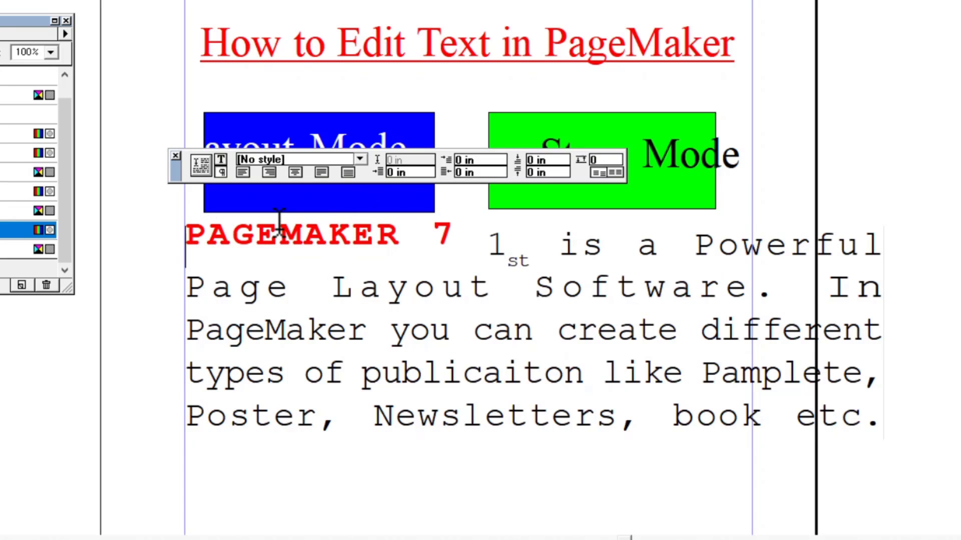
Step: Switch the Control palette to its character view and move it below the body paragraph
{"action": "left_click", "coordinate": [220, 160]}
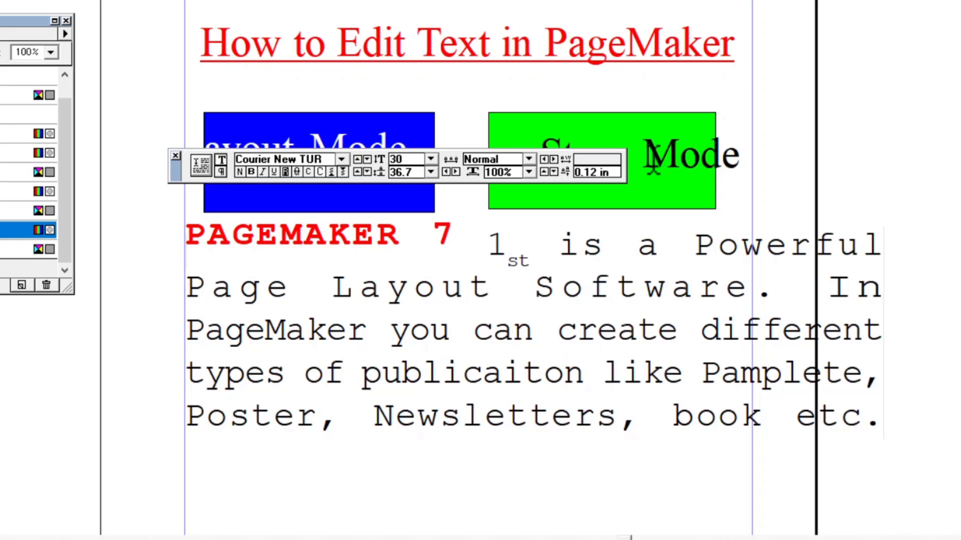
{"action": "left_click", "coordinate": [221, 172]}
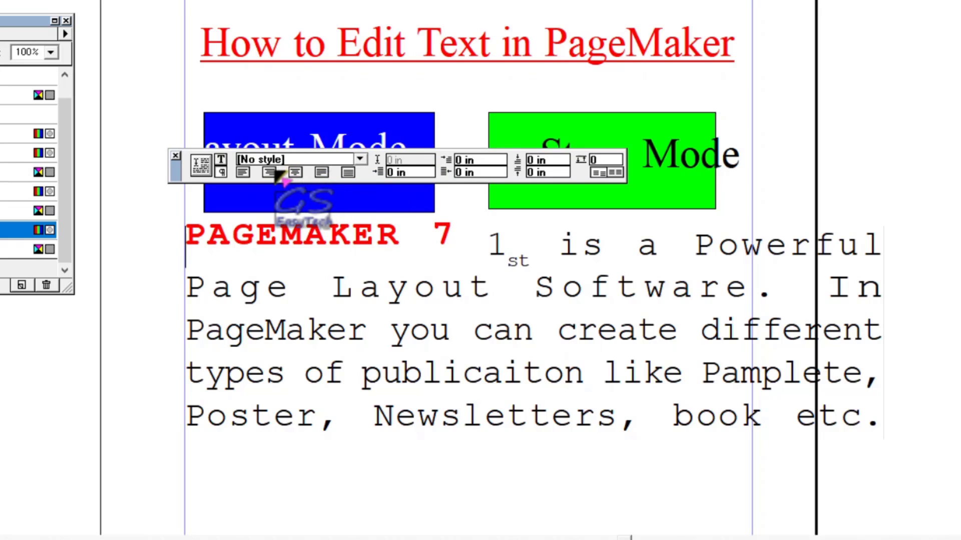
{"action": "key", "text": "ctrl+shift+grave"}
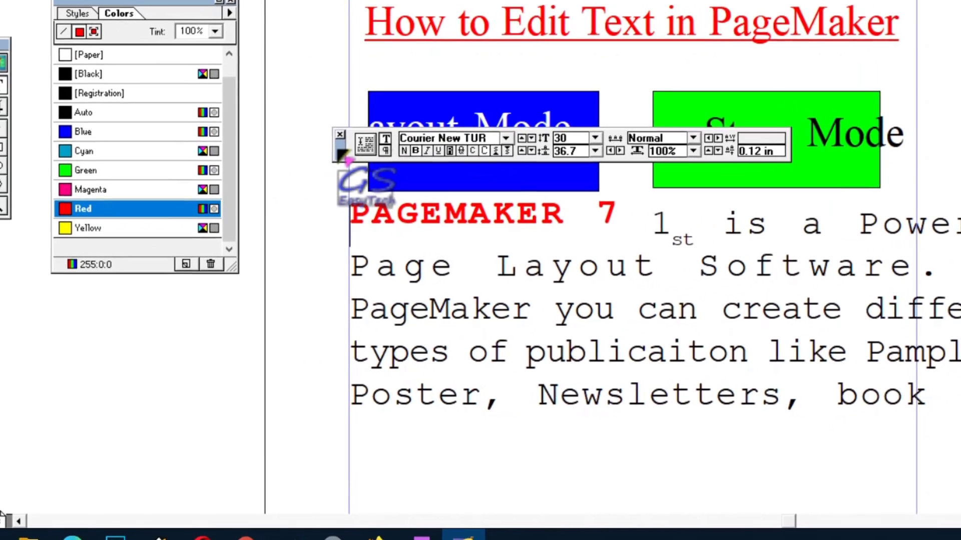
{"action": "left_click_drag", "start_coordinate": [343, 156], "coordinate": [58, 481]}
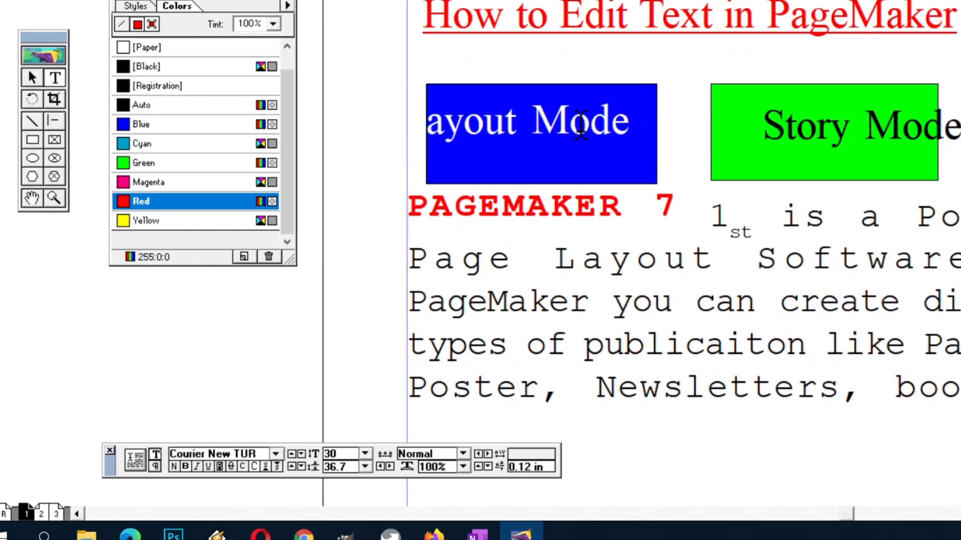
Step: Delete the "Layout Mode" text from the blue rectangle, keeping the rectangle itself
{"action": "left_click", "coordinate": [32, 78]}
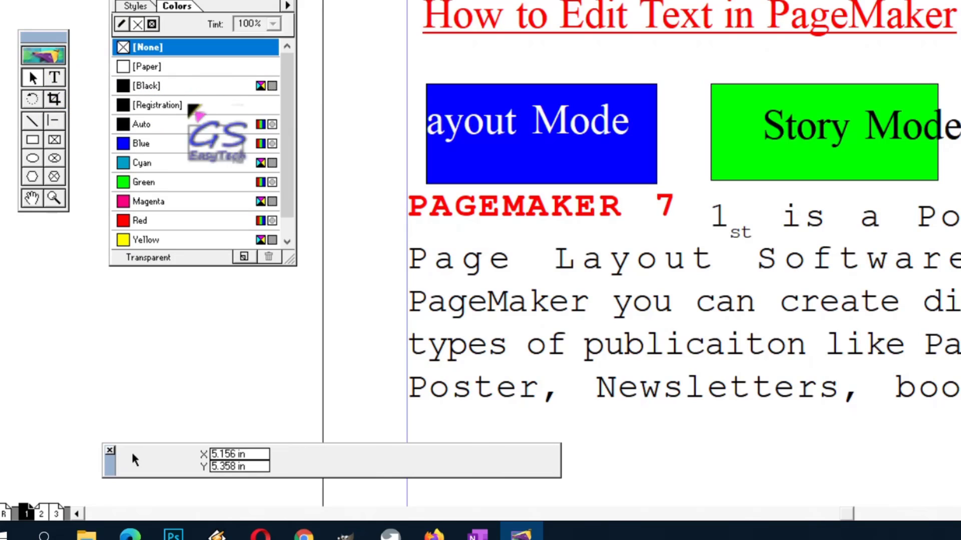
{"action": "left_click_drag", "start_coordinate": [507, 138], "coordinate": [525, 64]}
{"action": "key", "text": "Delete"}
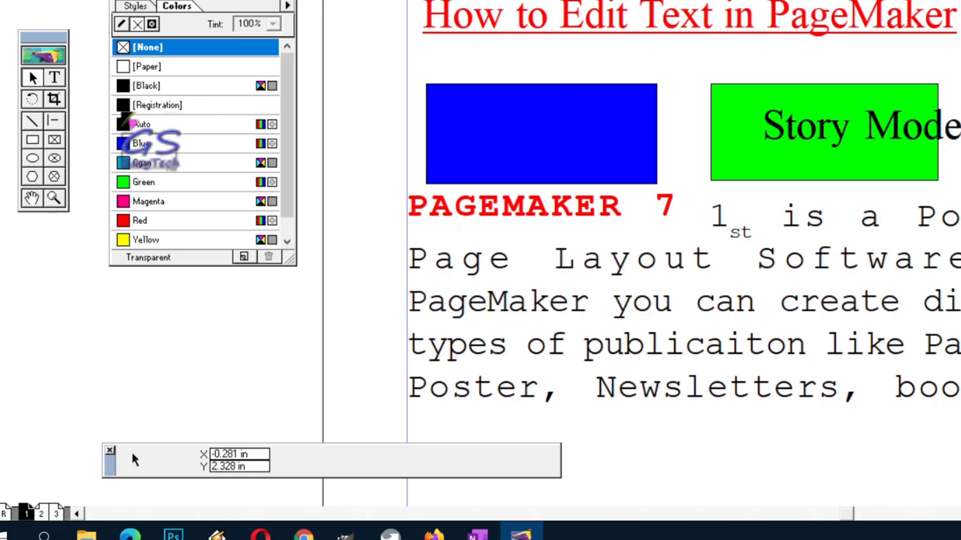
Step: Add a text block inside the blue rectangle reading "Pagemaker 7 layout software", with "Pagemaker" in the [Paper] color
{"action": "left_click", "coordinate": [54, 77]}
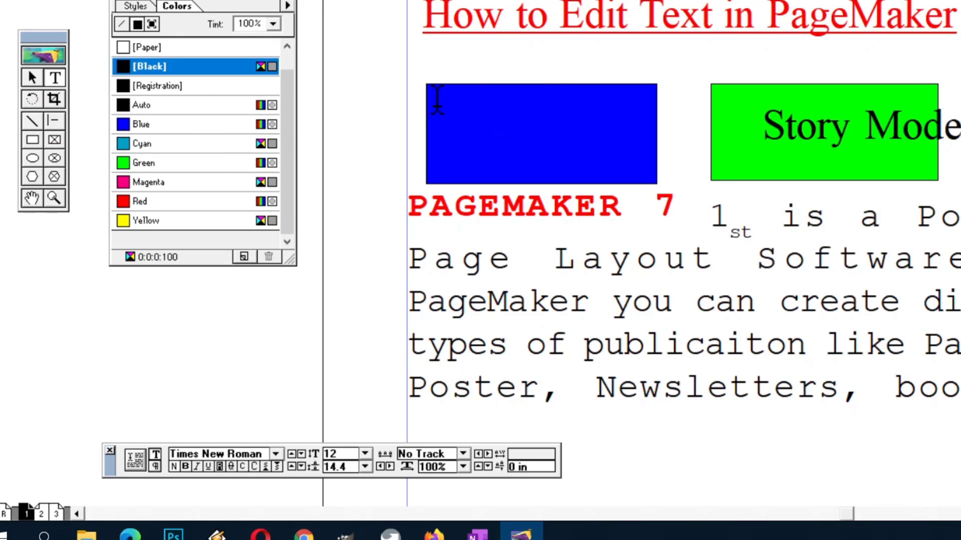
{"action": "left_click_drag", "start_coordinate": [456, 131], "coordinate": [632, 160]}
{"action": "type", "text": "Pagemaker"}
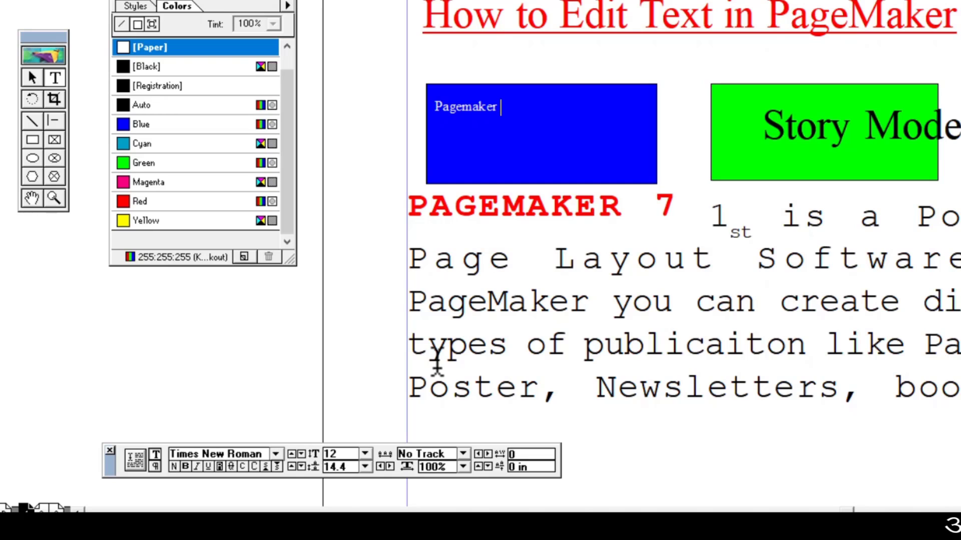
{"action": "type", "text": "7 layout software"}
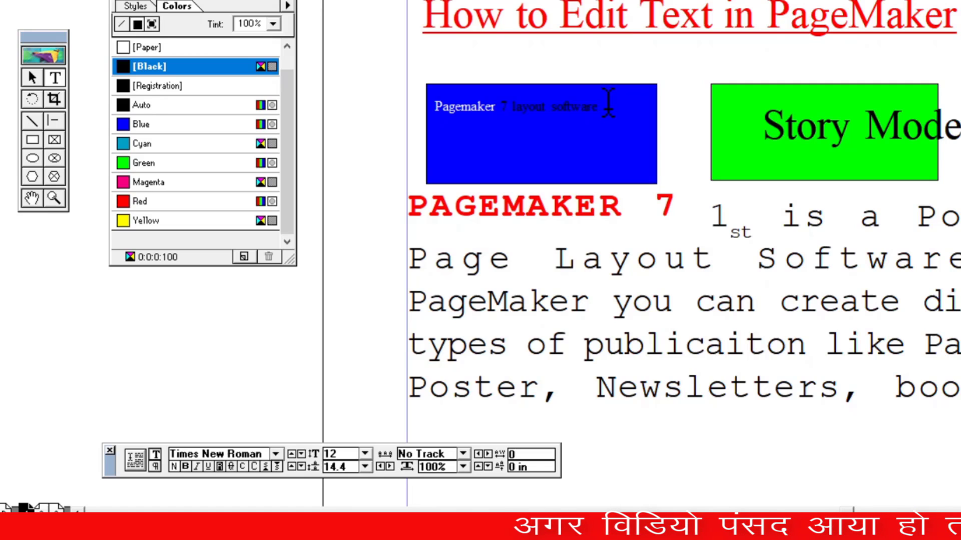
Step: Apply the Reverse type style to "7 layout software" in the blue rectangle and deselect the text
{"action": "left_click_drag", "start_coordinate": [607, 105], "coordinate": [507, 105]}
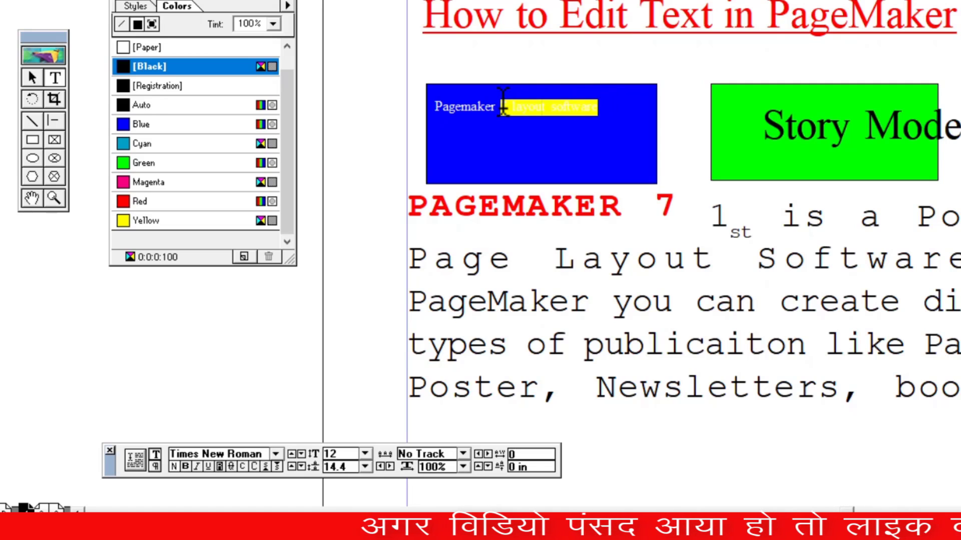
{"action": "left_click", "coordinate": [219, 467]}
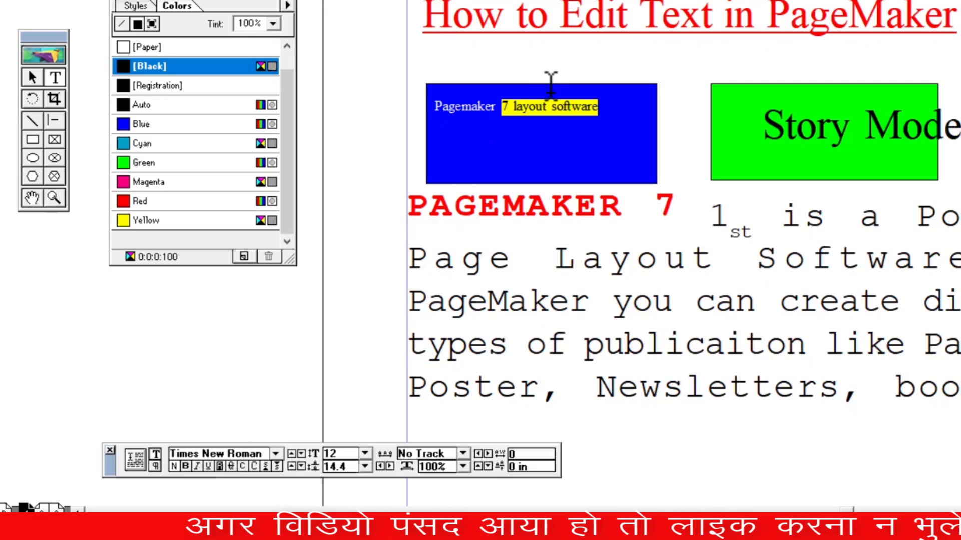
{"action": "left_click", "coordinate": [563, 107]}
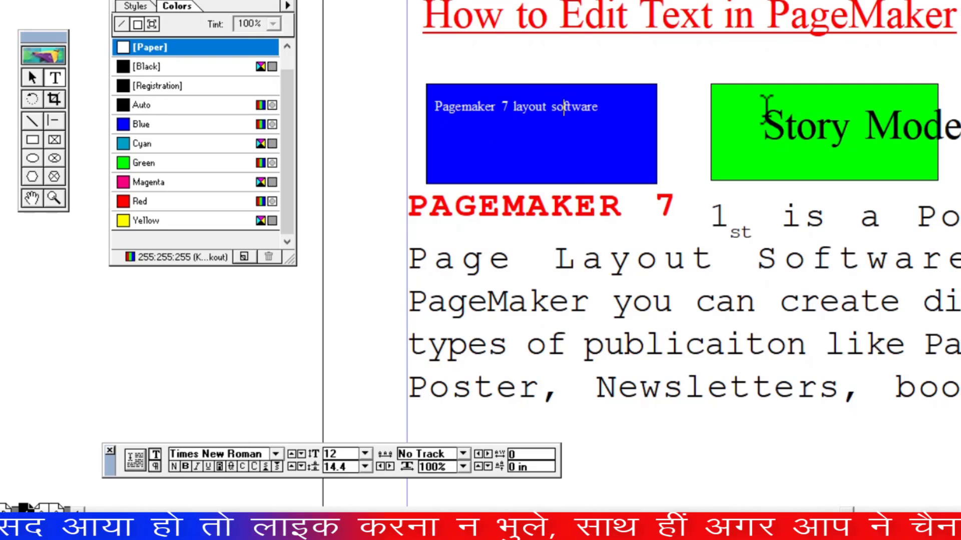
Step: Color the "Story Mode" text [Paper] and move its text block fully inside the green rectangle
{"action": "left_click_drag", "start_coordinate": [758, 126], "coordinate": [959, 128]}
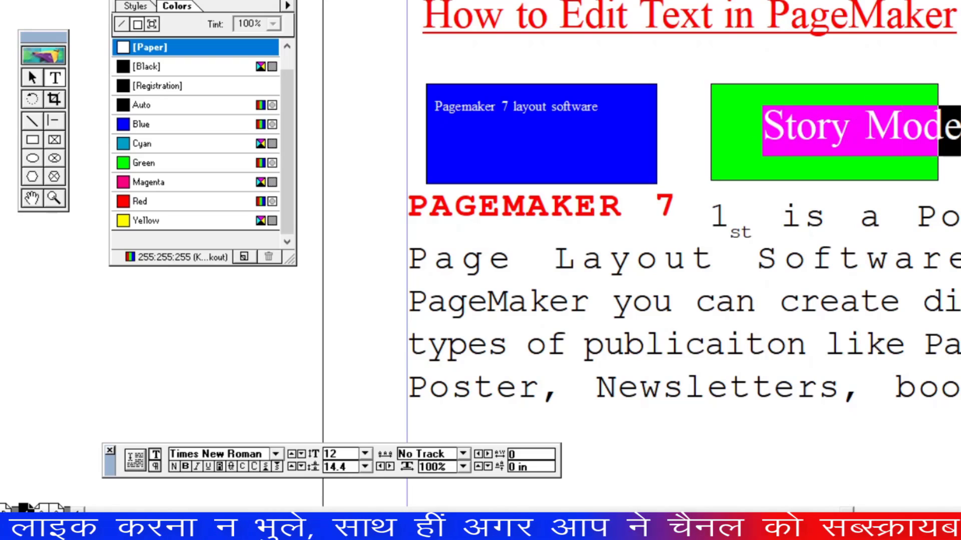
{"action": "left_click", "coordinate": [145, 48]}
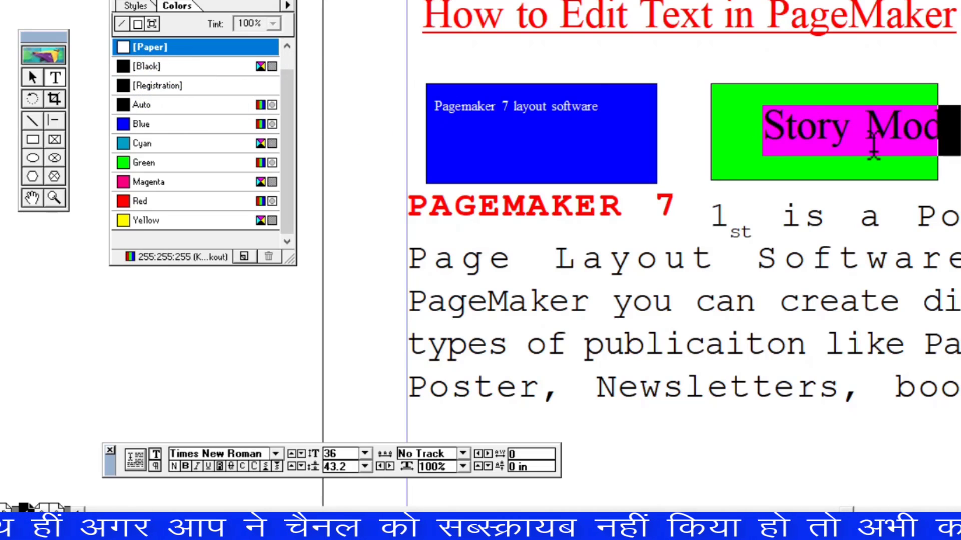
{"action": "left_click", "coordinate": [32, 77]}
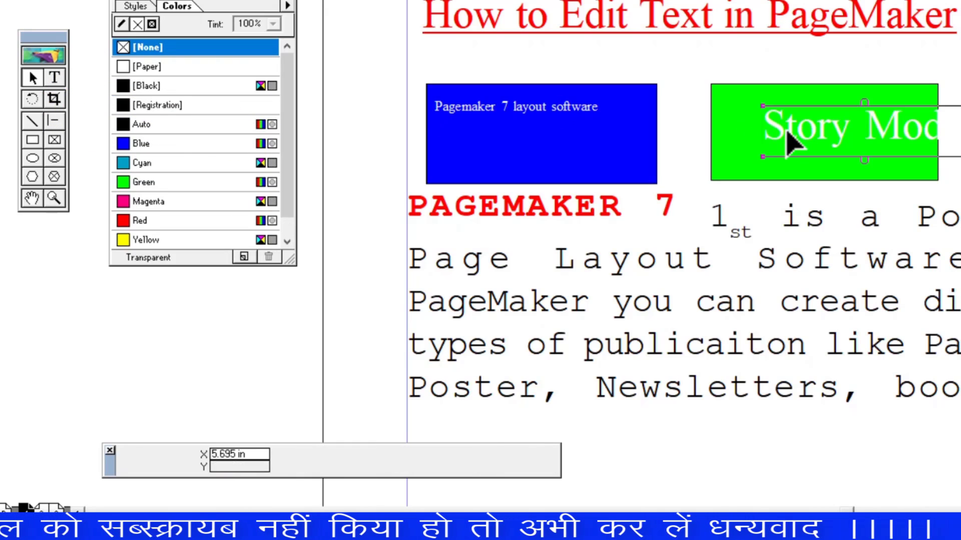
{"action": "left_click", "coordinate": [775, 142]}
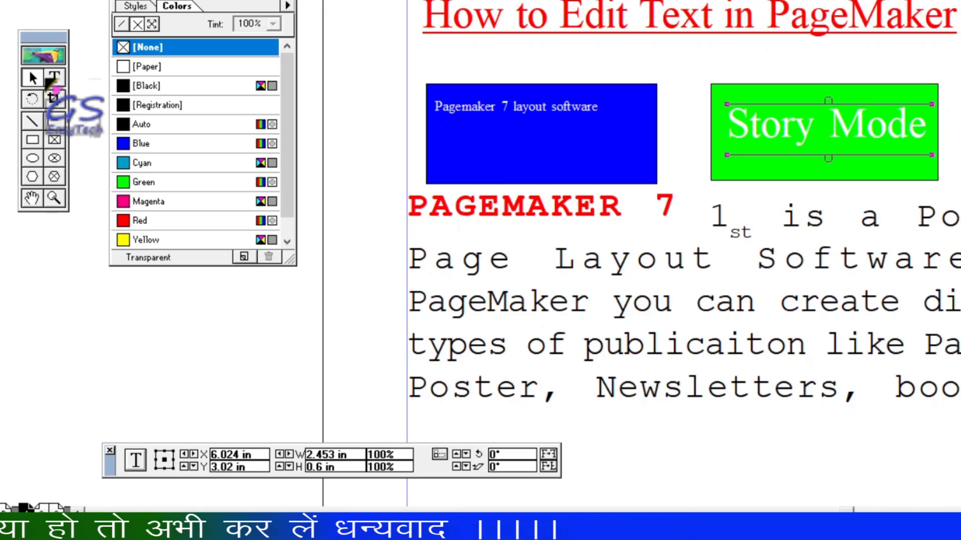
Step: Start a new text block above the page heading, open it in the story editor and enter "Windows"
{"action": "left_click", "coordinate": [55, 78]}
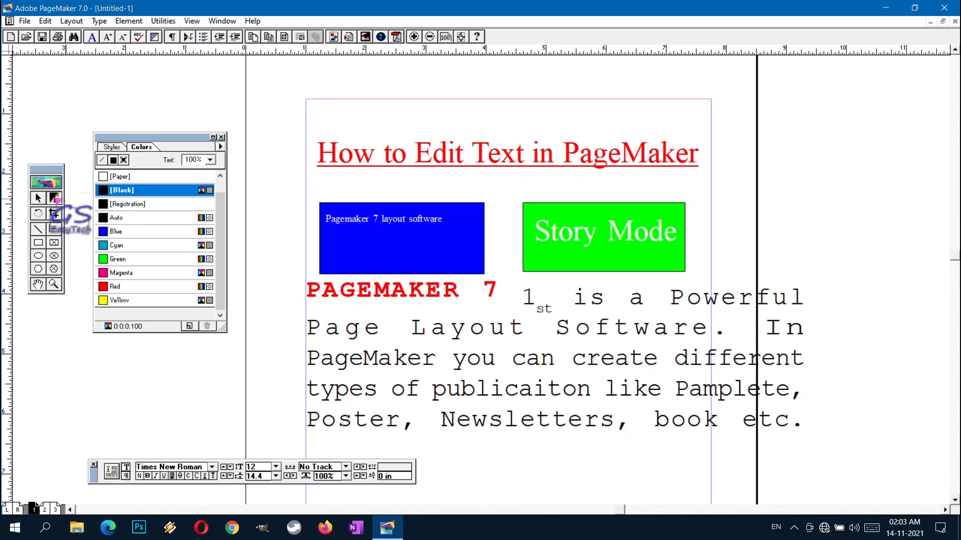
{"action": "left_click_drag", "start_coordinate": [342, 73], "coordinate": [626, 112]}
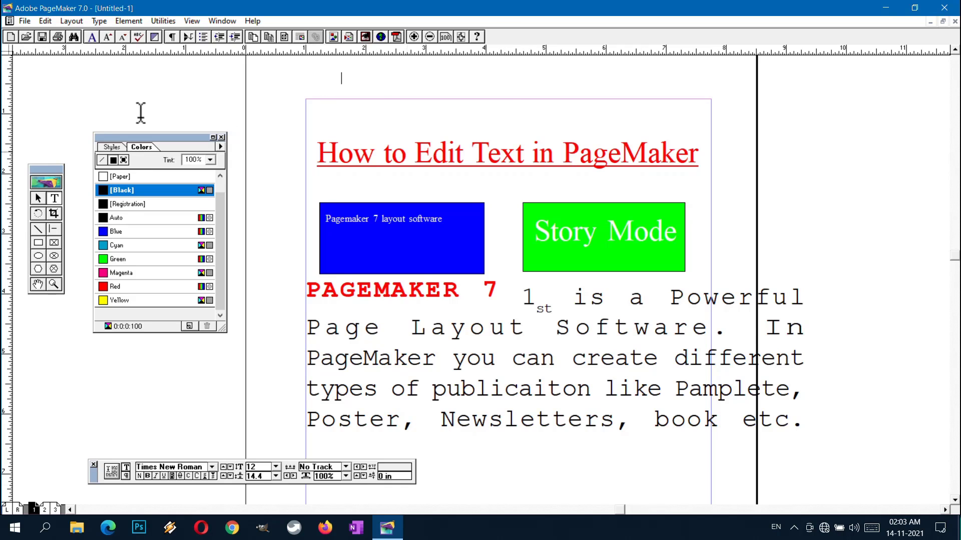
{"action": "left_click", "coordinate": [45, 21]}
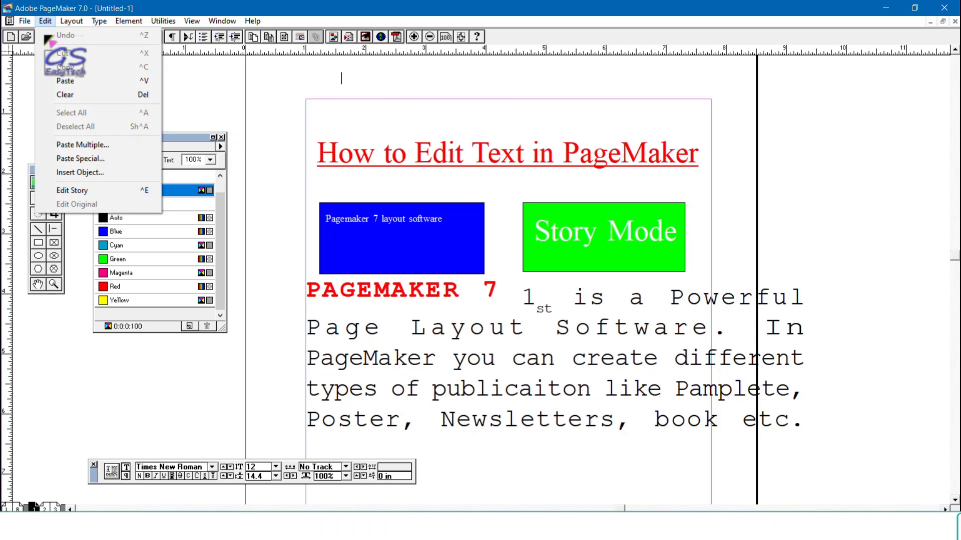
{"action": "left_click", "coordinate": [75, 190]}
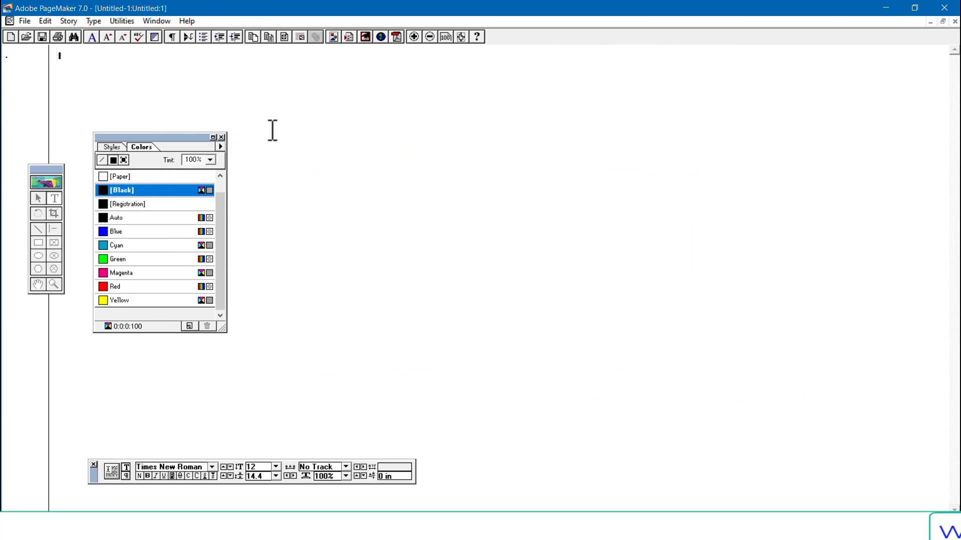
{"action": "type", "text": "Windows"}
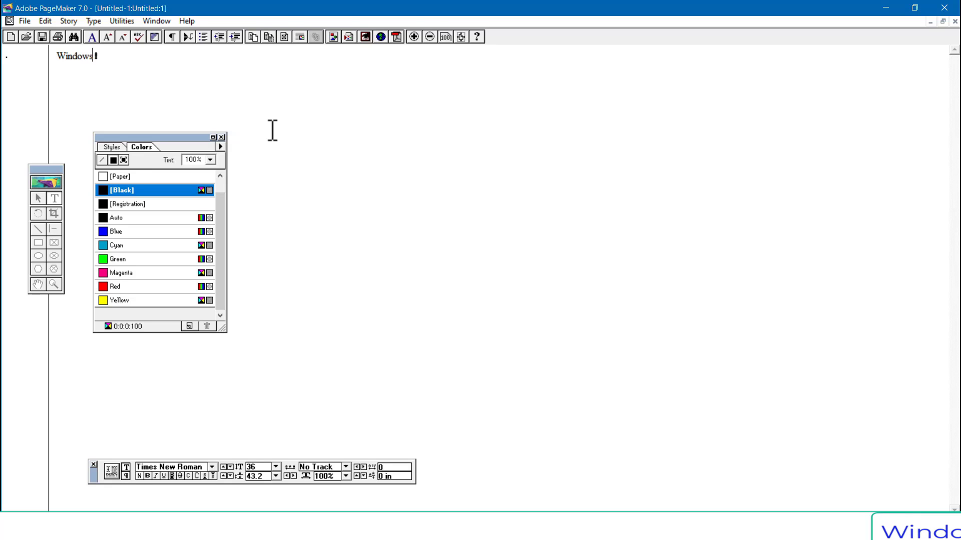
Step: Return to layout view and place the "Windows" story above the heading in a block about 6.8 in wide
{"action": "left_click", "coordinate": [45, 21]}
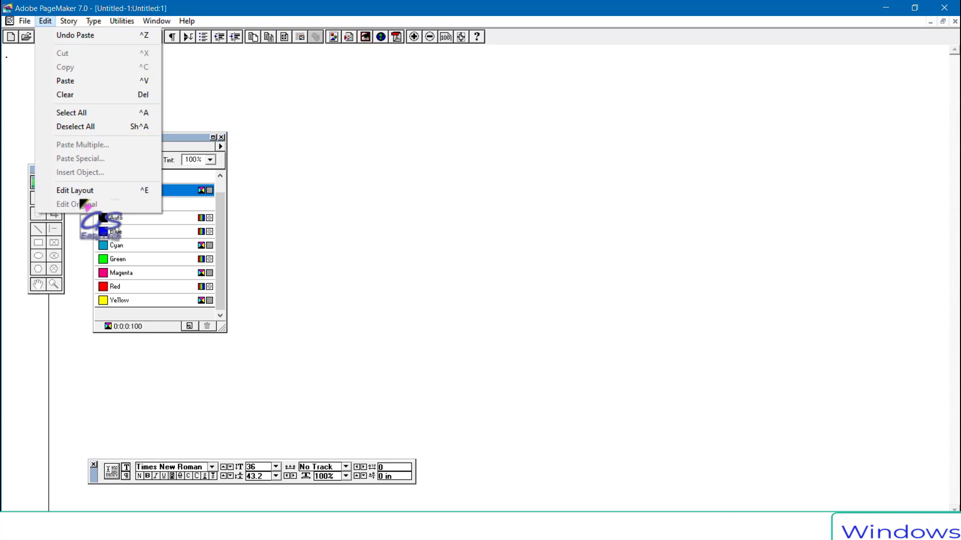
{"action": "left_click", "coordinate": [94, 192]}
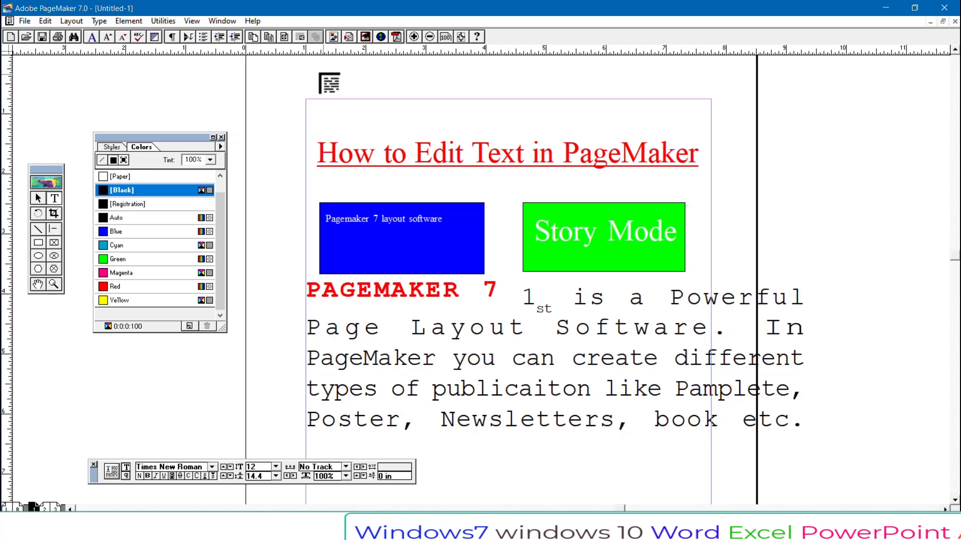
{"action": "left_click_drag", "start_coordinate": [307, 68], "coordinate": [715, 99]}
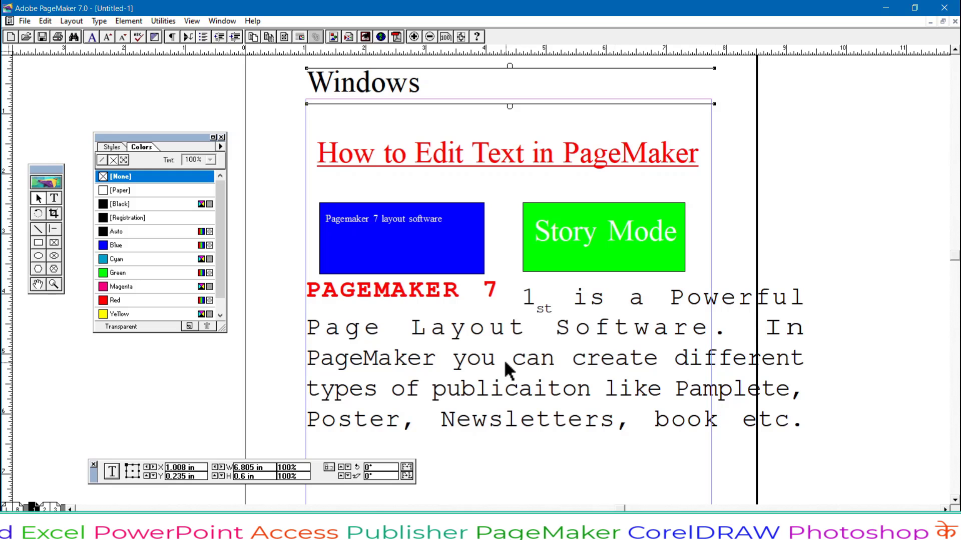
Step: Open the body paragraph in the story editor, highlight its text and deselect it
{"action": "left_click", "coordinate": [531, 368]}
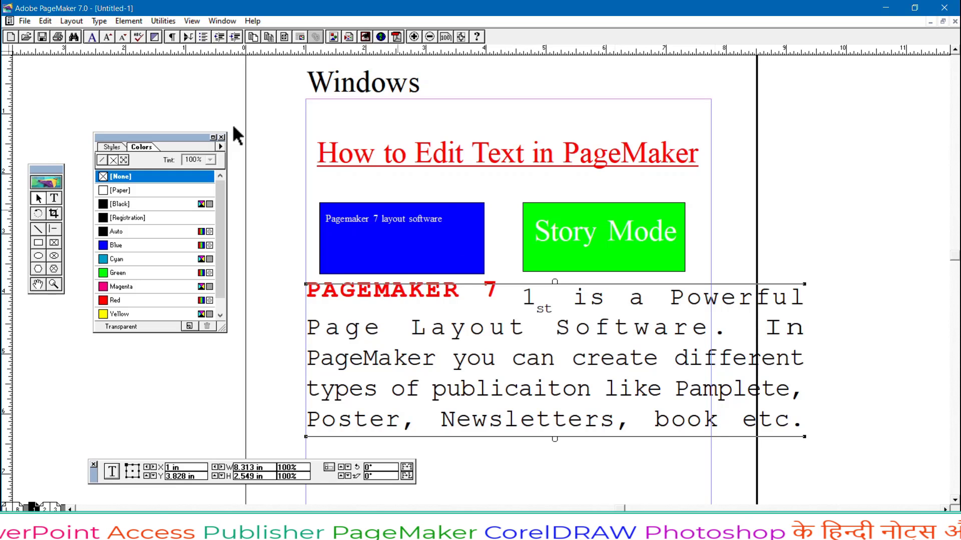
{"action": "left_click", "coordinate": [45, 21]}
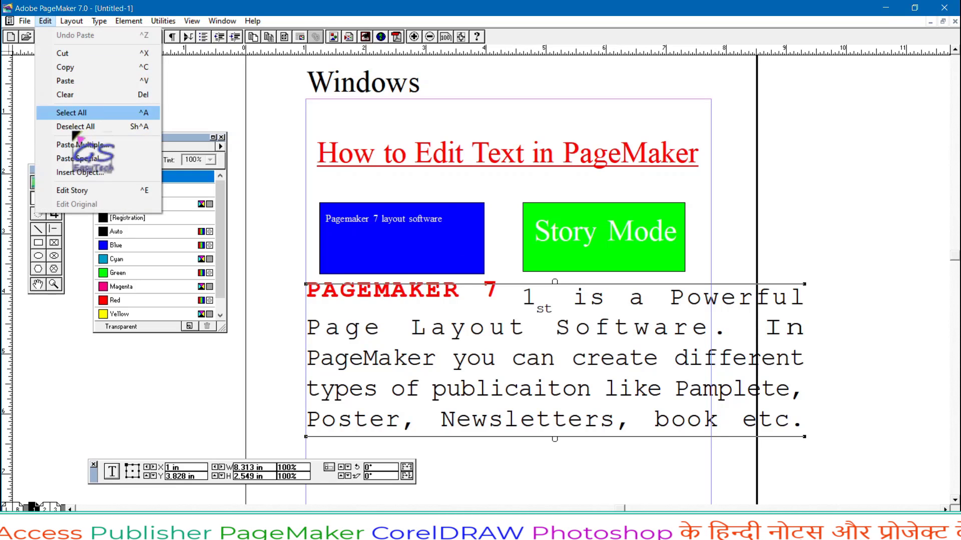
{"action": "left_click", "coordinate": [89, 192]}
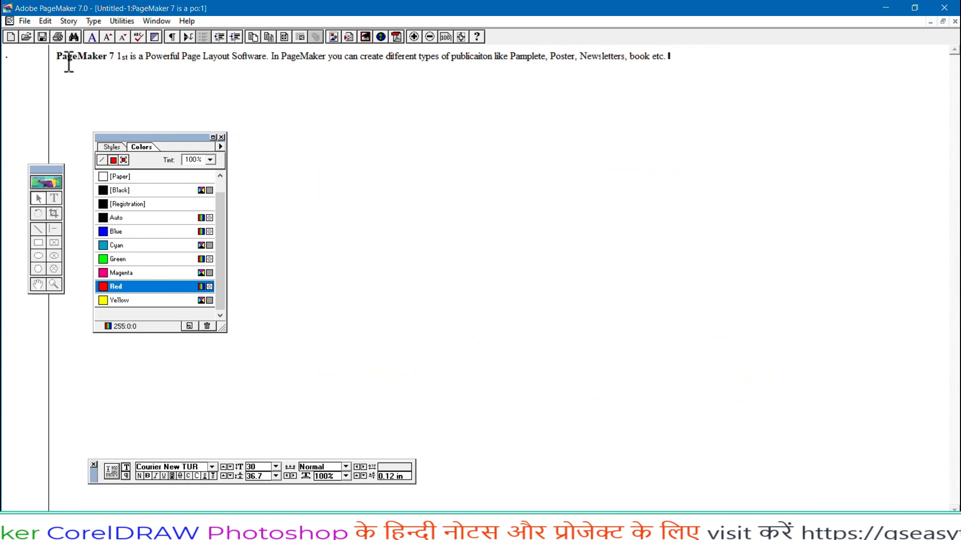
{"action": "left_click_drag", "start_coordinate": [57, 58], "coordinate": [629, 72]}
{"action": "left_click", "coordinate": [596, 113]}
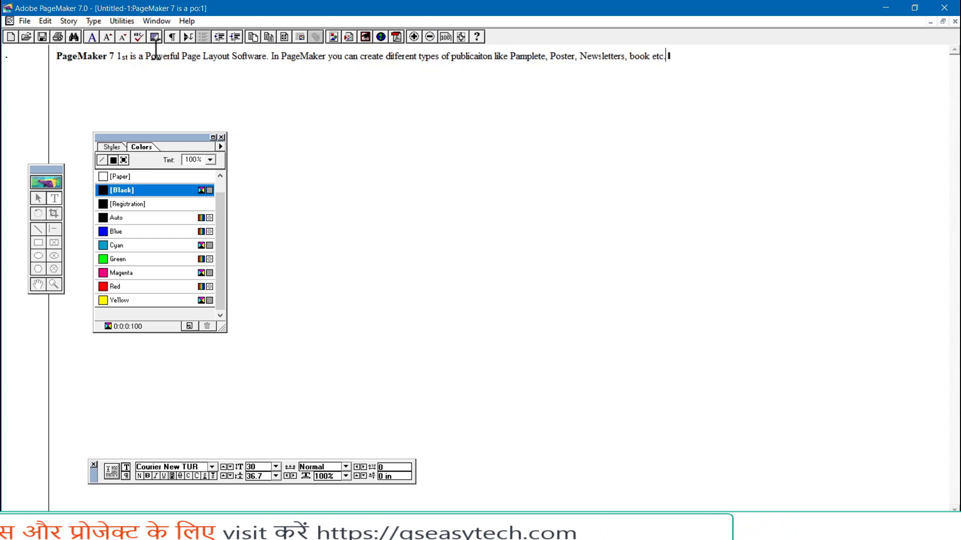
Step: Examine the Change dialog and the other story editor utilities, close them and return to layout view
{"action": "left_click", "coordinate": [122, 22]}
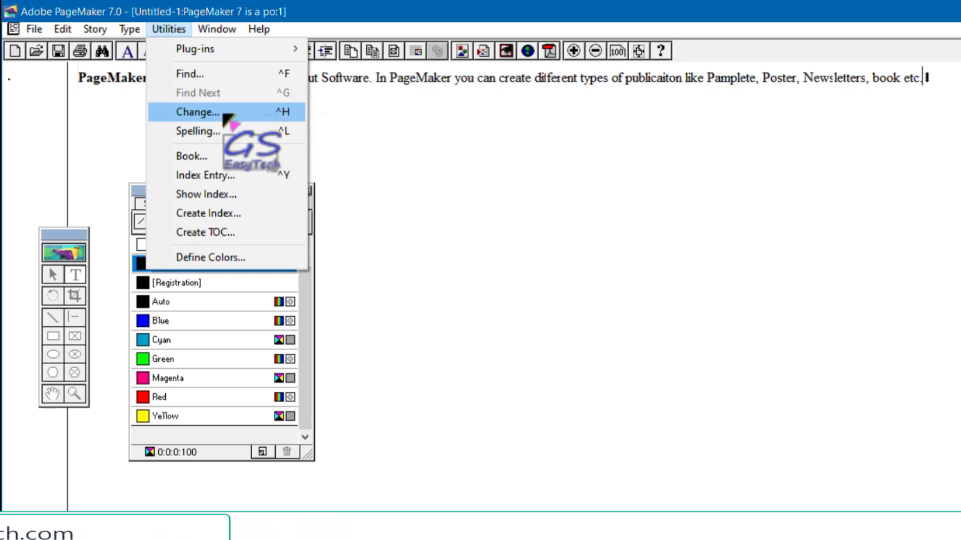
{"action": "left_click", "coordinate": [224, 116]}
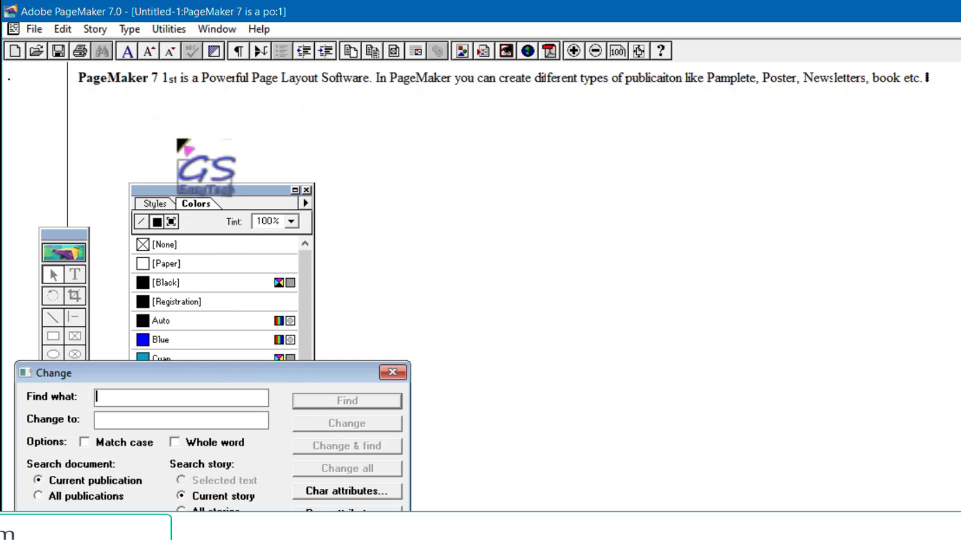
{"action": "left_click", "coordinate": [392, 372]}
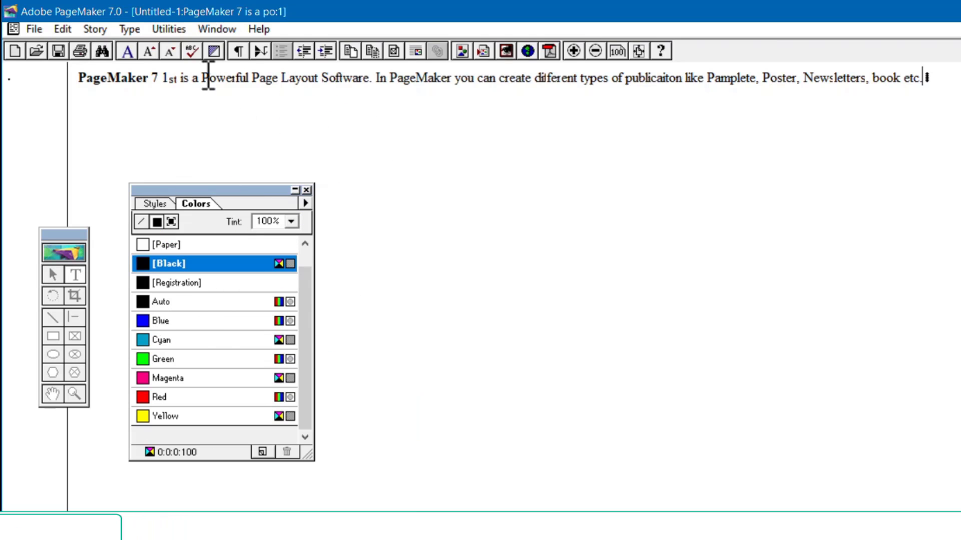
{"action": "left_click", "coordinate": [161, 28]}
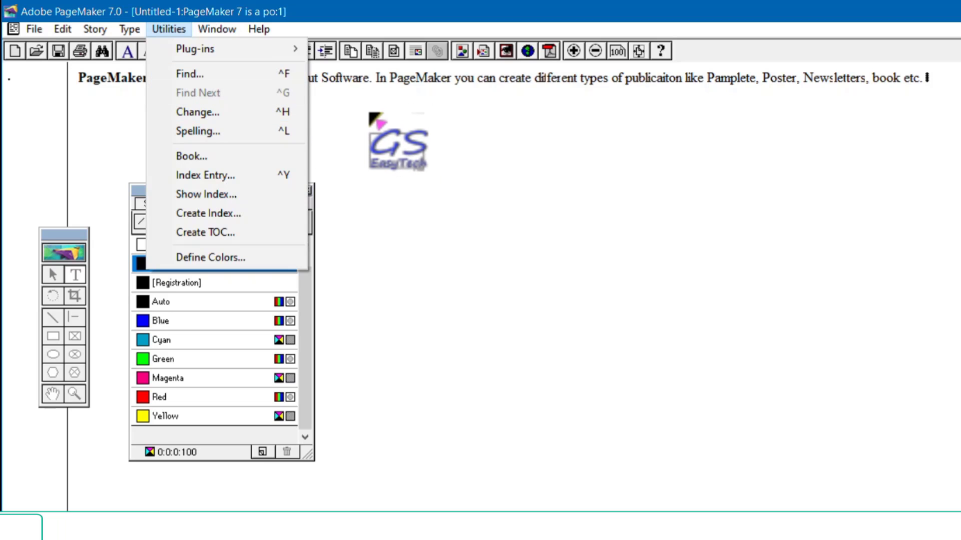
{"action": "left_click", "coordinate": [373, 114]}
{"action": "left_click", "coordinate": [63, 28]}
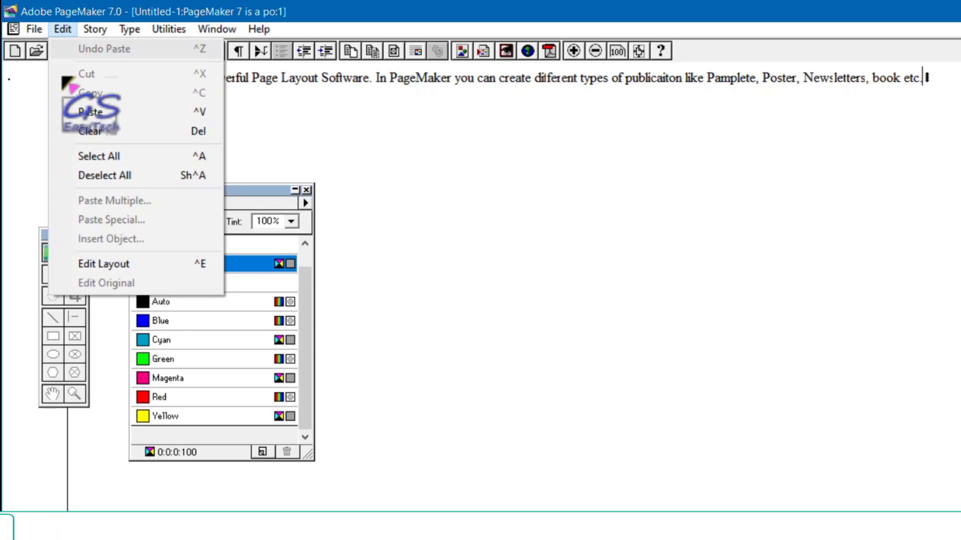
{"action": "left_click", "coordinate": [131, 270]}
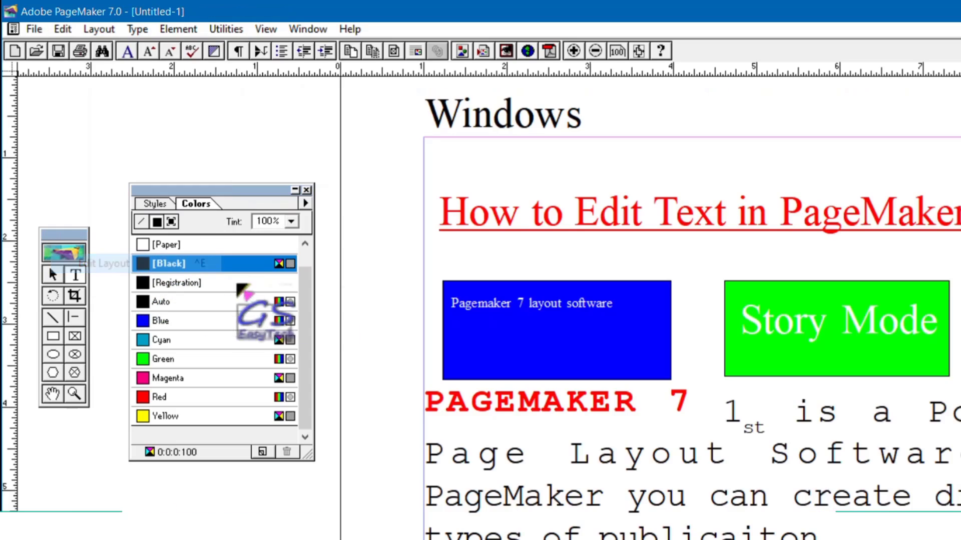